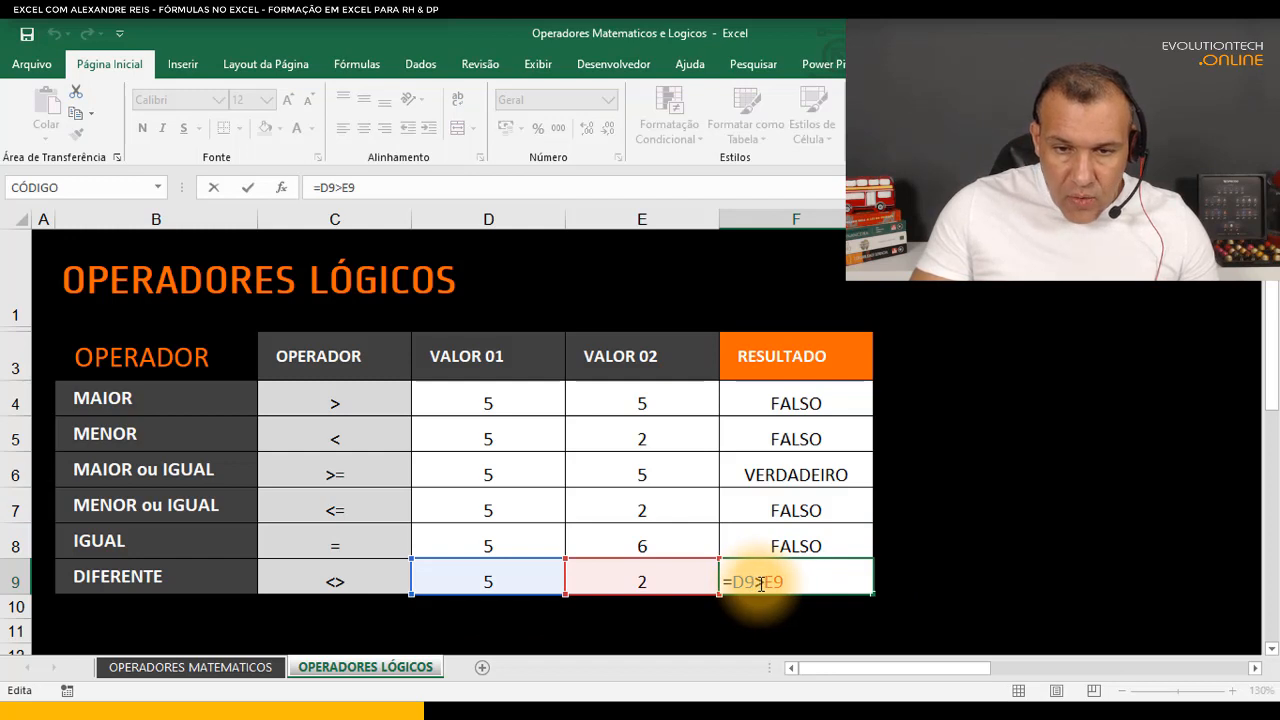
# - Change the comparison operator in the DIFERENTE row's RESULTADO formula so F9 reads =D9<>E9
pyautogui.moveTo(756, 584); pyautogui.dragTo(765, 584)
pyautogui.write('<>')
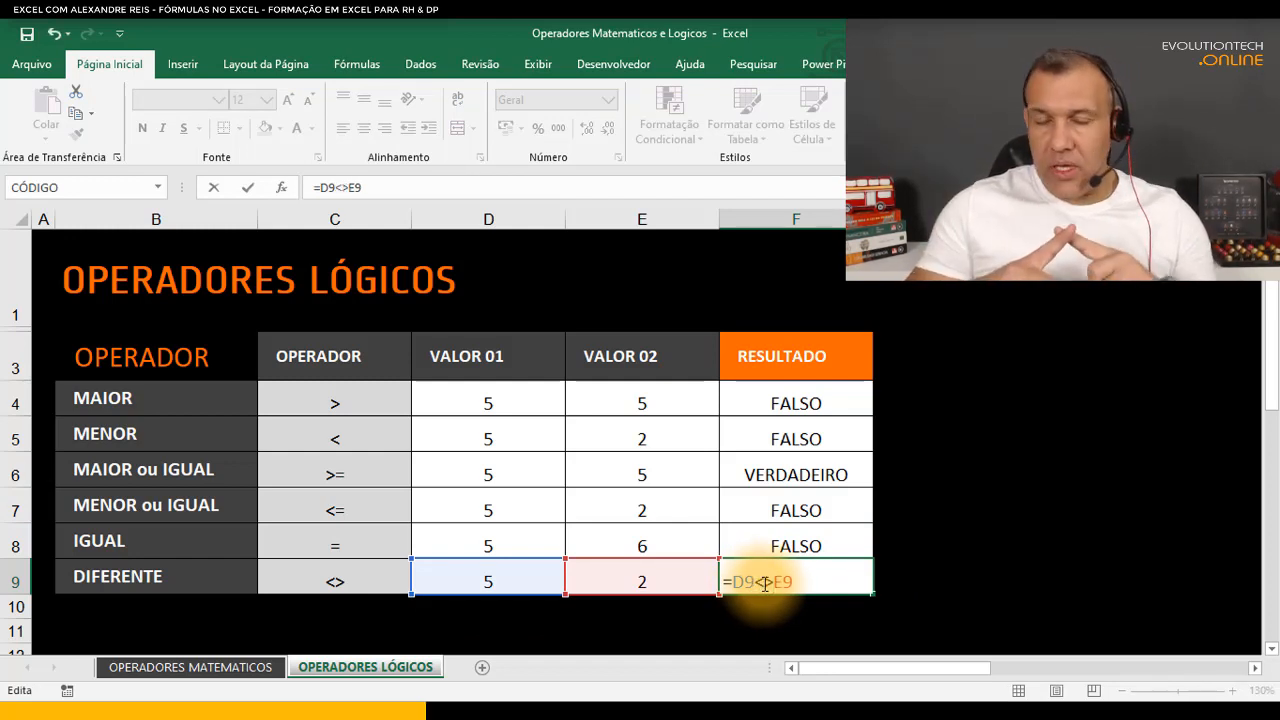
pyautogui.press('Return')
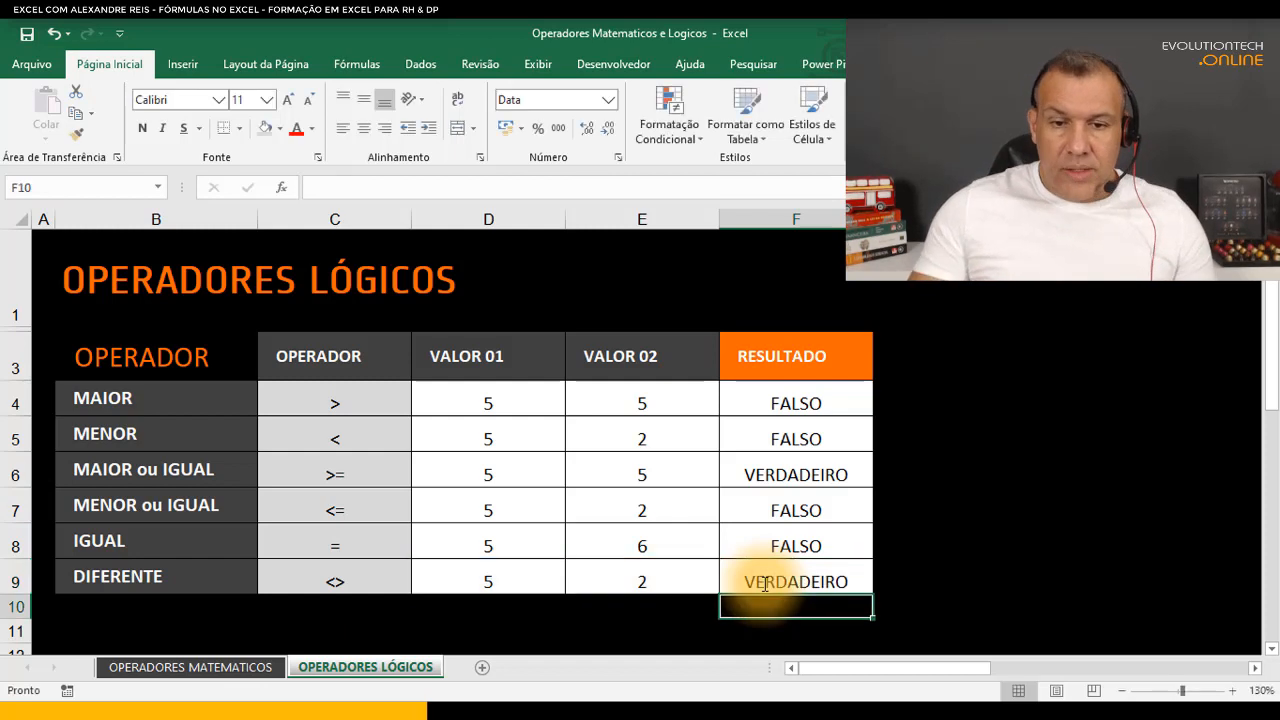
# - Test the DIFERENTE comparison by entering 3, 4, 5 and finally 6 as VALOR 02 in cell E9
pyautogui.click(664, 584)
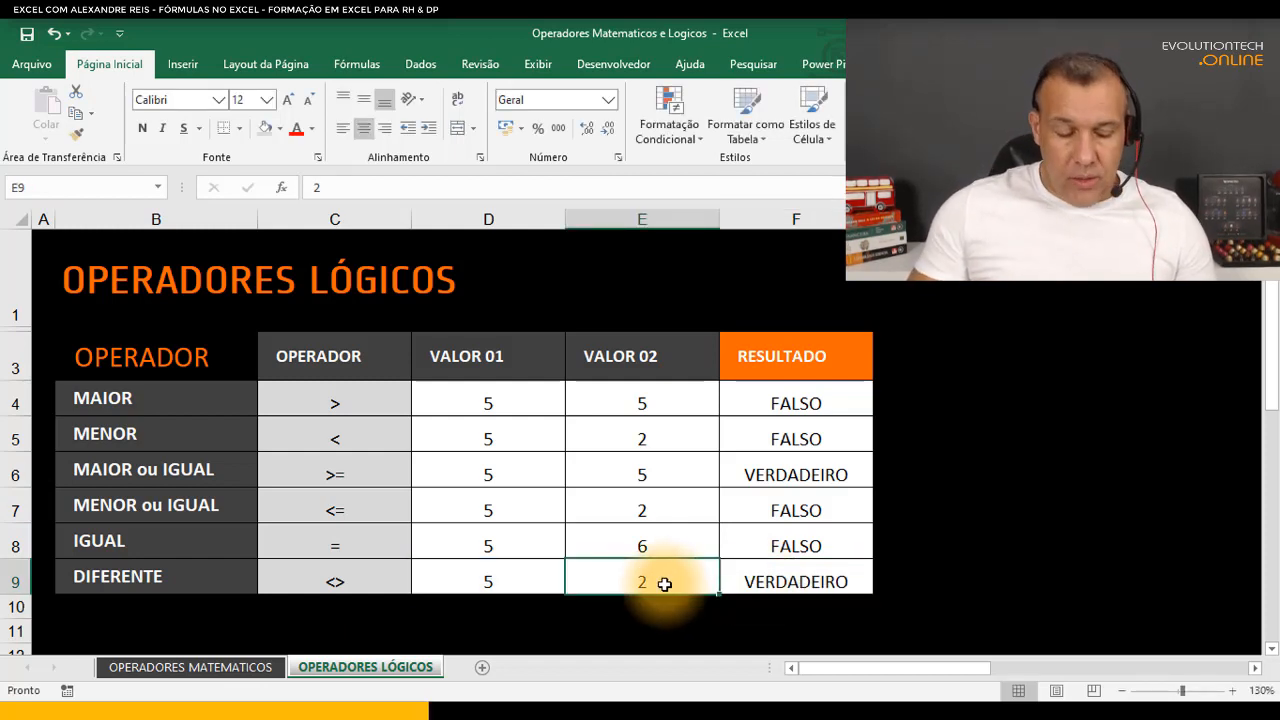
pyautogui.write('3')
pyautogui.press('Return')
pyautogui.click(664, 584)
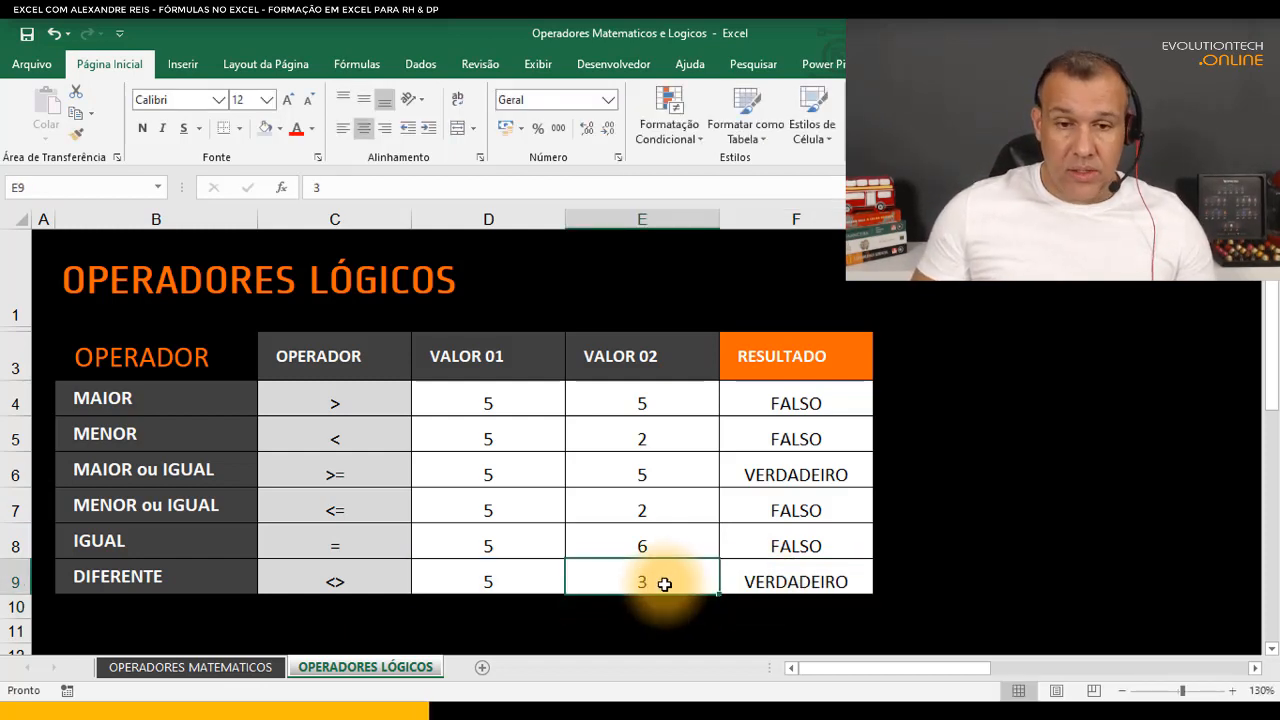
pyautogui.write('4')
pyautogui.press('Return')
pyautogui.click(664, 584)
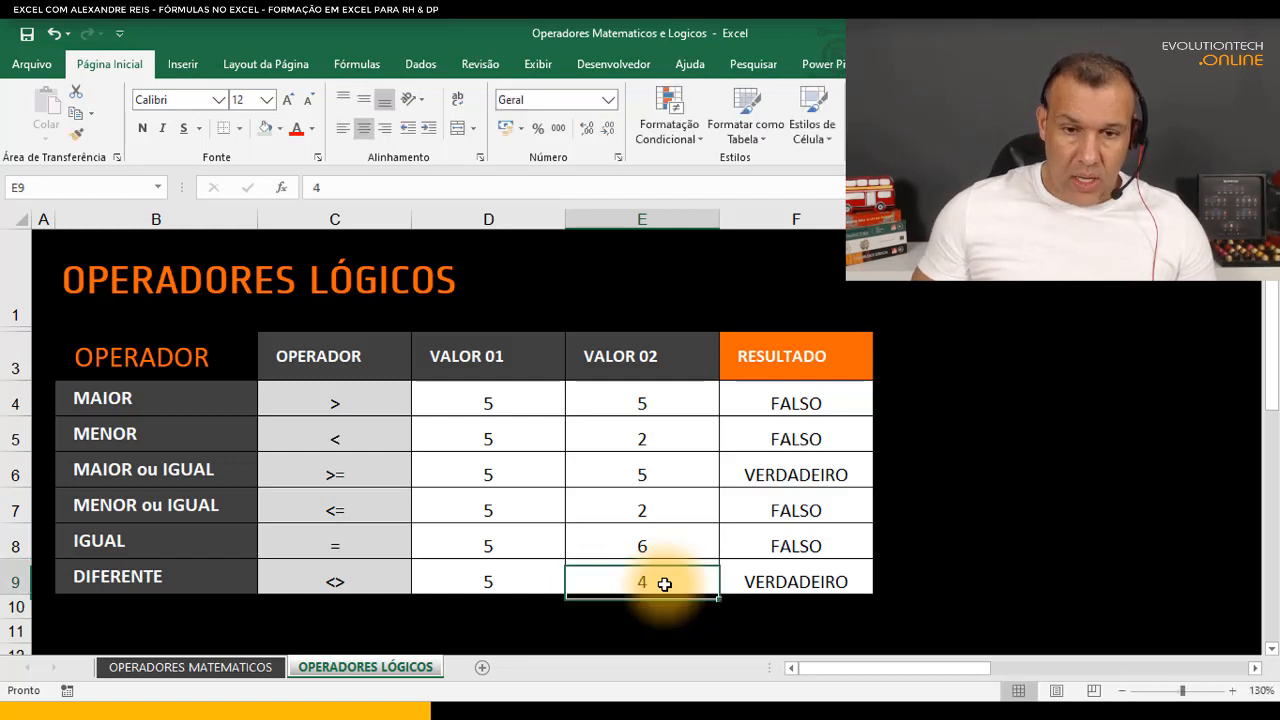
pyautogui.write('5')
pyautogui.press('Return')
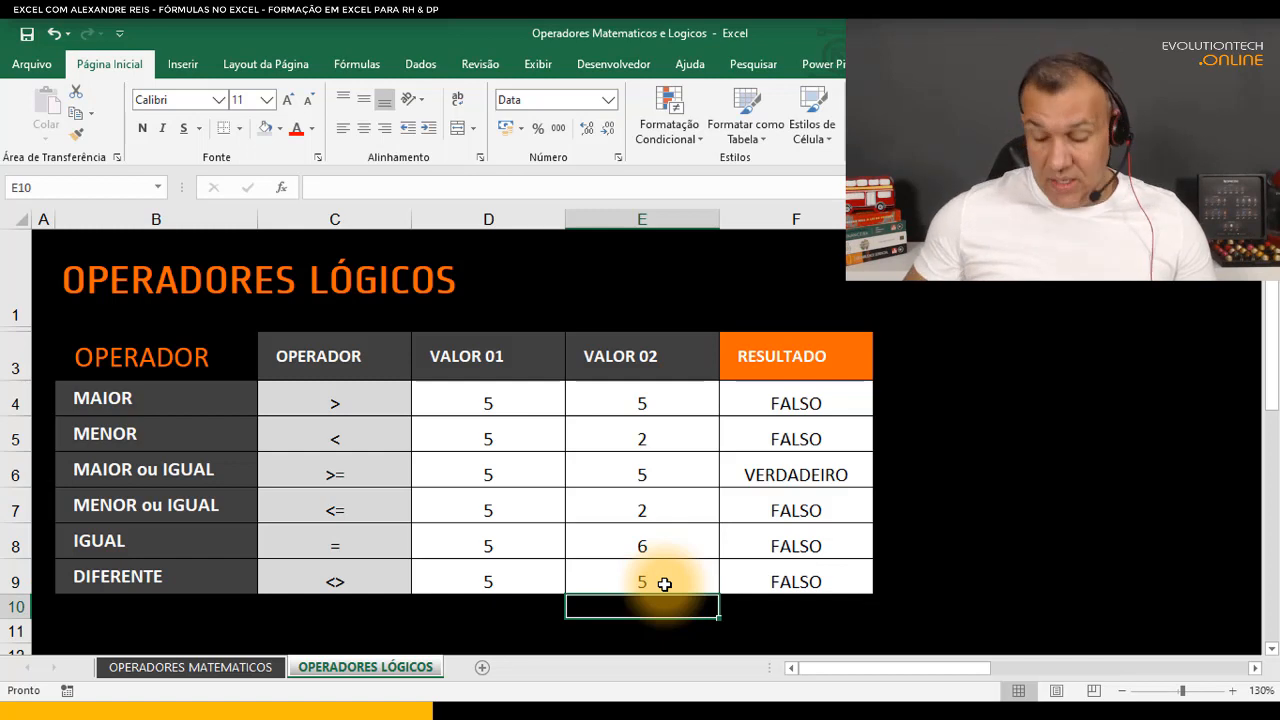
pyautogui.click(664, 584)
pyautogui.write('6')
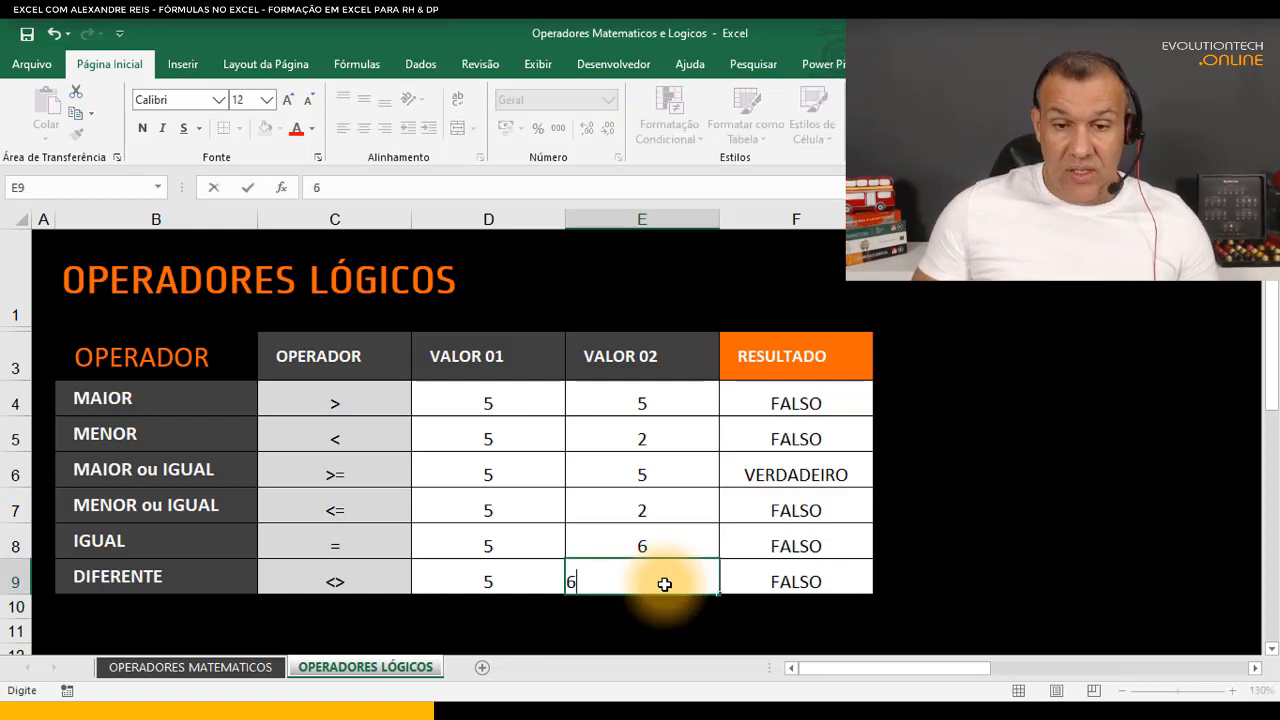
pyautogui.press('Return')
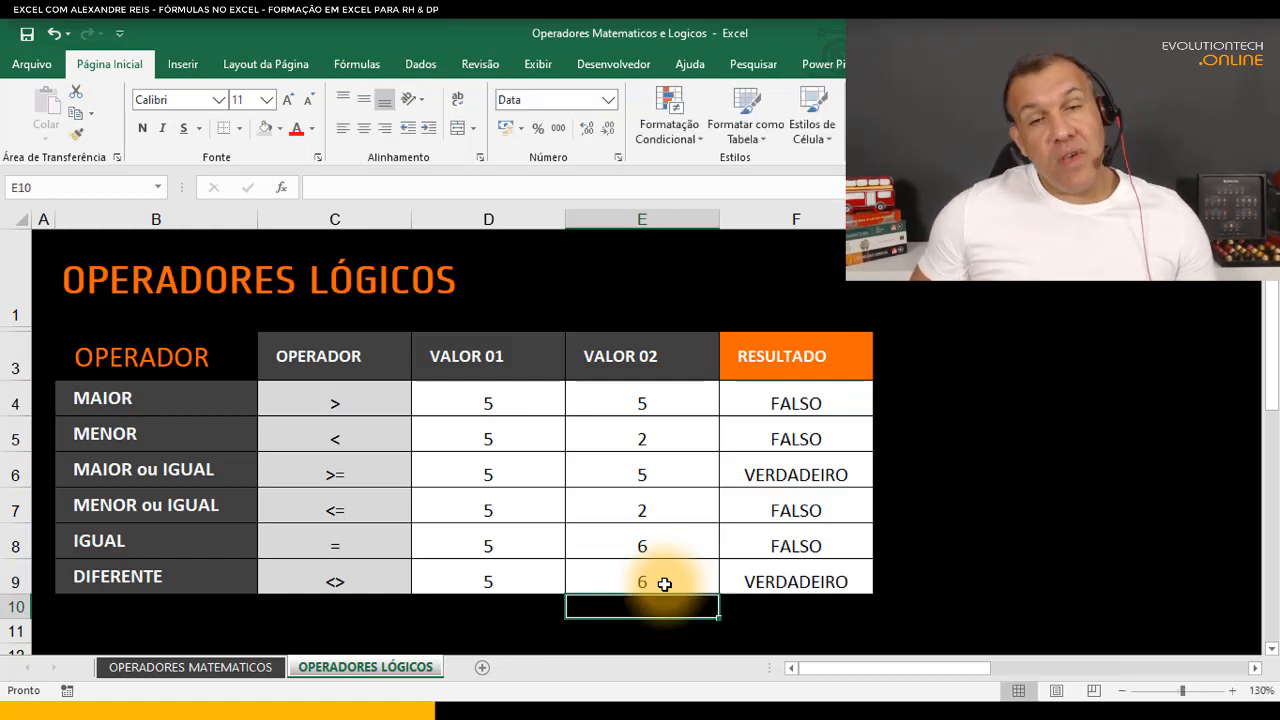
pyautogui.press('Up')
pyautogui.press('Up')
pyautogui.press('Up')
pyautogui.press('Up')
pyautogui.press('Up')
pyautogui.press('Up')
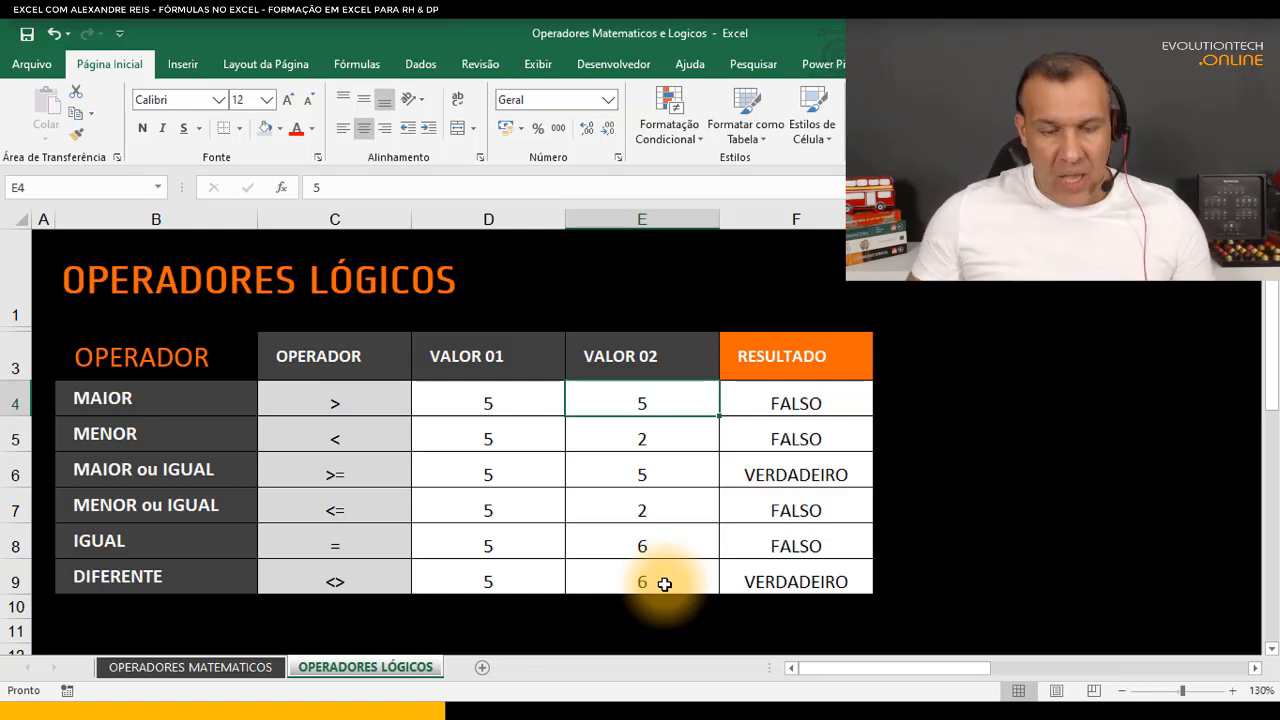
pyautogui.press('Down')
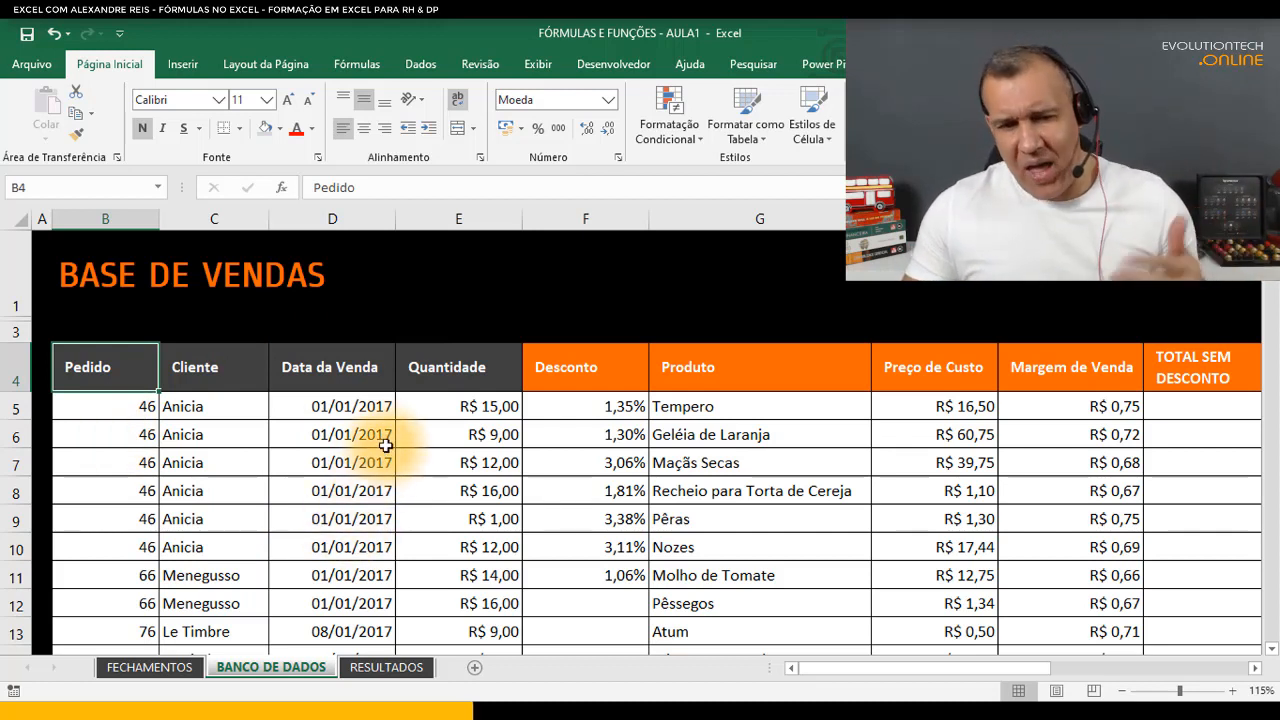
pyautogui.click(600, 406)
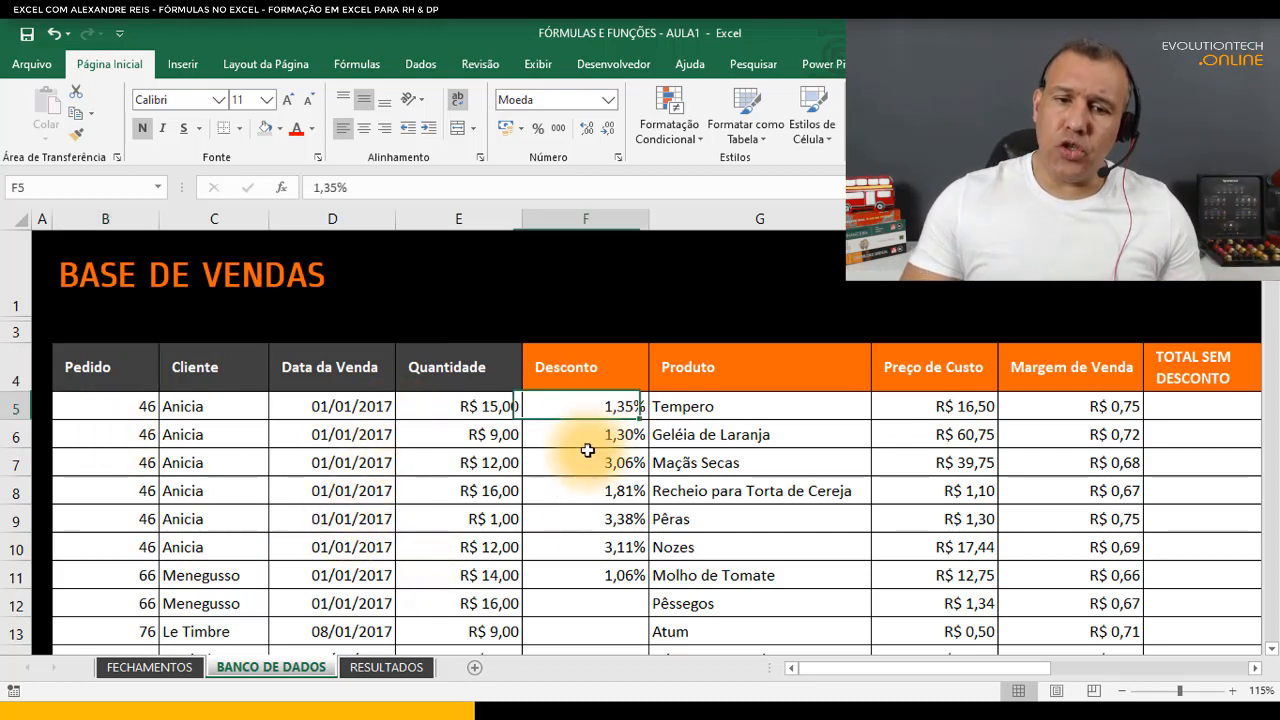
pyautogui.click(818, 410)
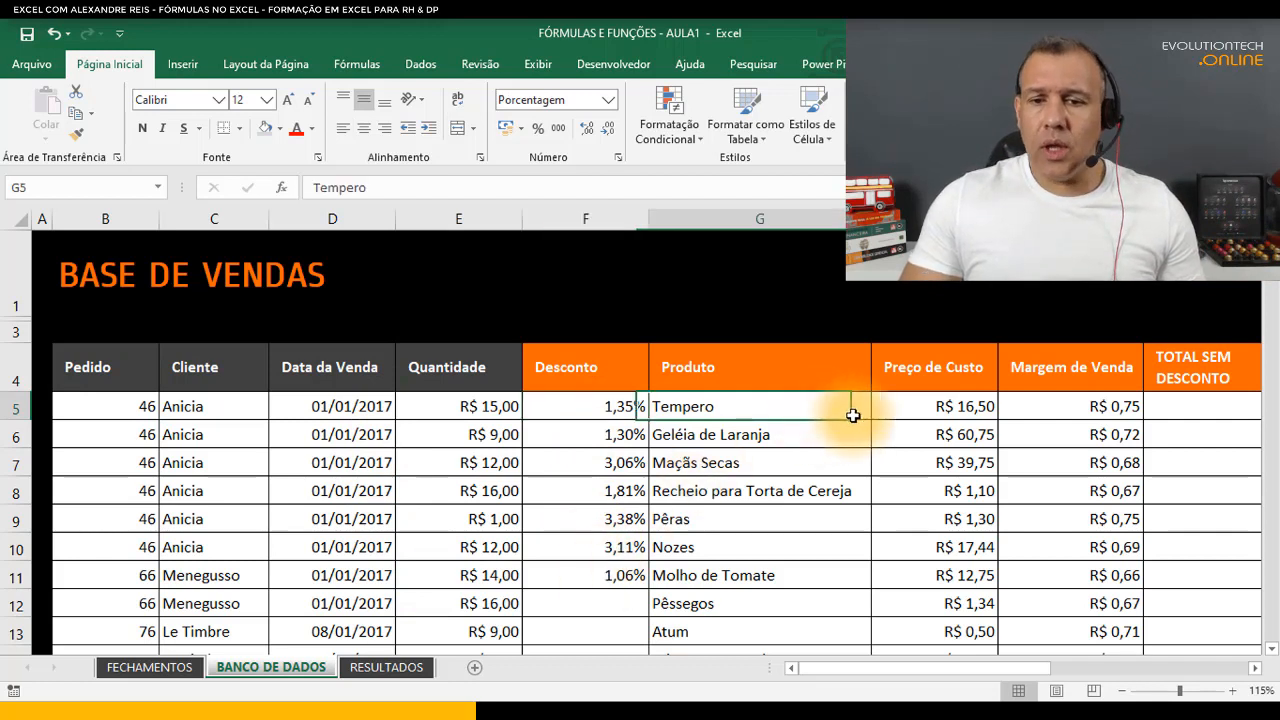
pyautogui.click(932, 407)
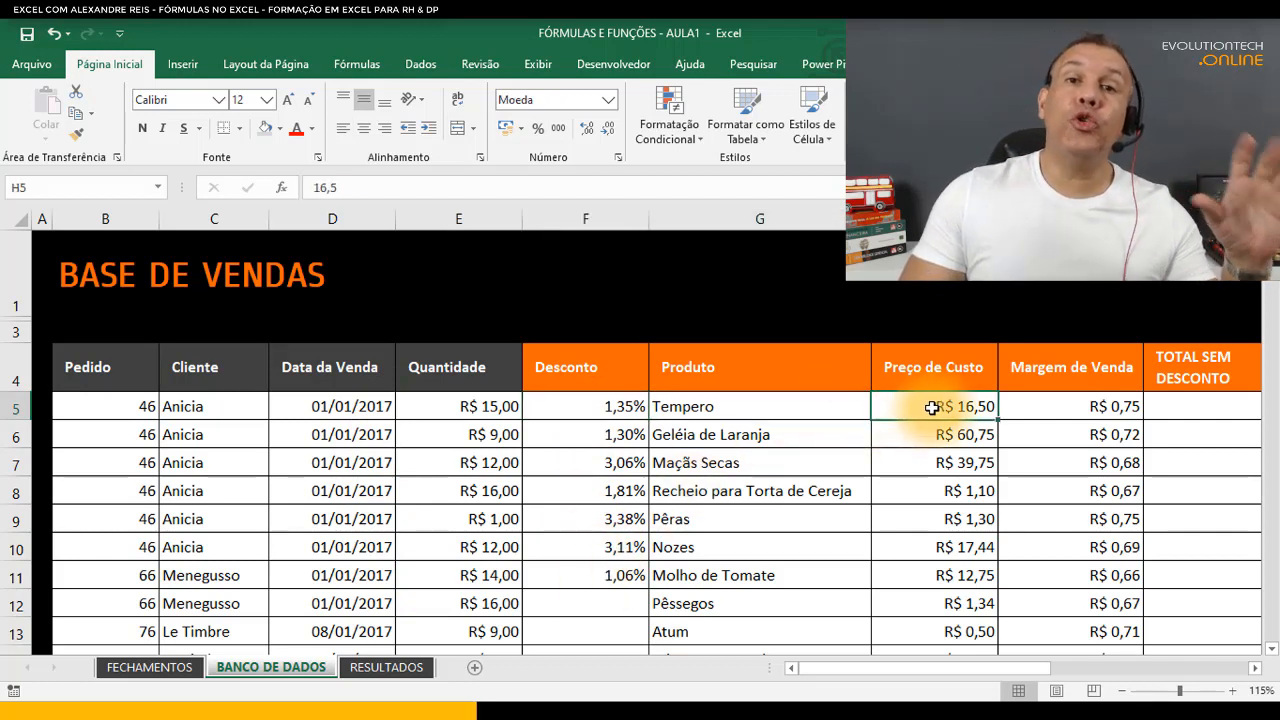
pyautogui.click(1084, 405)
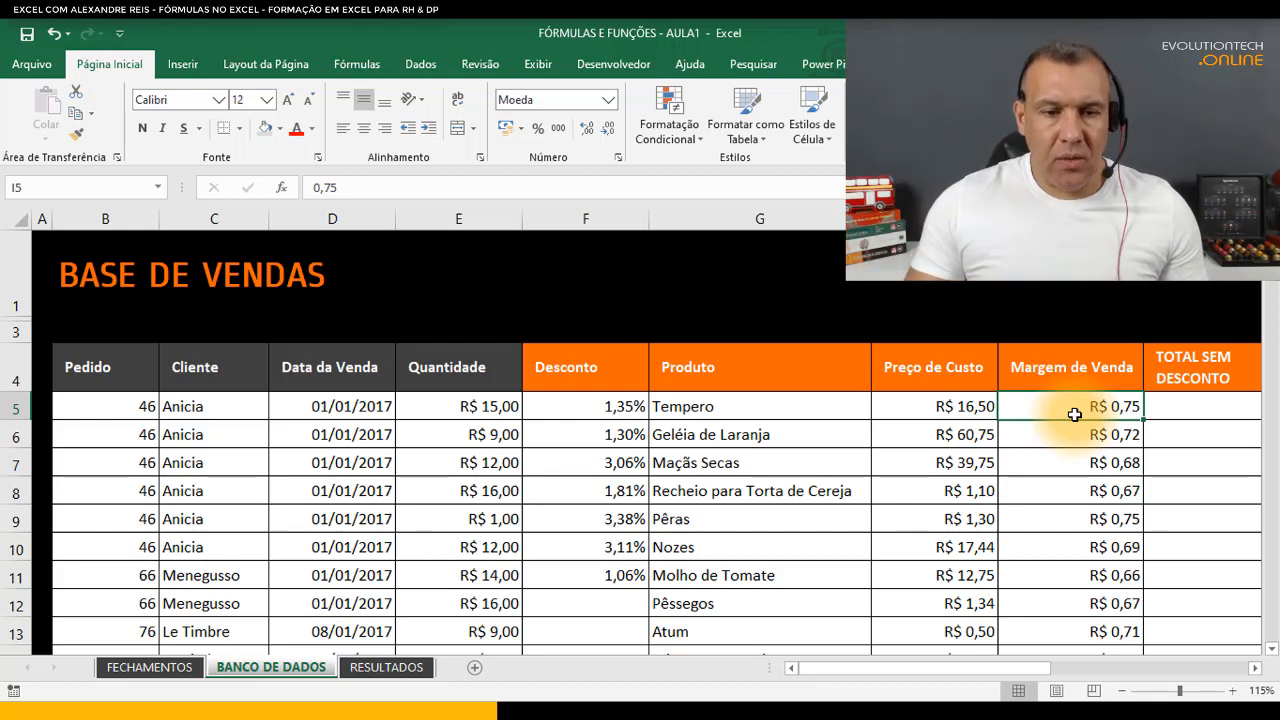
# - Apply the Geral number format to the whole Quantidade column in the BANCO DE DADOS sheet
pyautogui.click(498, 406)
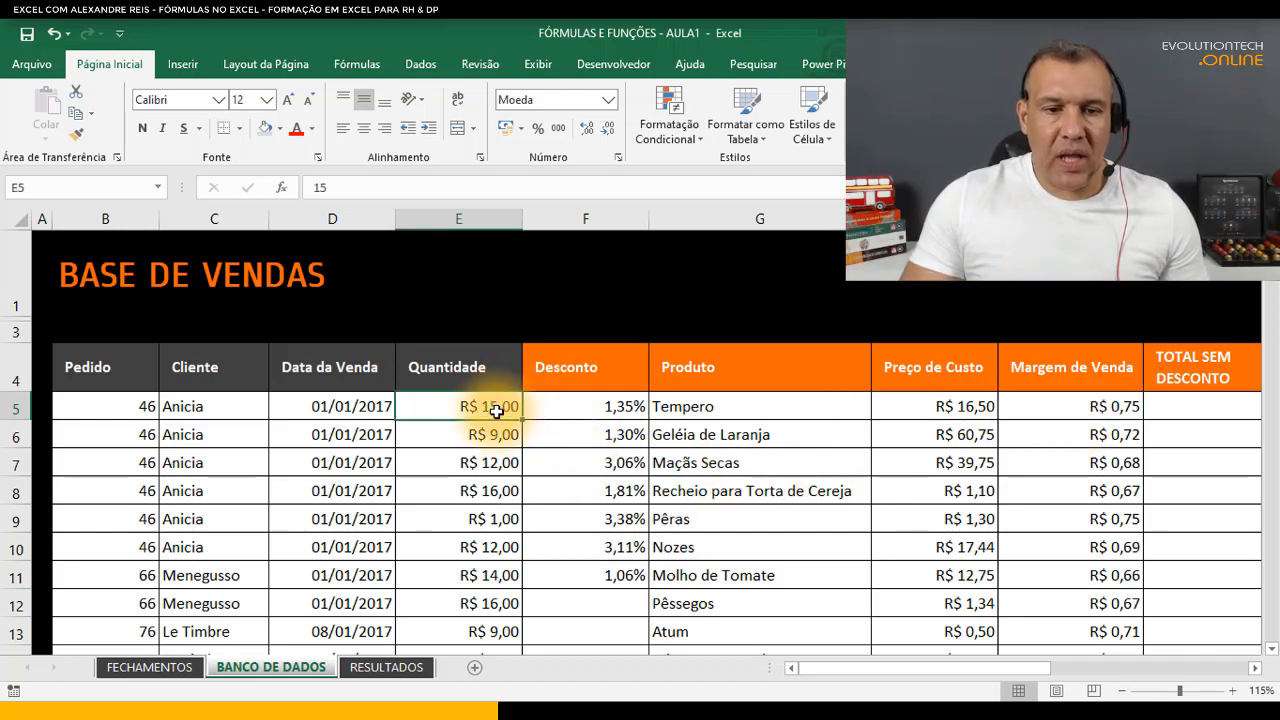
pyautogui.click(475, 217)
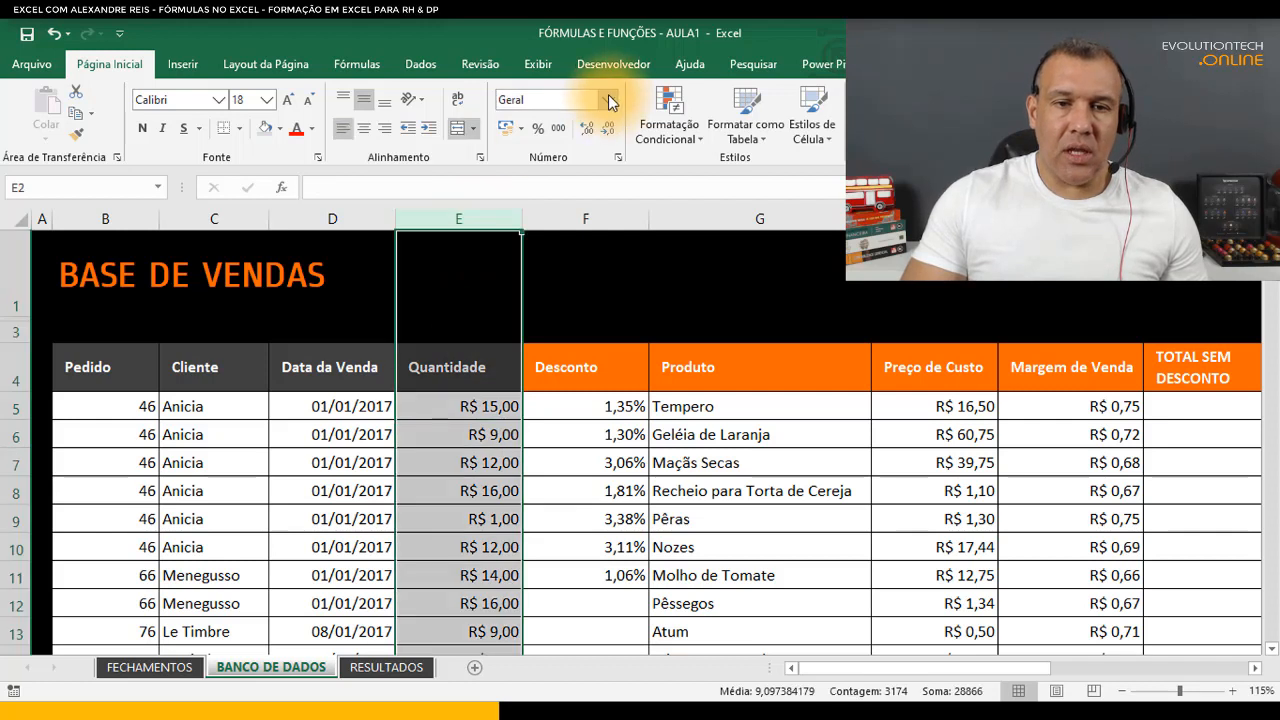
pyautogui.click(607, 100)
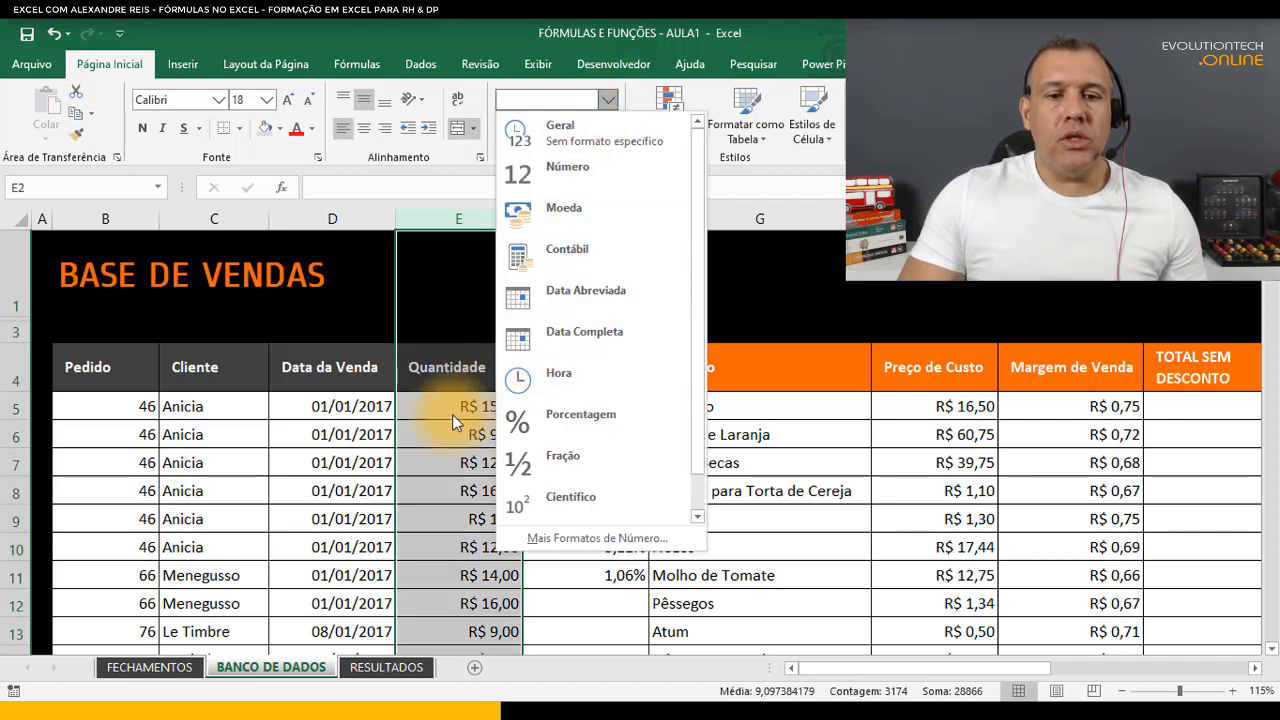
pyautogui.click(567, 132)
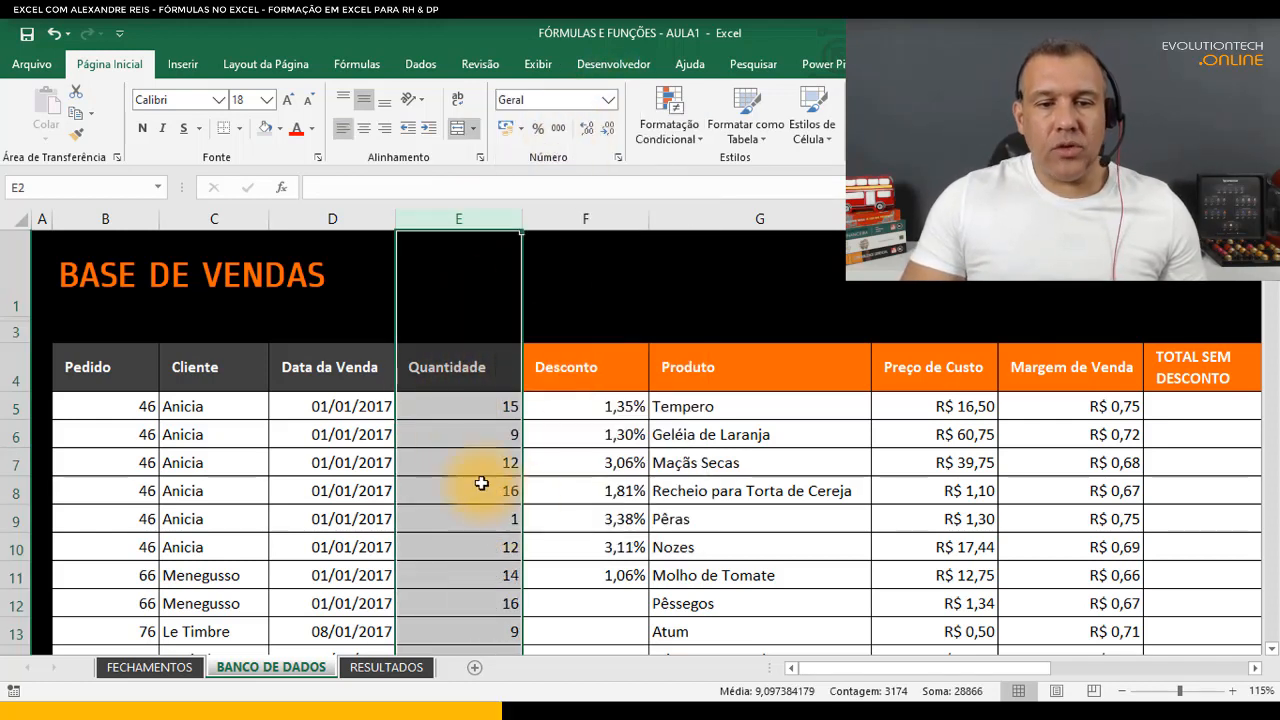
pyautogui.click(468, 436)
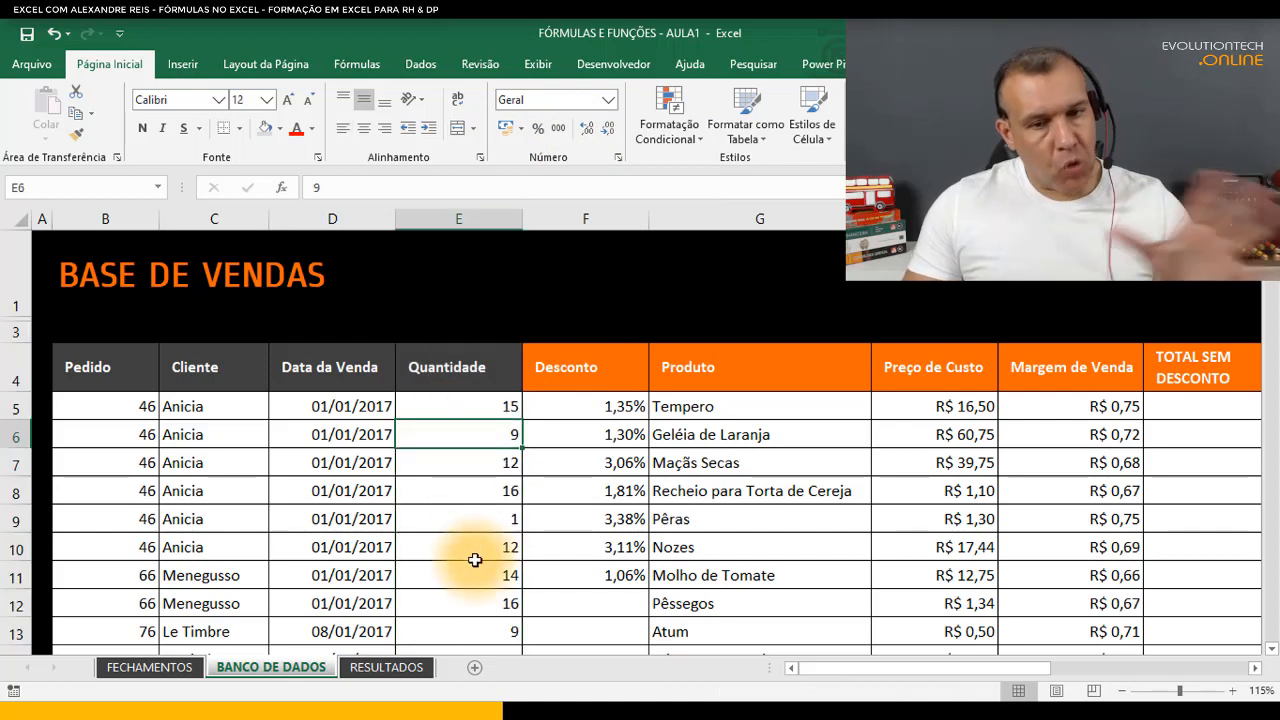
# - Apply the Porcentagem number format to the whole Margem de Venda column
pyautogui.click(594, 436)
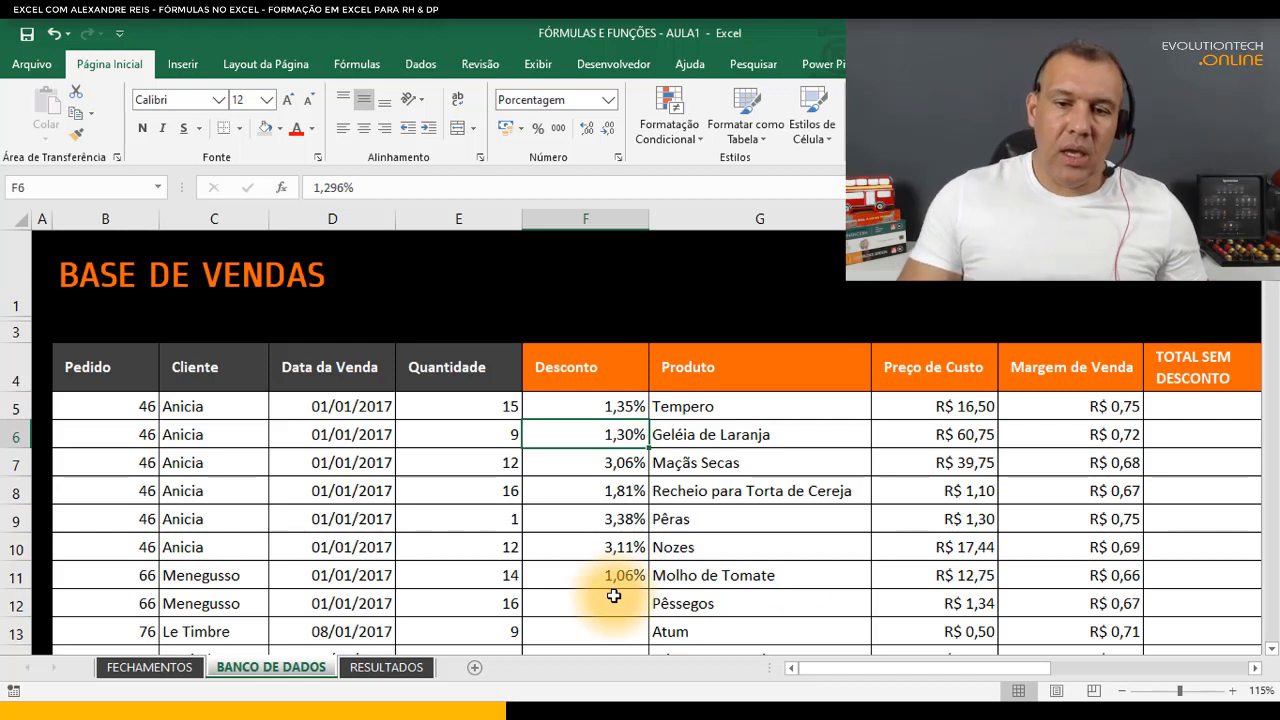
pyautogui.click(968, 408)
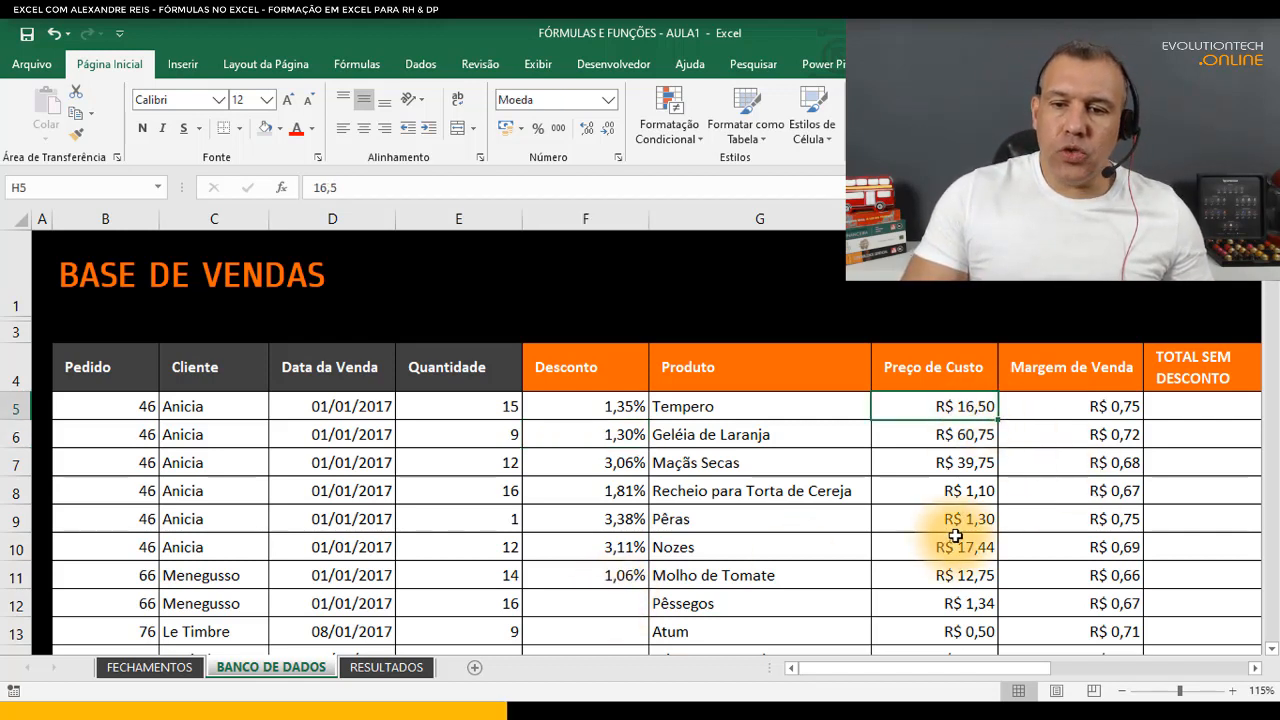
pyautogui.click(1080, 402)
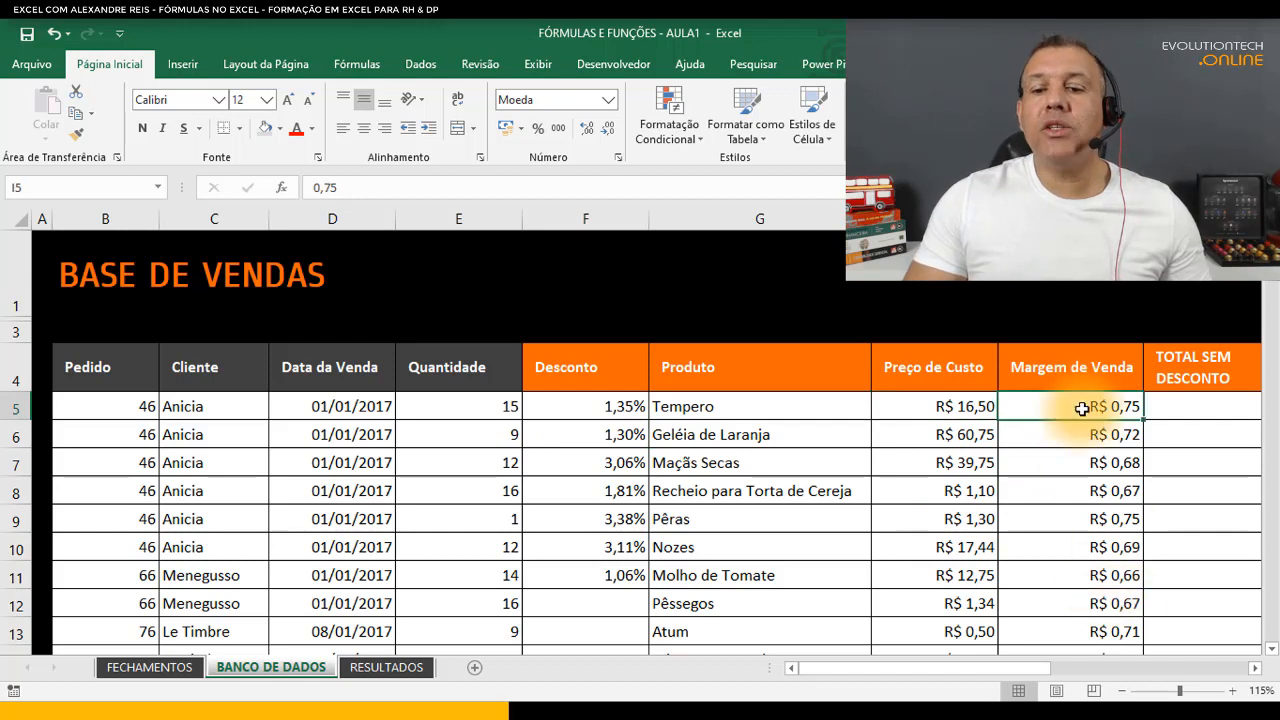
pyautogui.click(1070, 218)
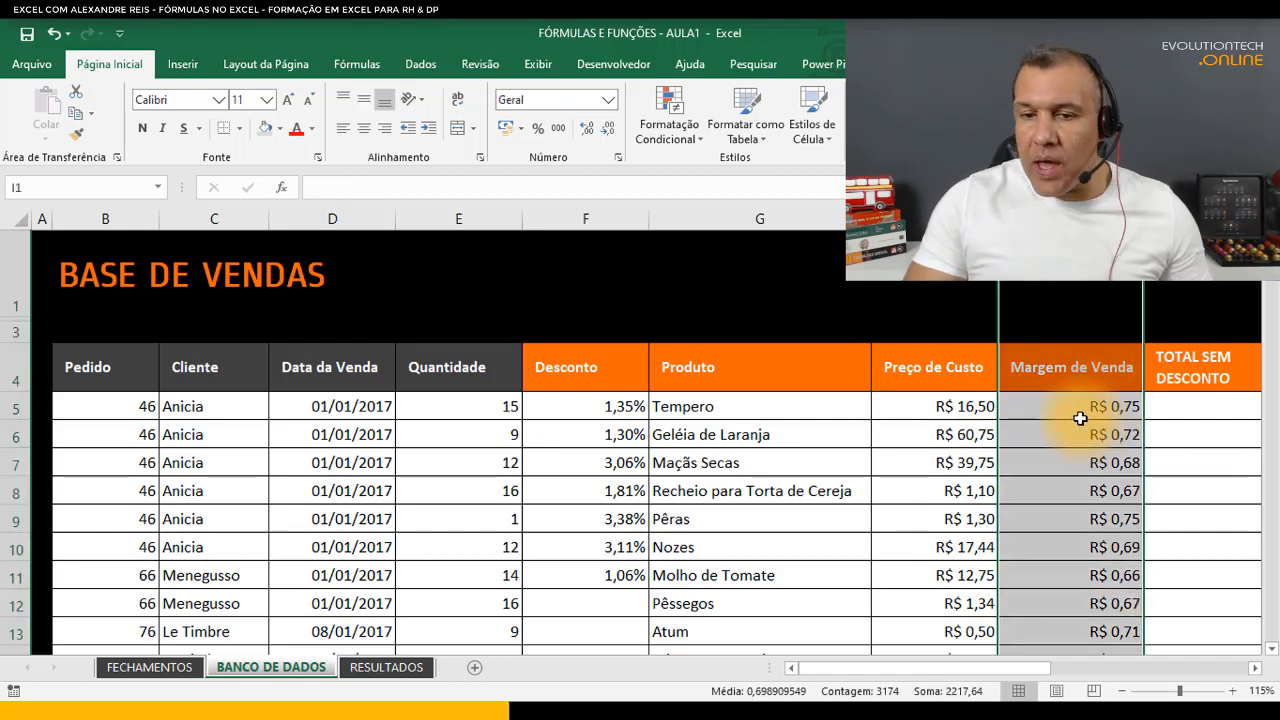
pyautogui.click(608, 100)
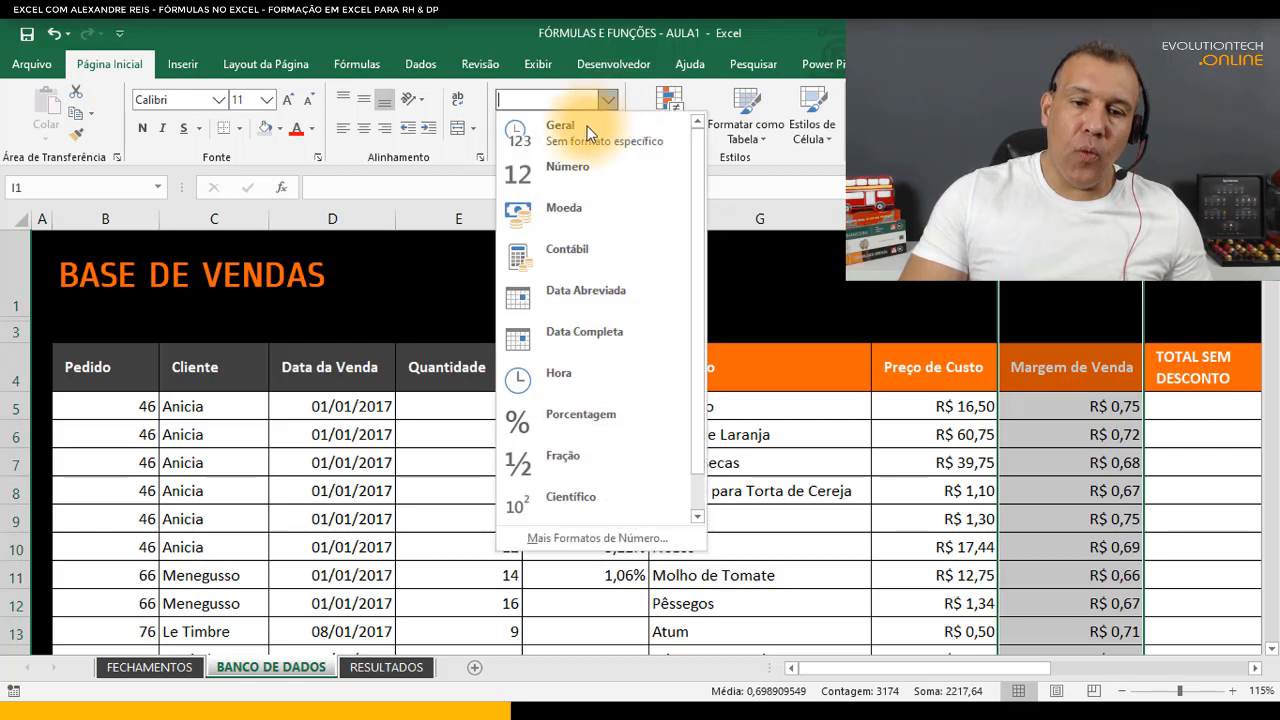
pyautogui.click(606, 416)
pyautogui.click(1083, 412)
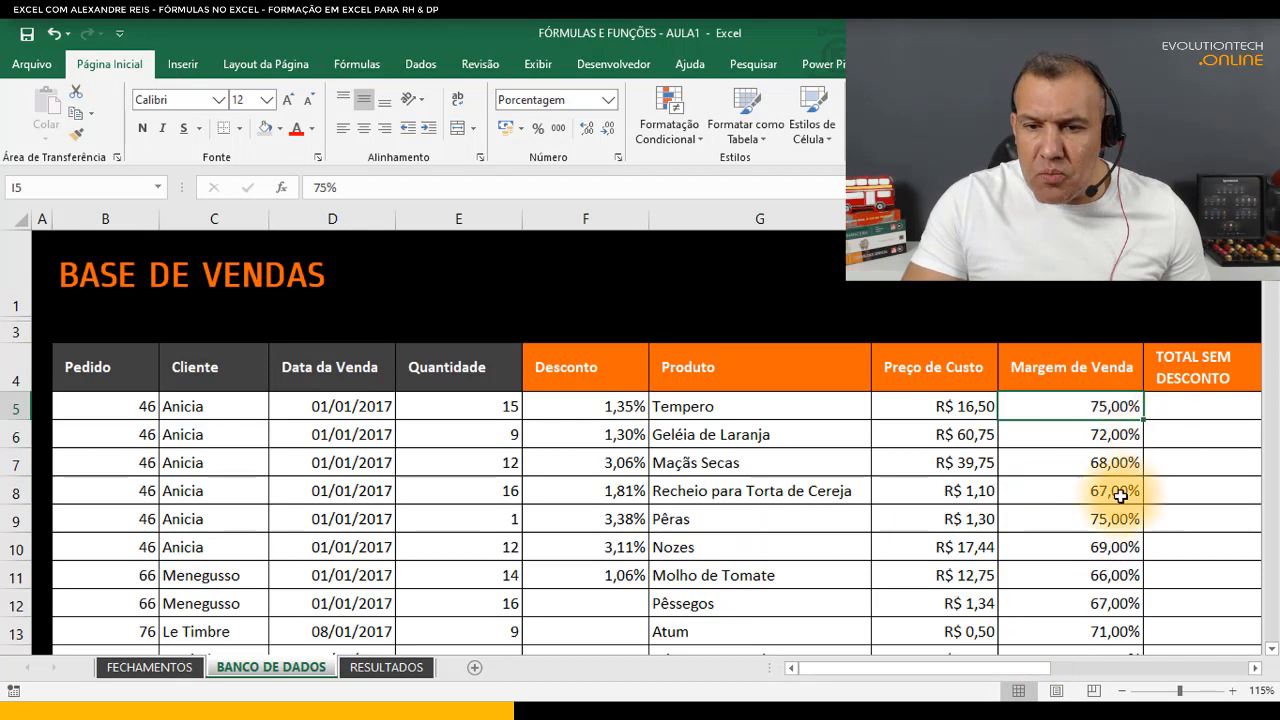
# - Remove both decimal places from the Margem de Venda column so it shows whole percentages
pyautogui.click(1071, 219)
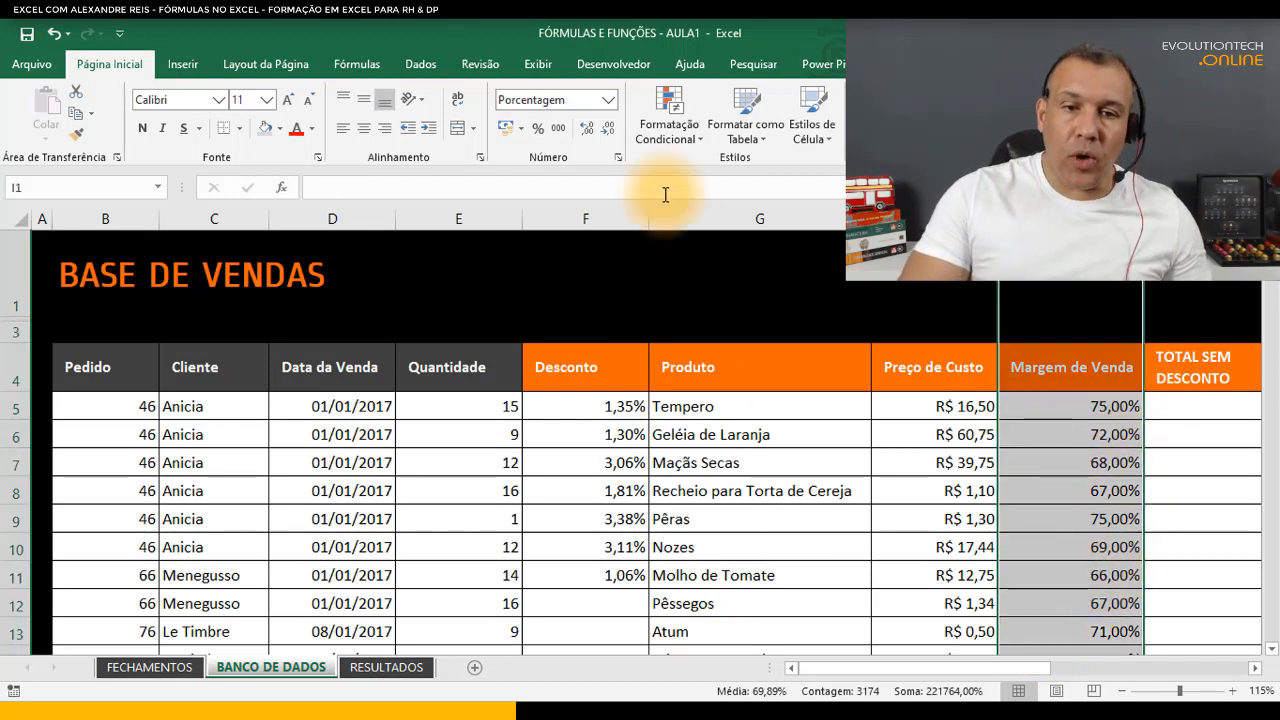
pyautogui.click(608, 129)
pyautogui.click(607, 127)
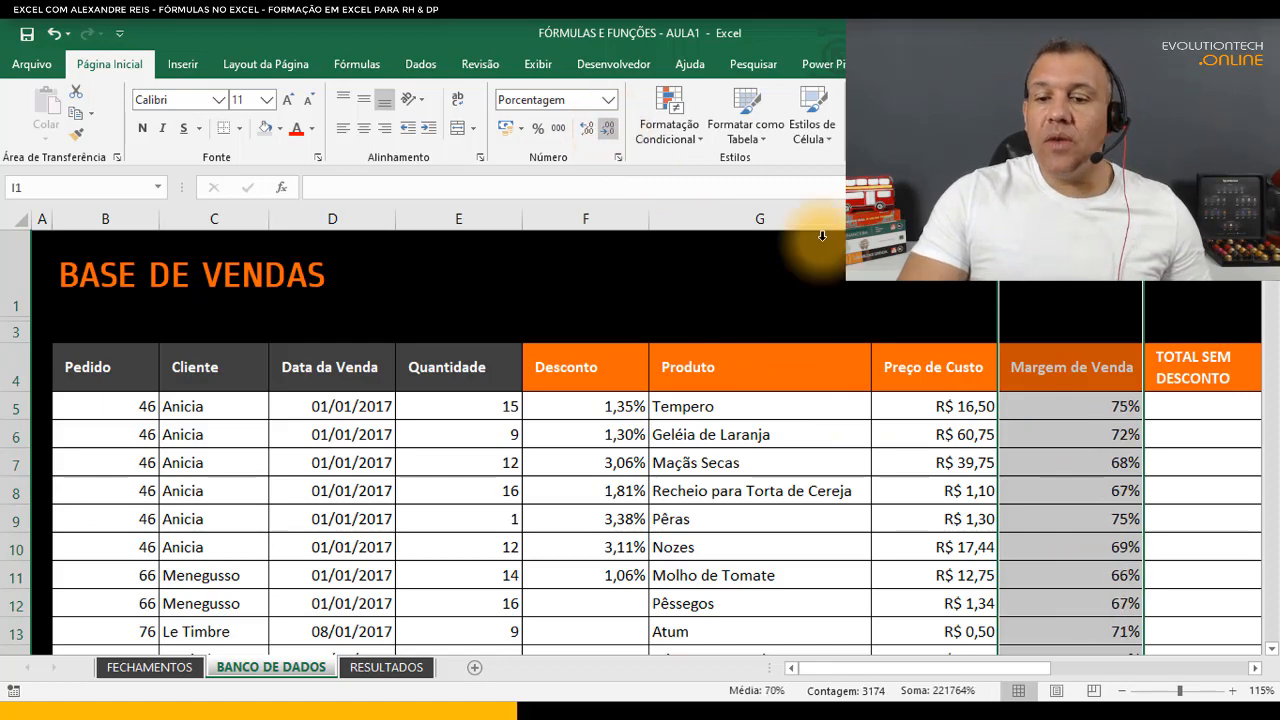
pyautogui.scroll(-4, 1085, 541)
pyautogui.scroll(4, 1085, 541)
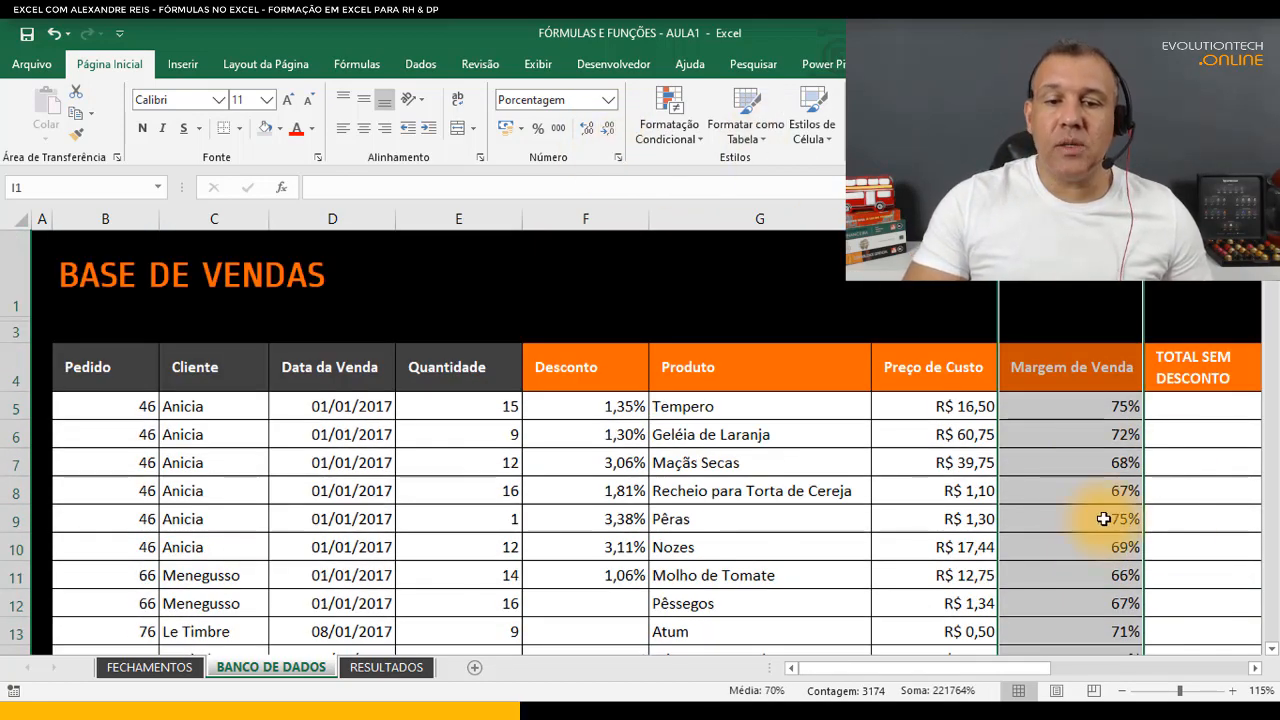
# - Examine the Quantidade, Desconto, Preço de Custo and Margem de Venda columns and the empty TOTAL SEM DESCONTO column
pyautogui.click(600, 463)
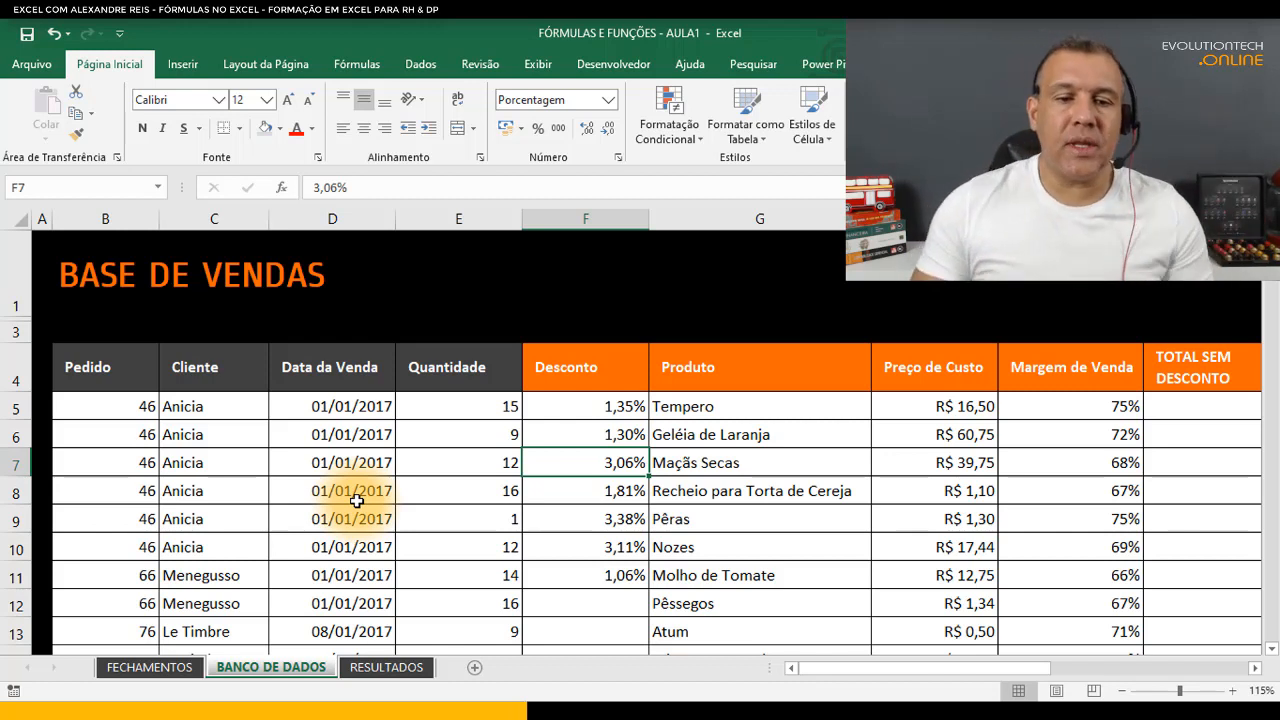
pyautogui.click(476, 219)
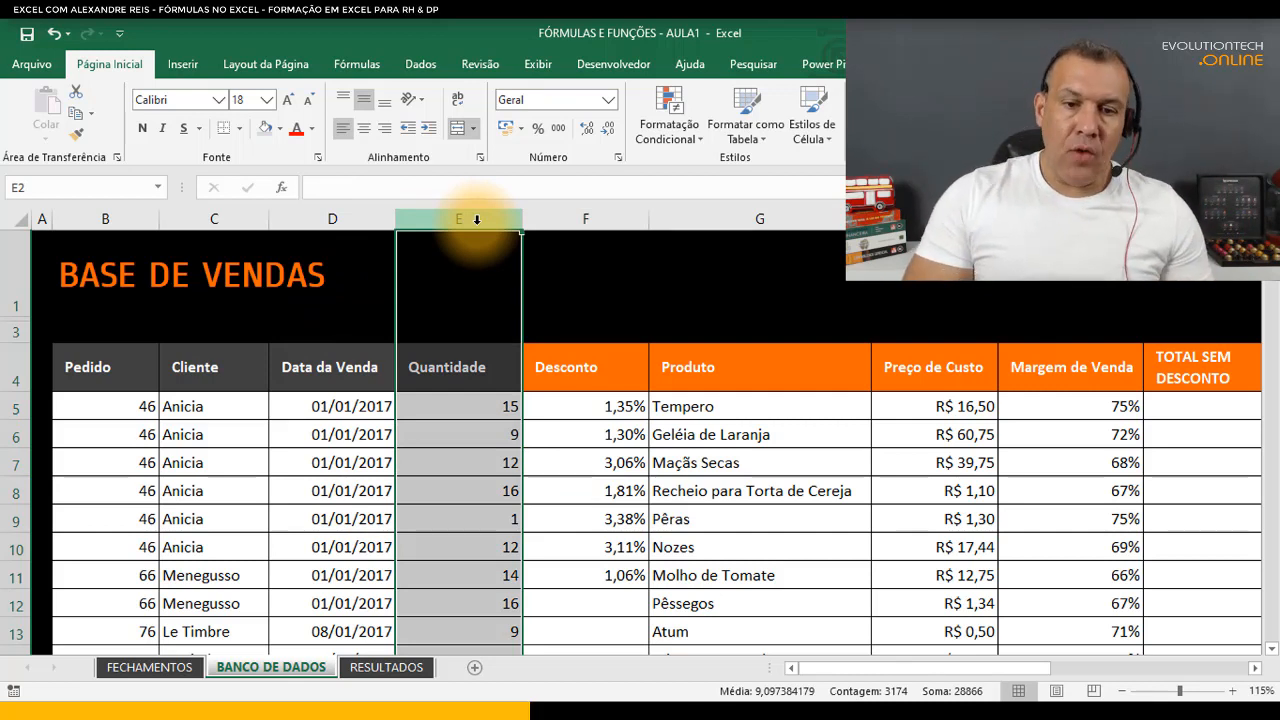
pyautogui.click(604, 212)
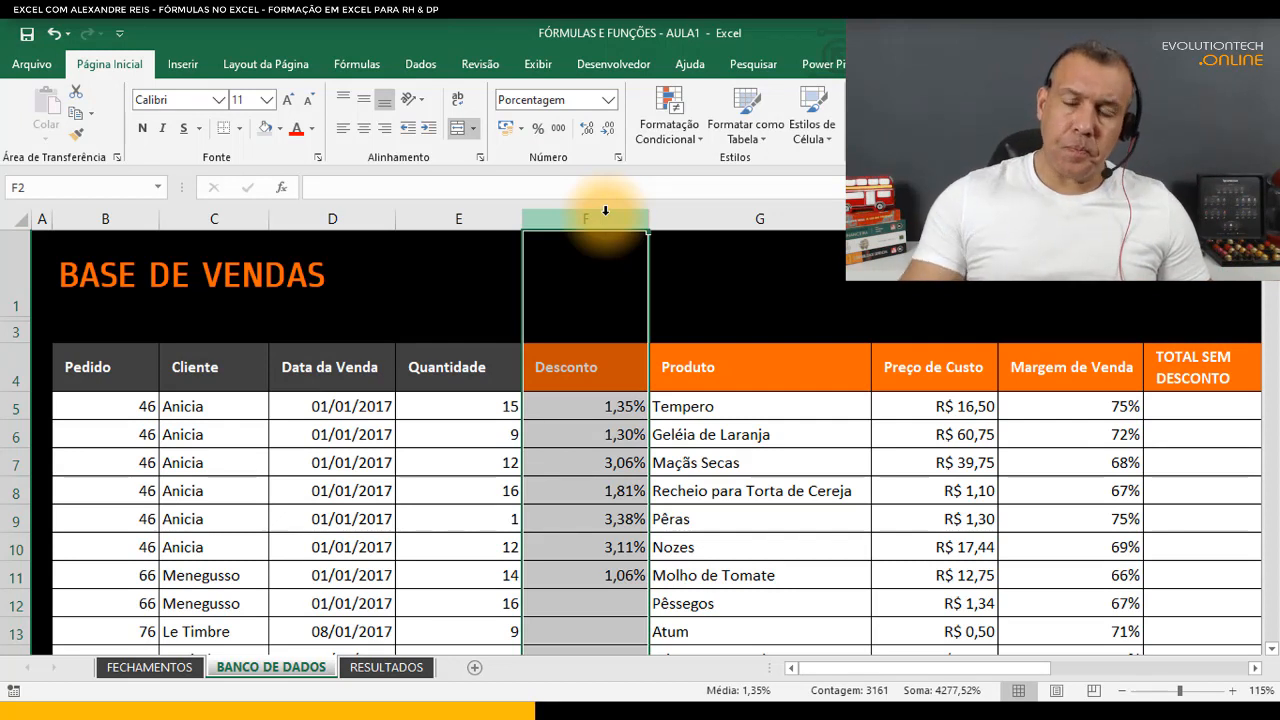
pyautogui.click(934, 219)
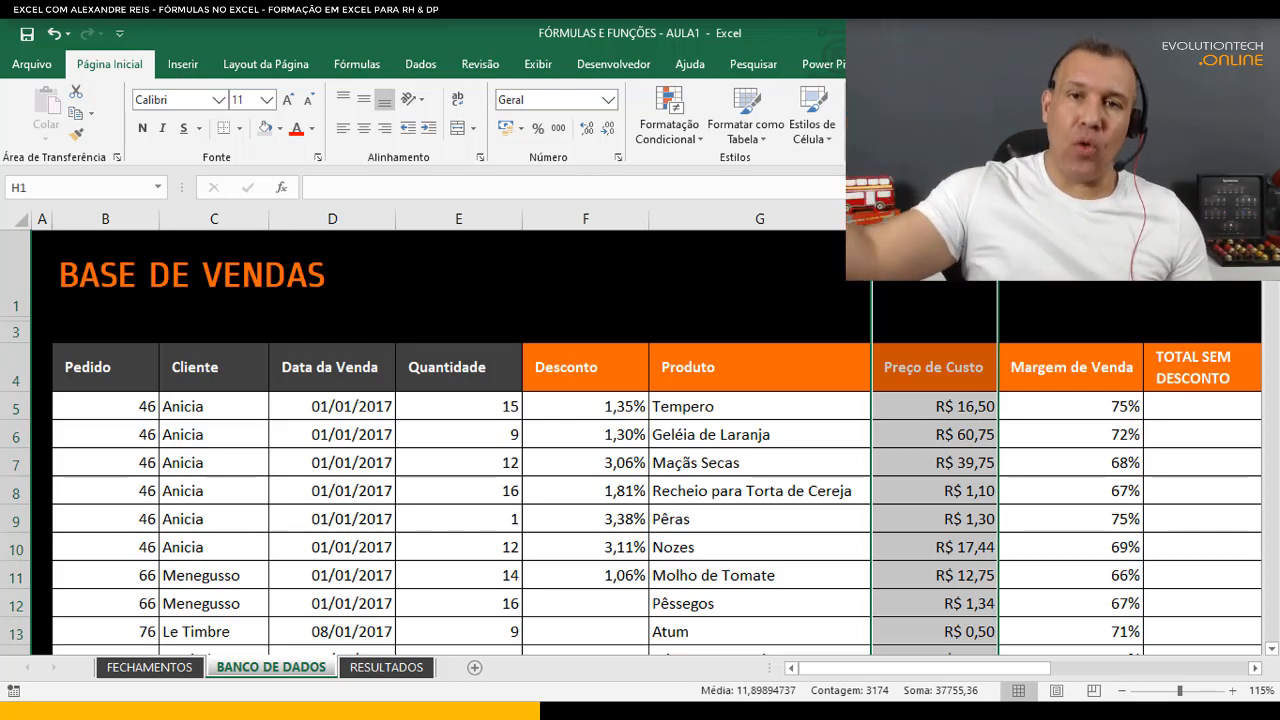
pyautogui.click(1126, 404)
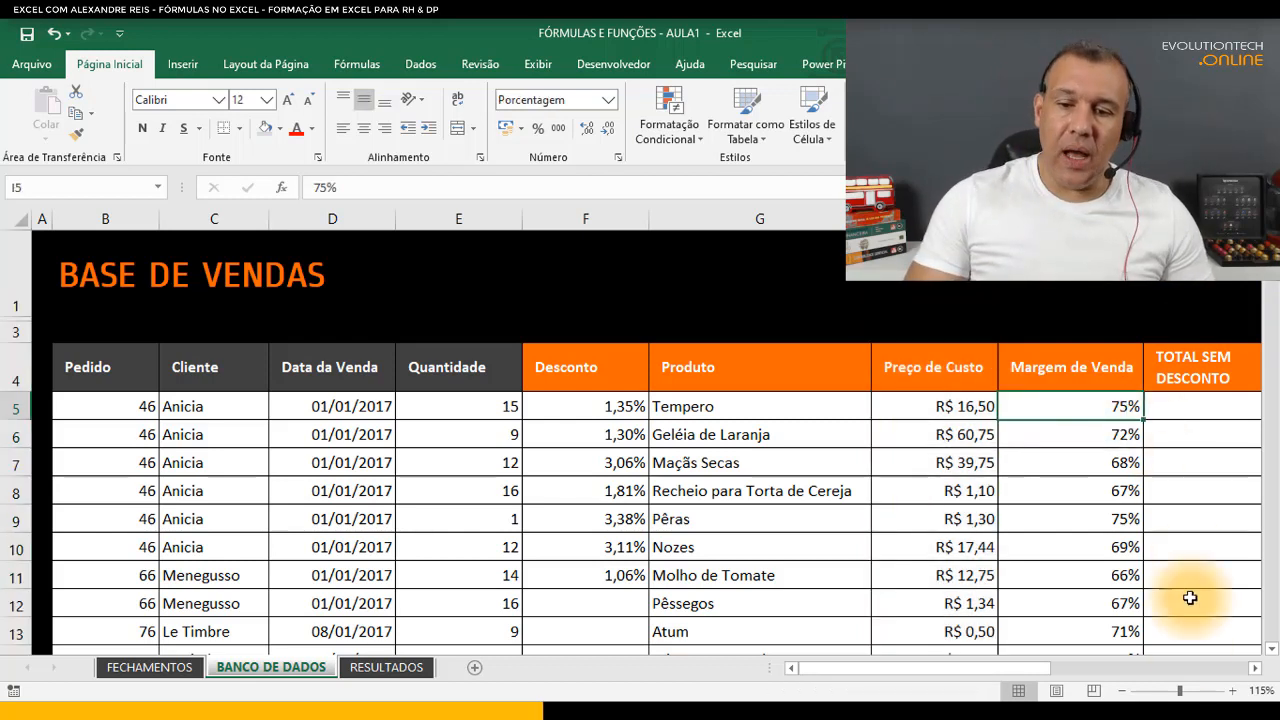
pyautogui.moveTo(1020, 669); pyautogui.dragTo(1172, 690)
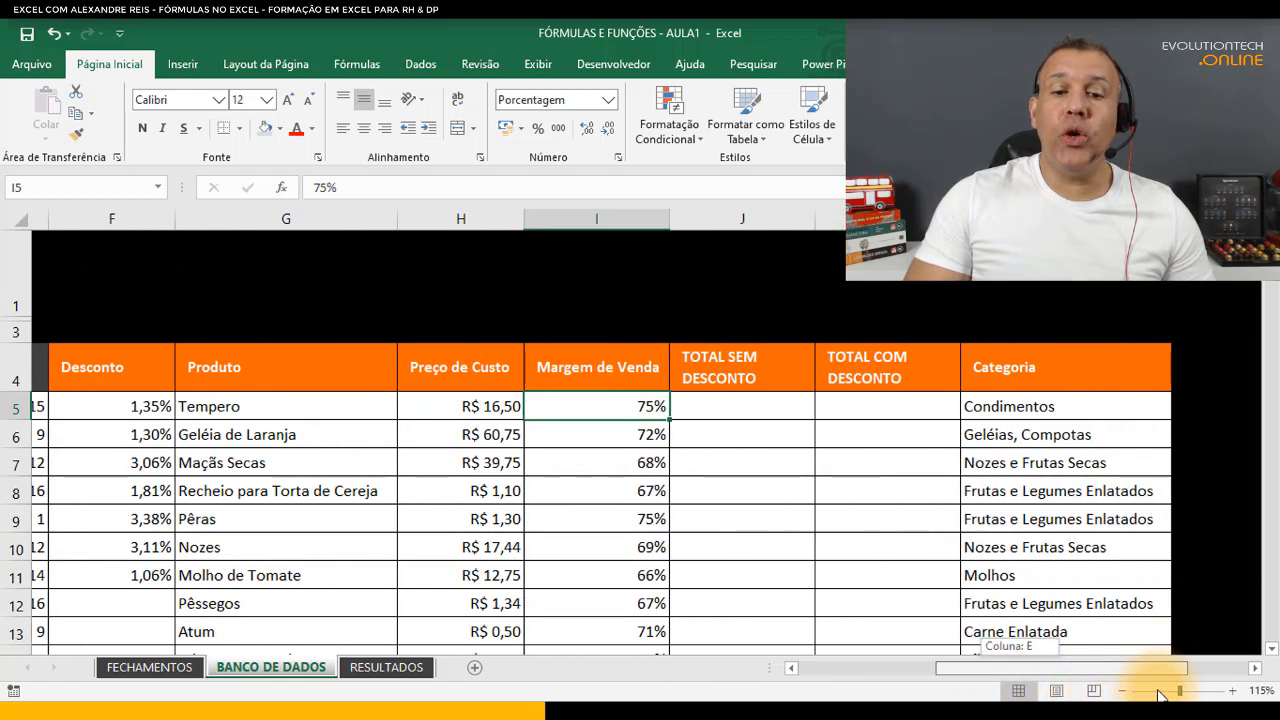
pyautogui.click(760, 212)
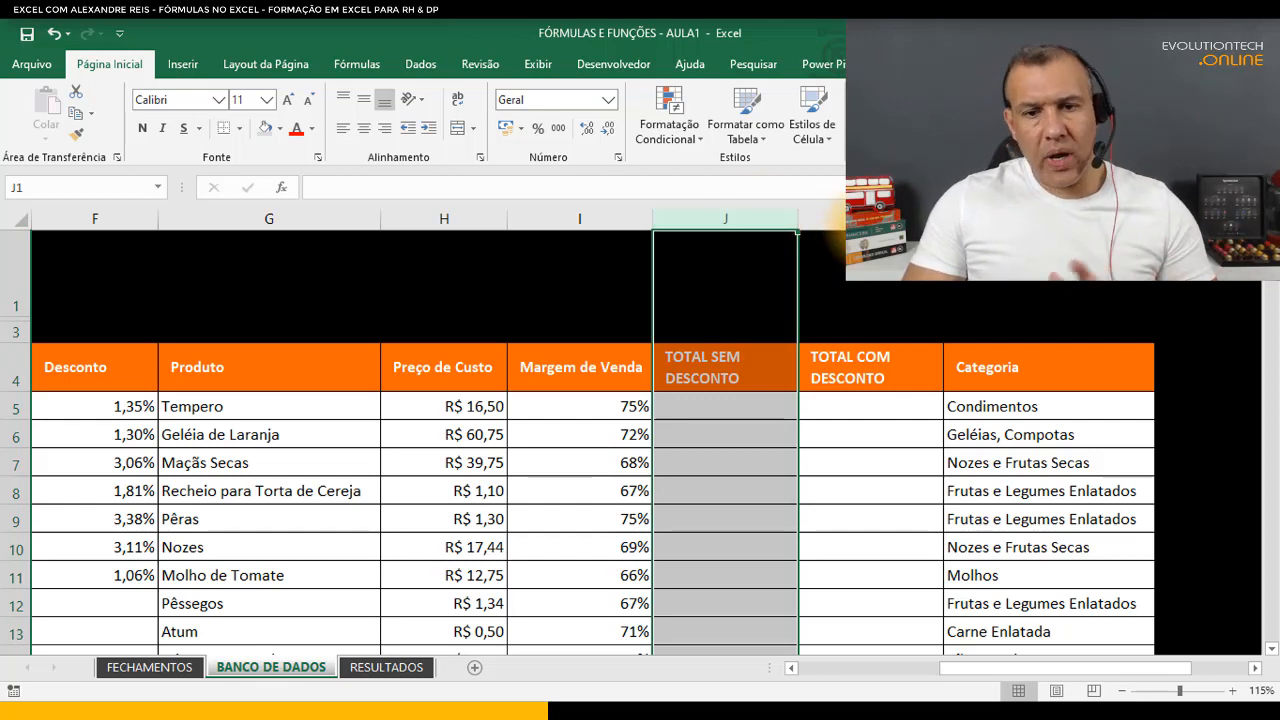
# - Add a new worksheet after BANCO DE DADOS and enter 1 in cell C3
pyautogui.click(830, 219)
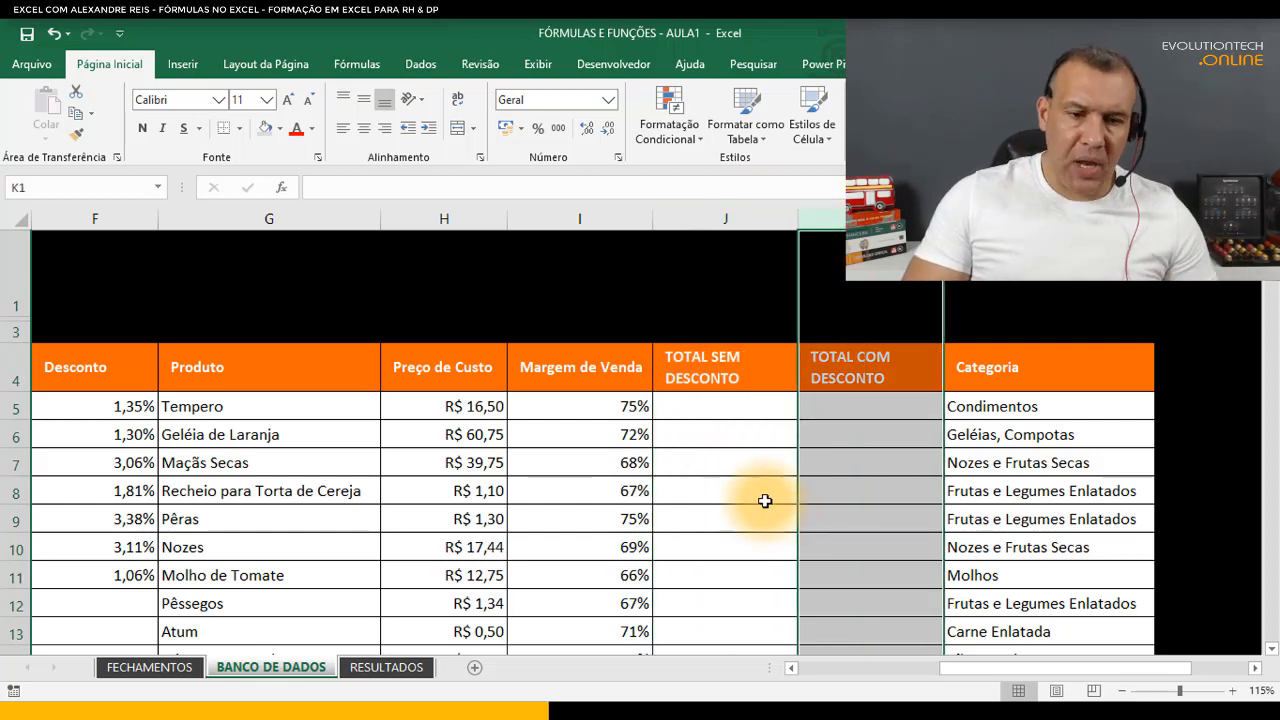
pyautogui.click(475, 667)
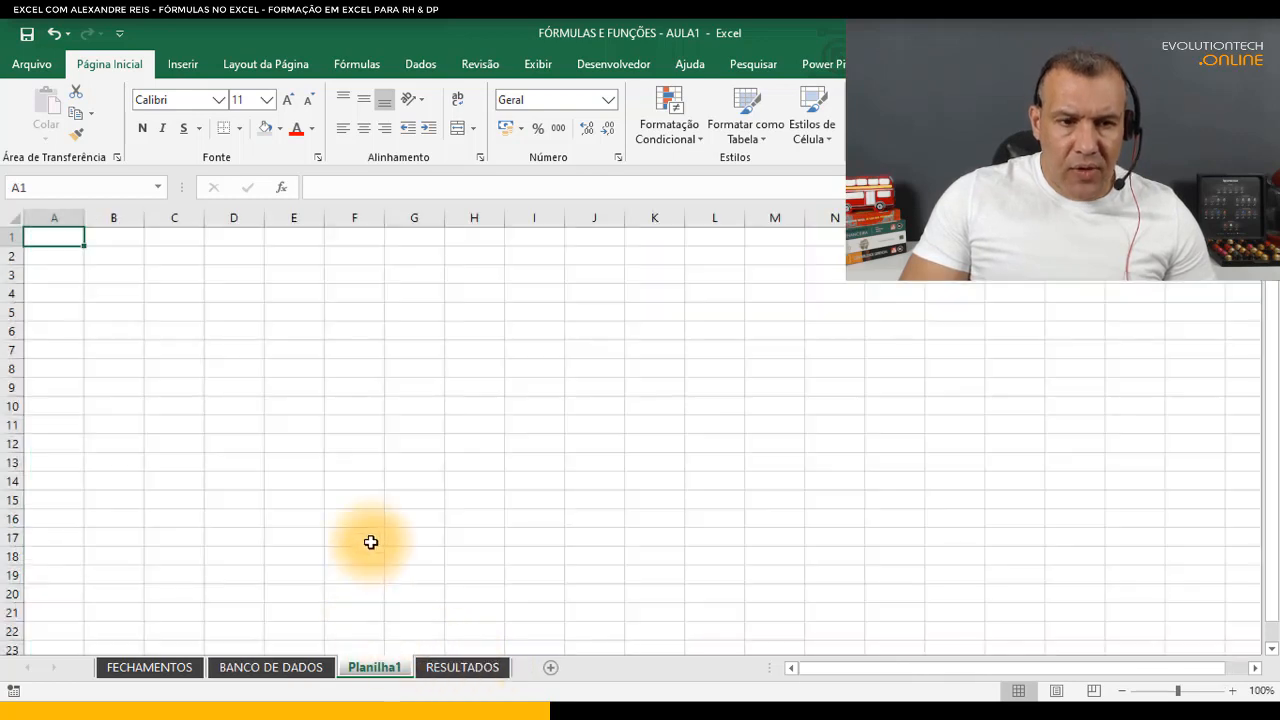
pyautogui.scroll(6, 240, 291)
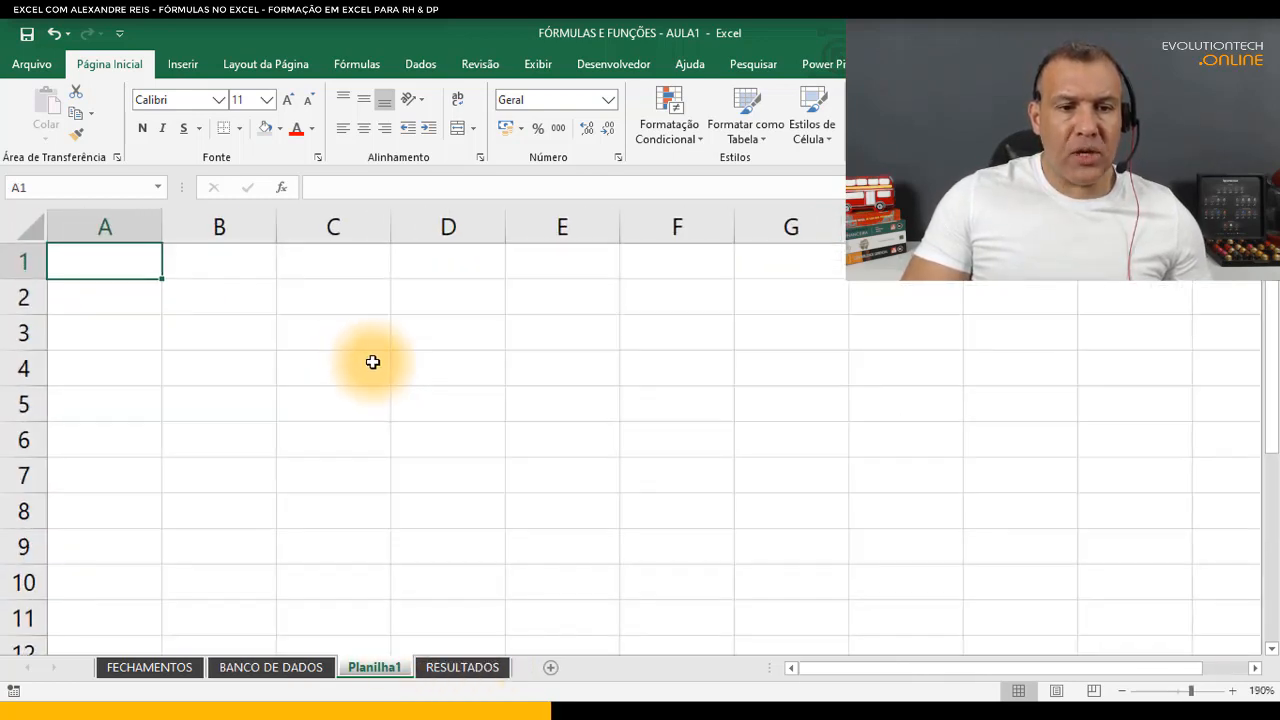
pyautogui.scroll(1, 373, 362)
pyautogui.click(360, 346)
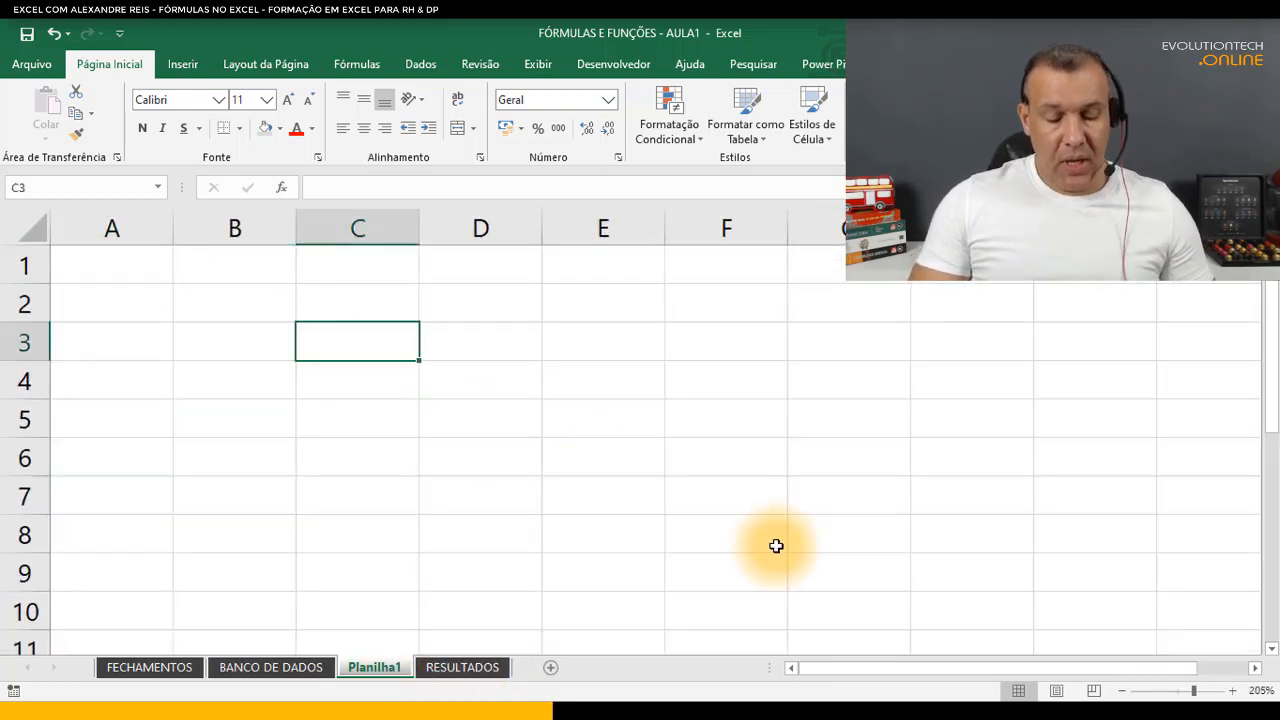
pyautogui.write('1')
pyautogui.press('Return')
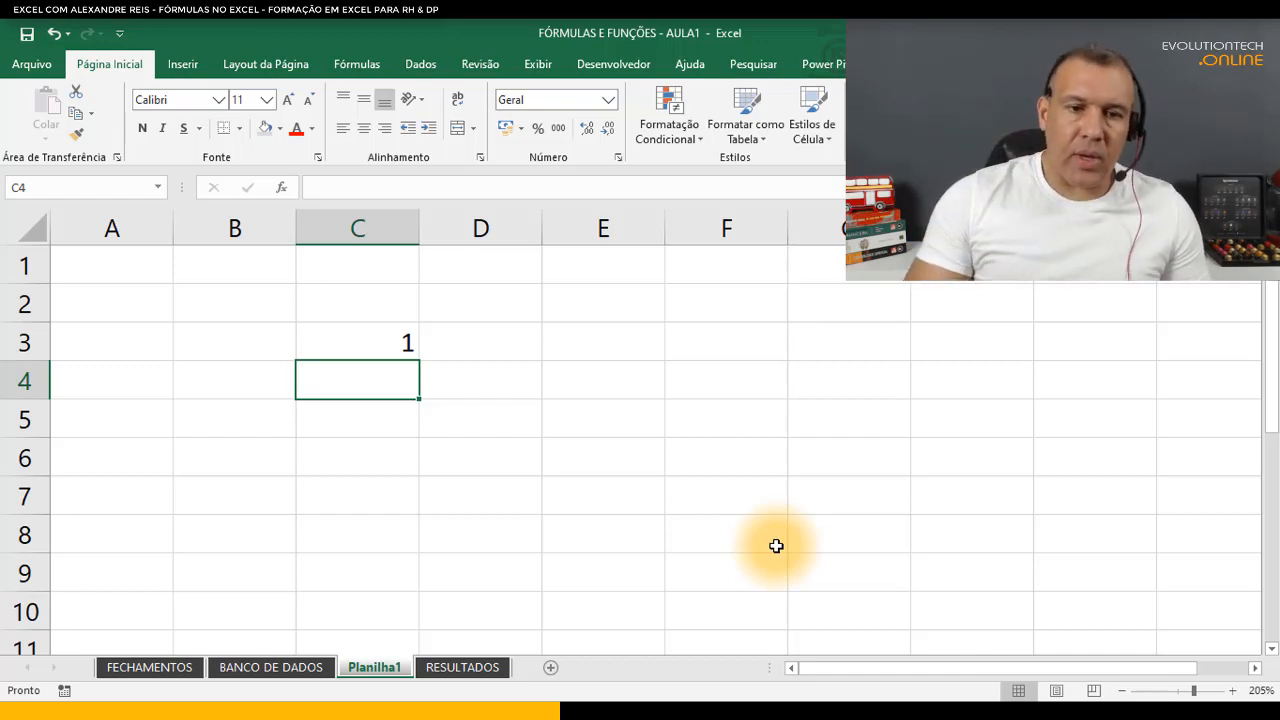
# - Apply the Porcentagem number format to cell C3
pyautogui.click(335, 345)
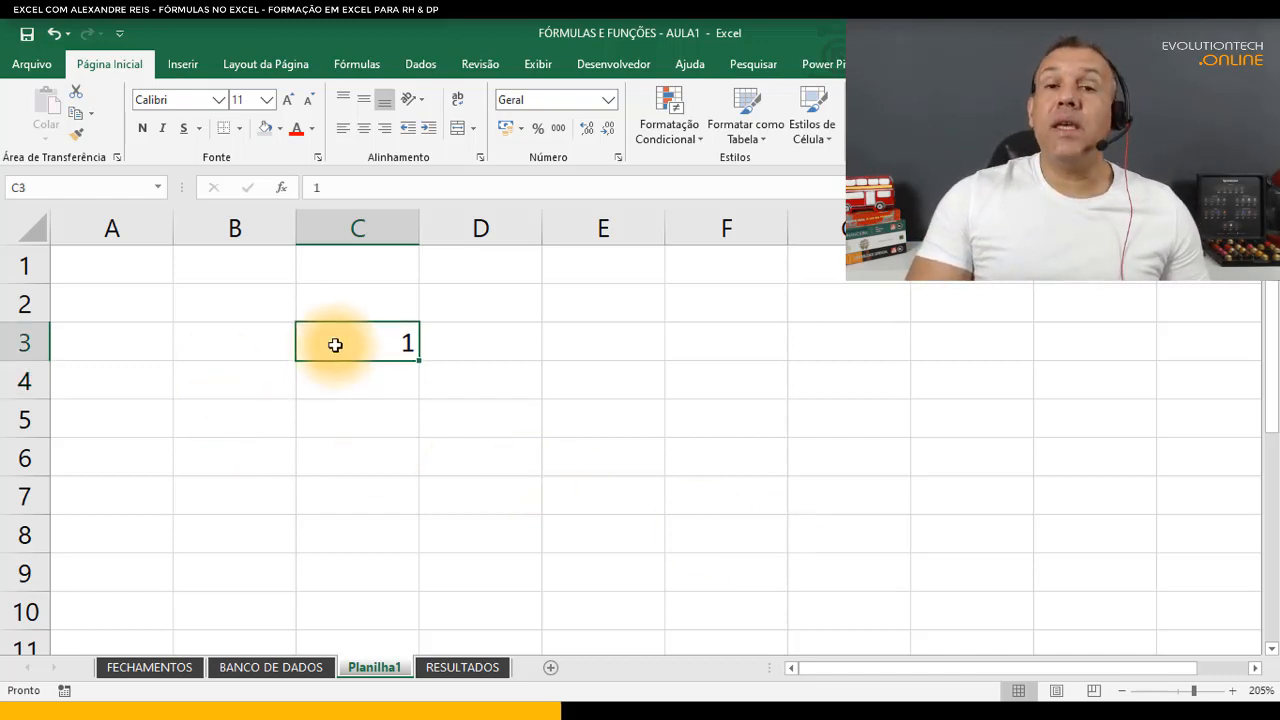
pyautogui.click(607, 99)
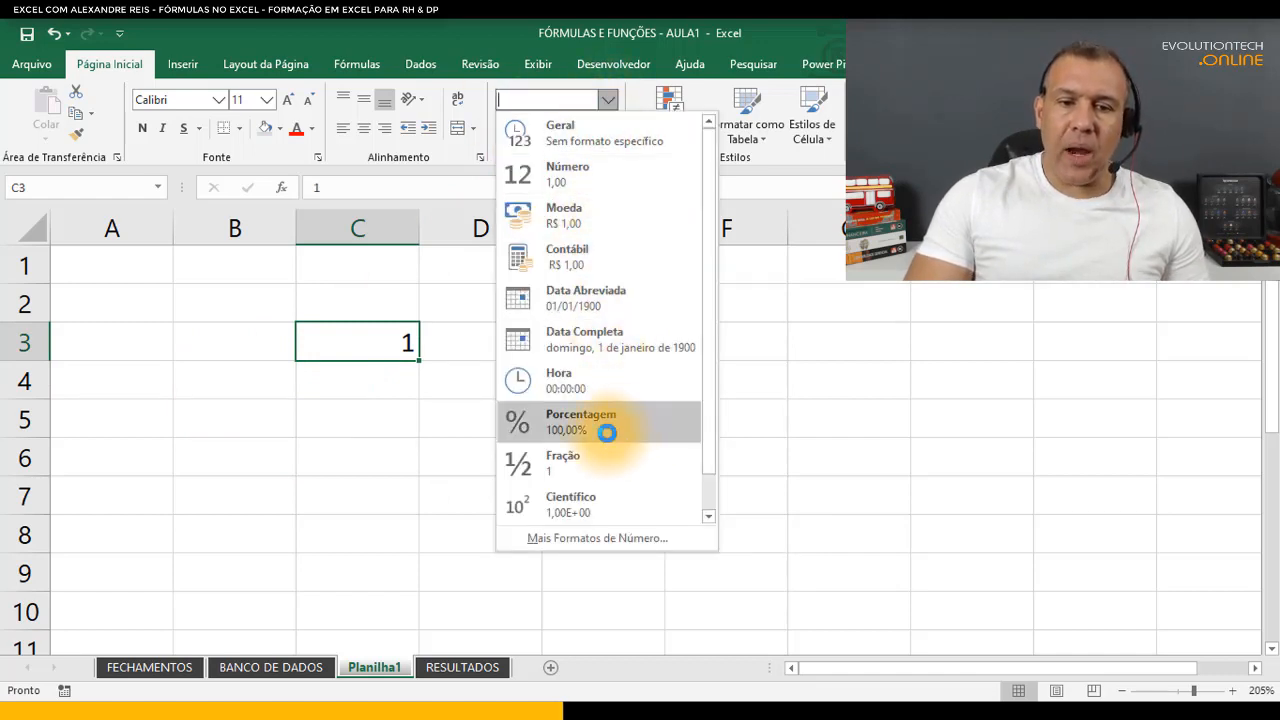
pyautogui.click(607, 432)
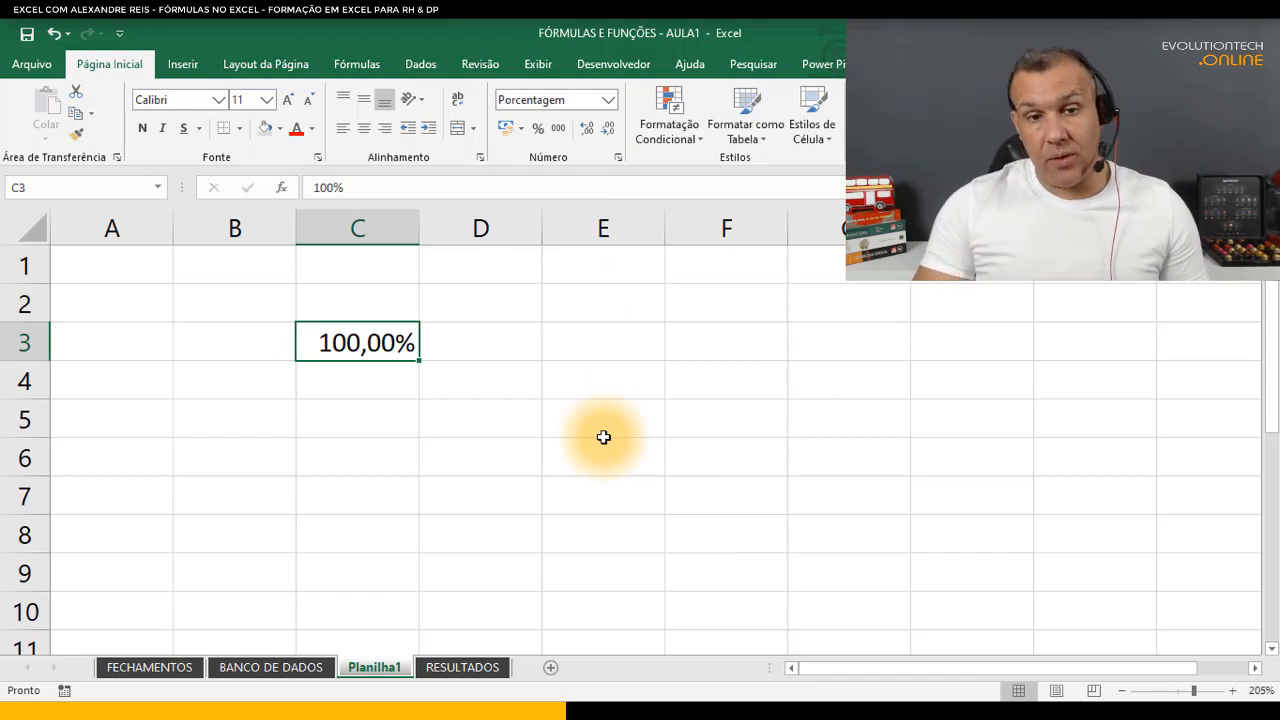
# - Enter 2 in cell C4 and apply the Porcentagem number format to it
pyautogui.click(364, 380)
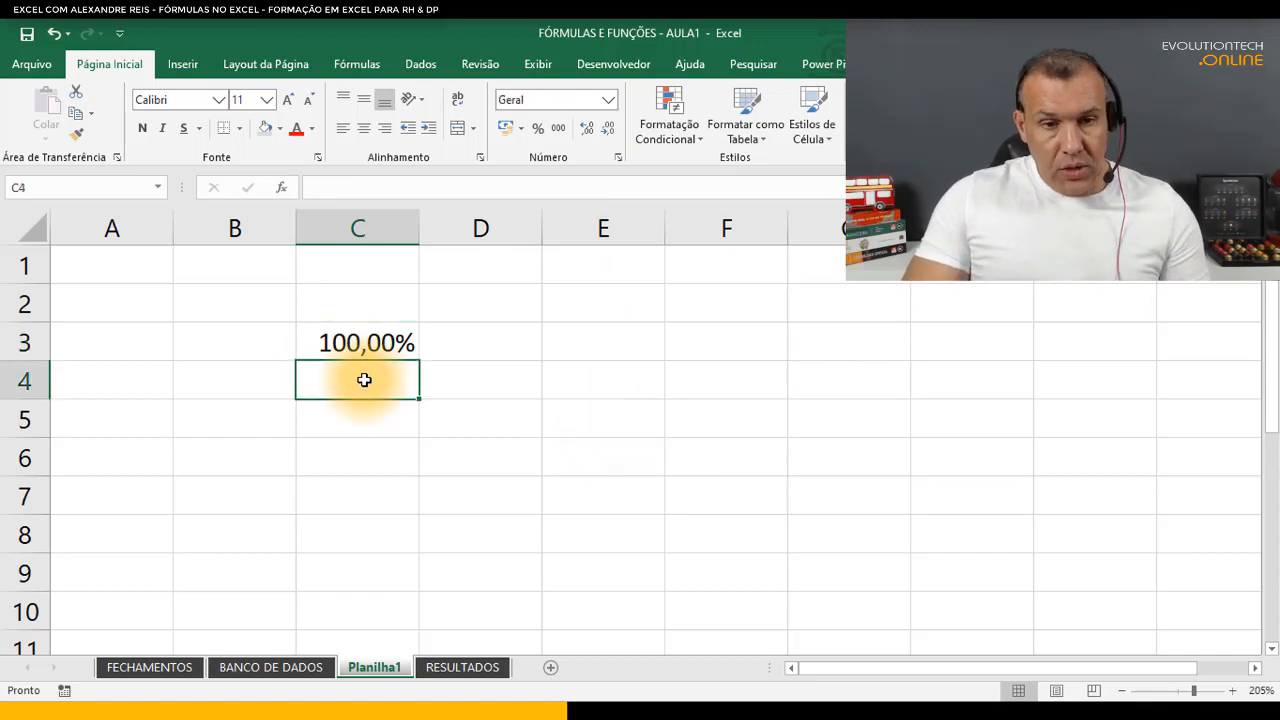
pyautogui.write('2')
pyautogui.press('Return')
pyautogui.press('Up')
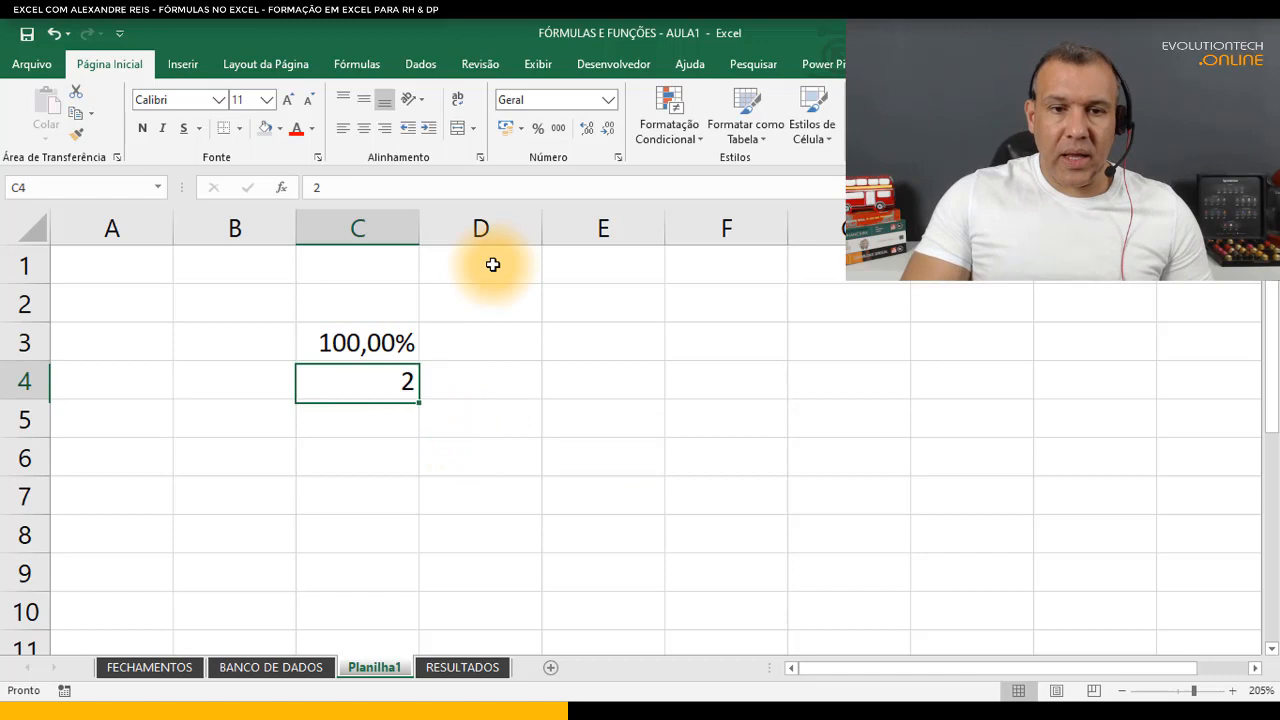
pyautogui.click(605, 100)
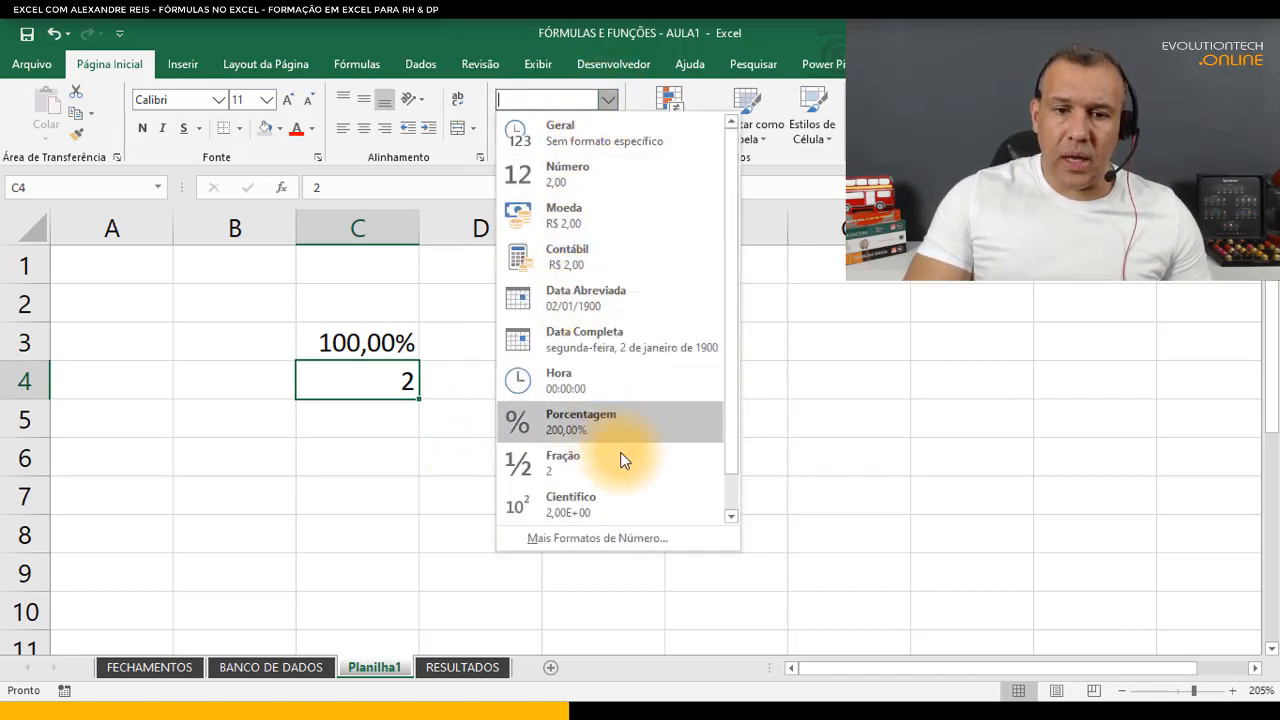
pyautogui.click(597, 424)
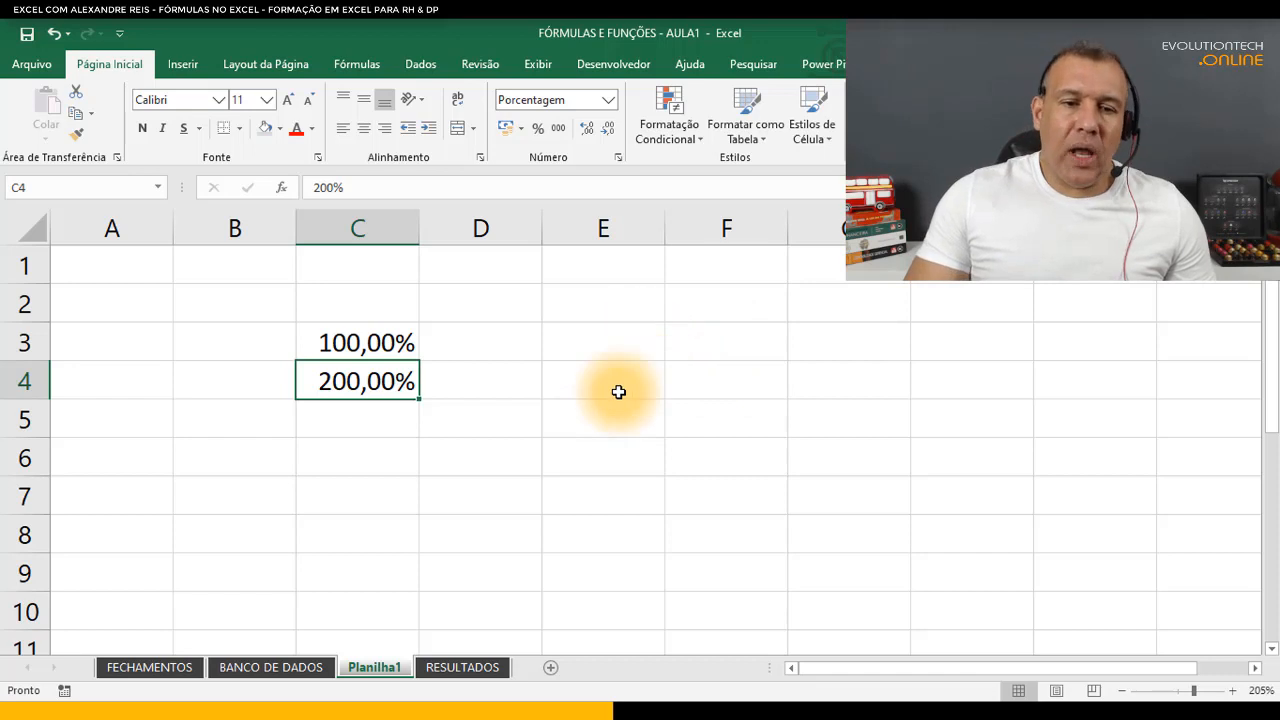
# - Enter the purchase value 345 in cell D6 and the heading COMPRA above it in D5
pyautogui.click(454, 468)
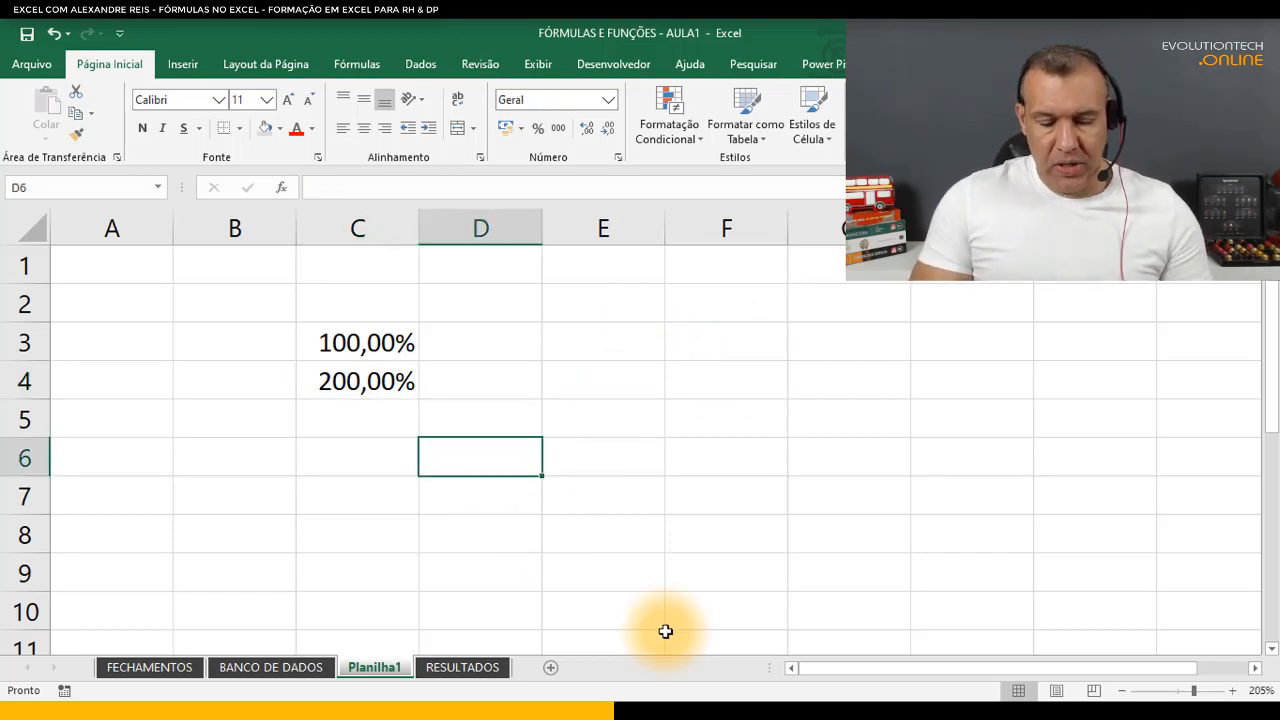
pyautogui.write('345')
pyautogui.press('Return')
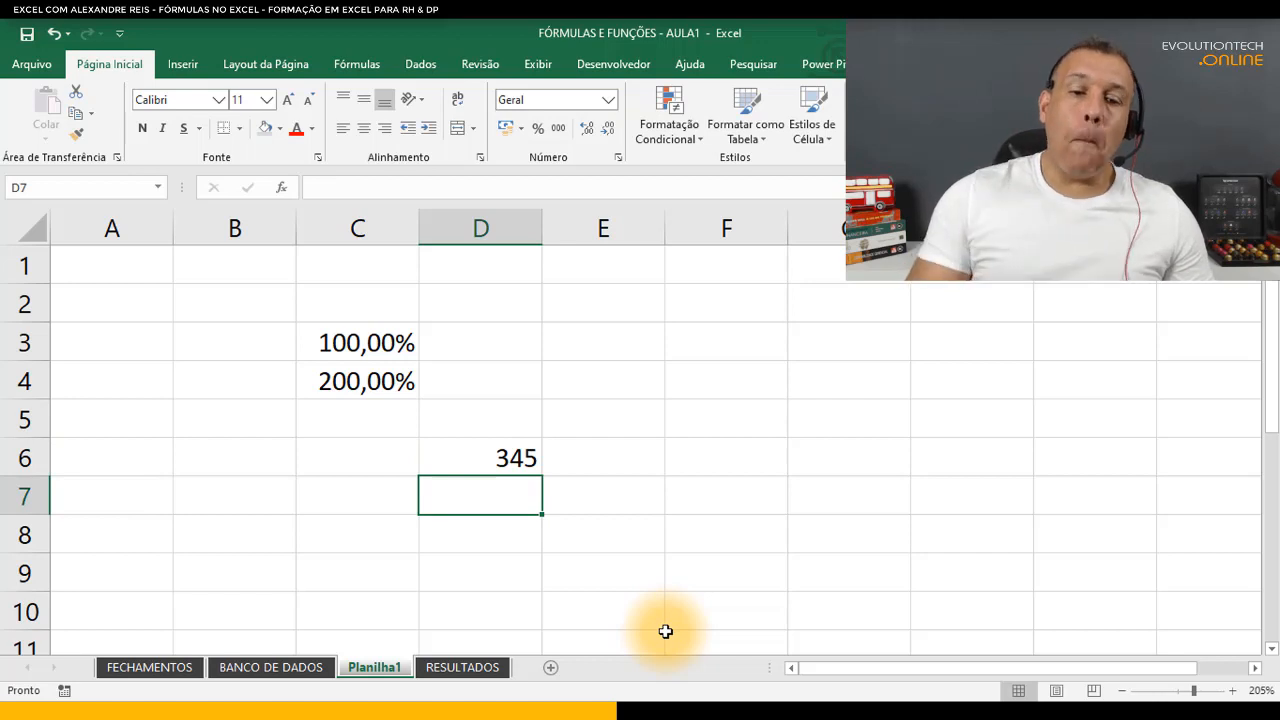
pyautogui.click(503, 418)
pyautogui.write('CO')
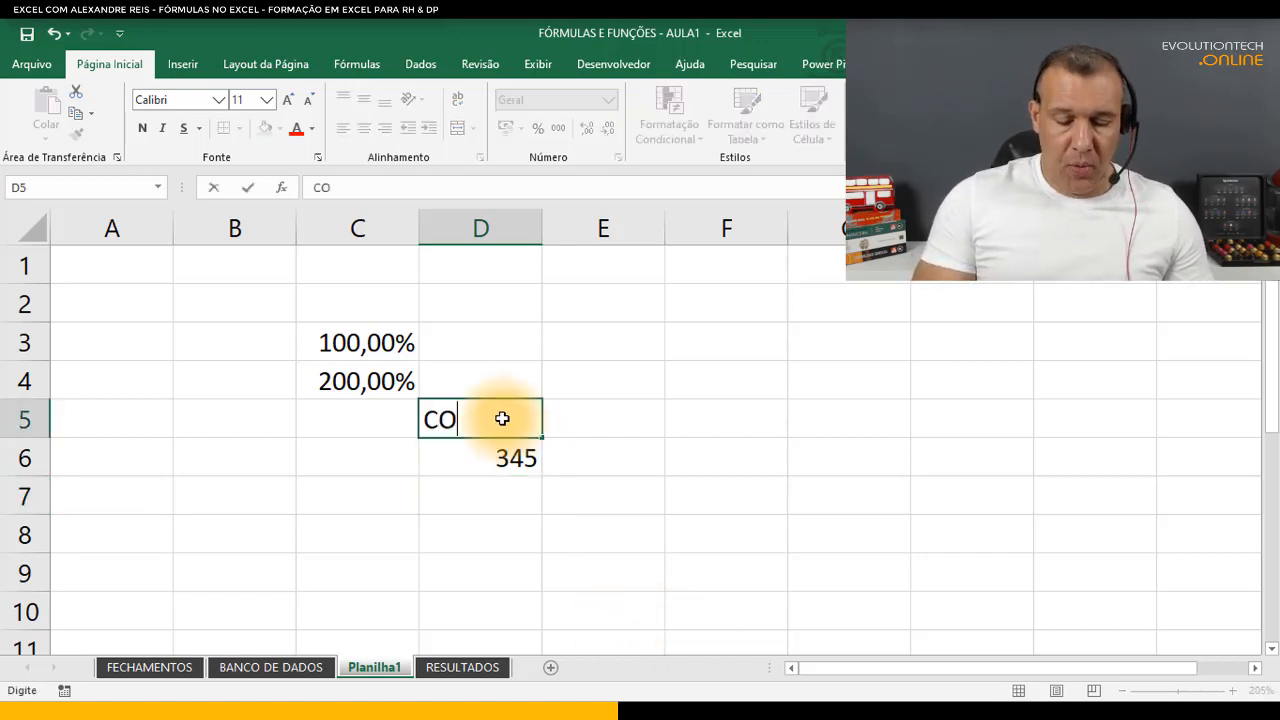
pyautogui.write('MPRA')
pyautogui.press('Tab')
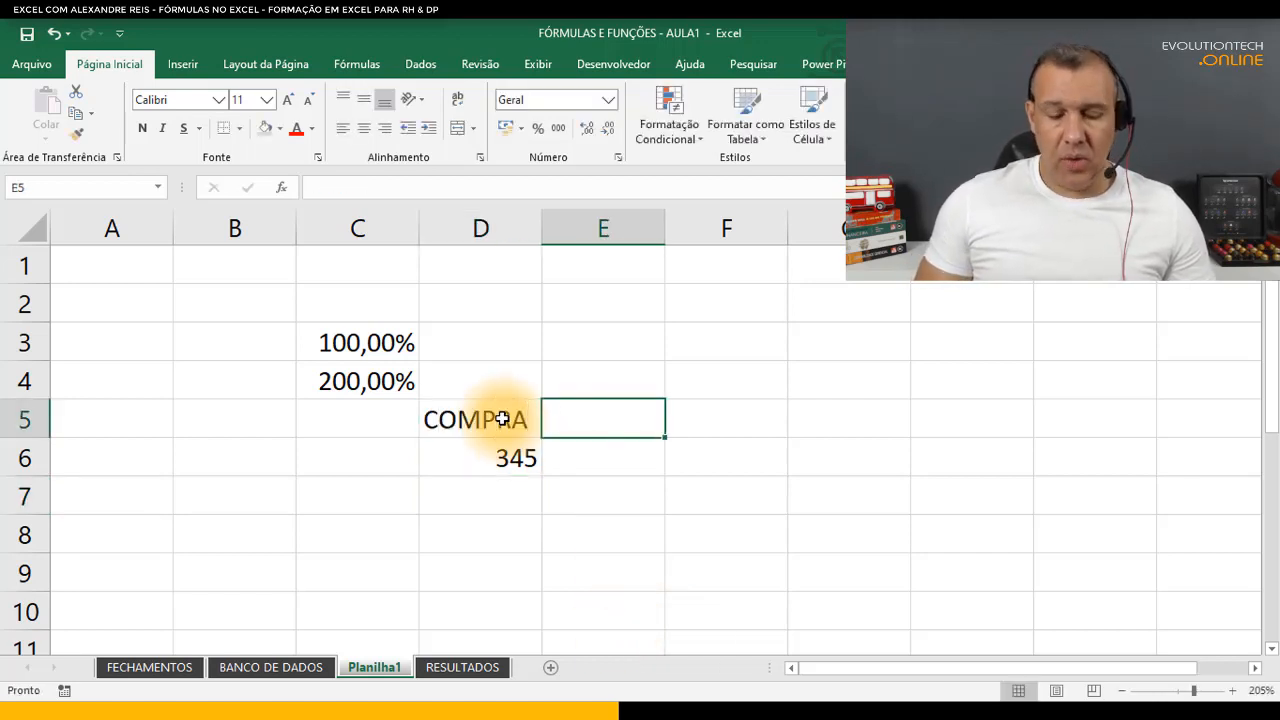
# - Add the heading VENDER in cell E5 and a ? placeholder below it in E6
pyautogui.write('VENDER')
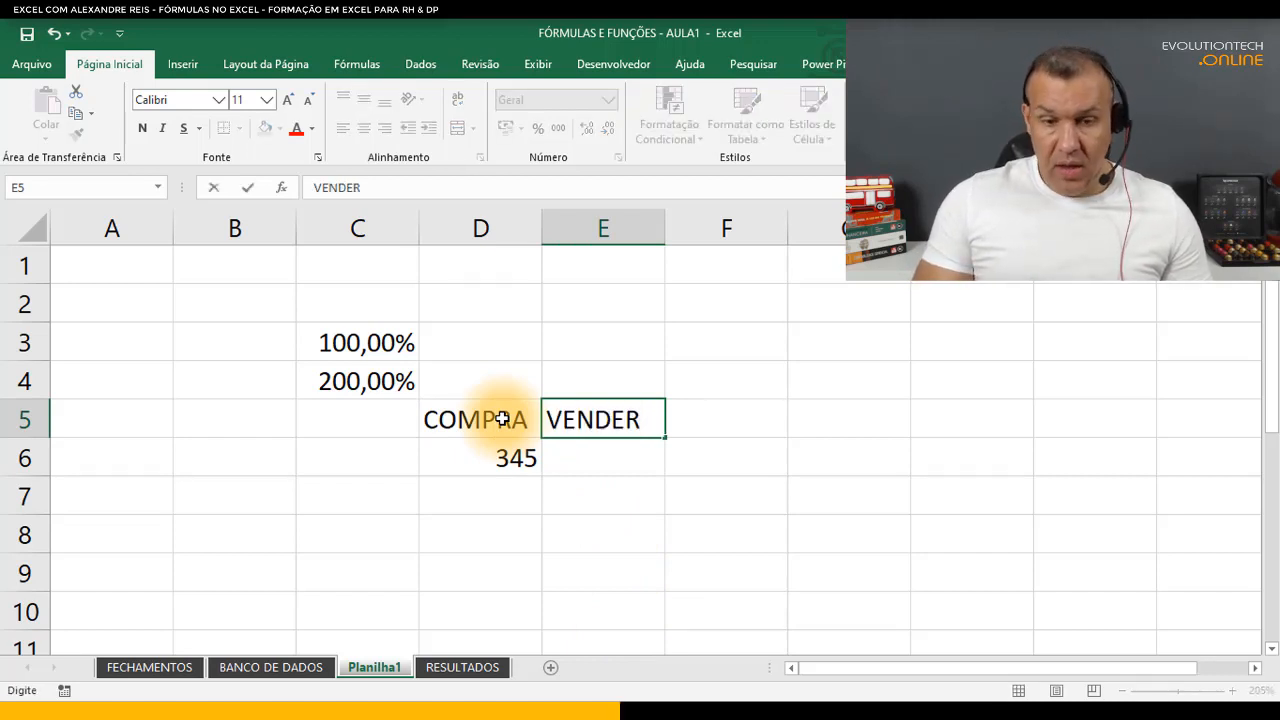
pyautogui.press('Return')
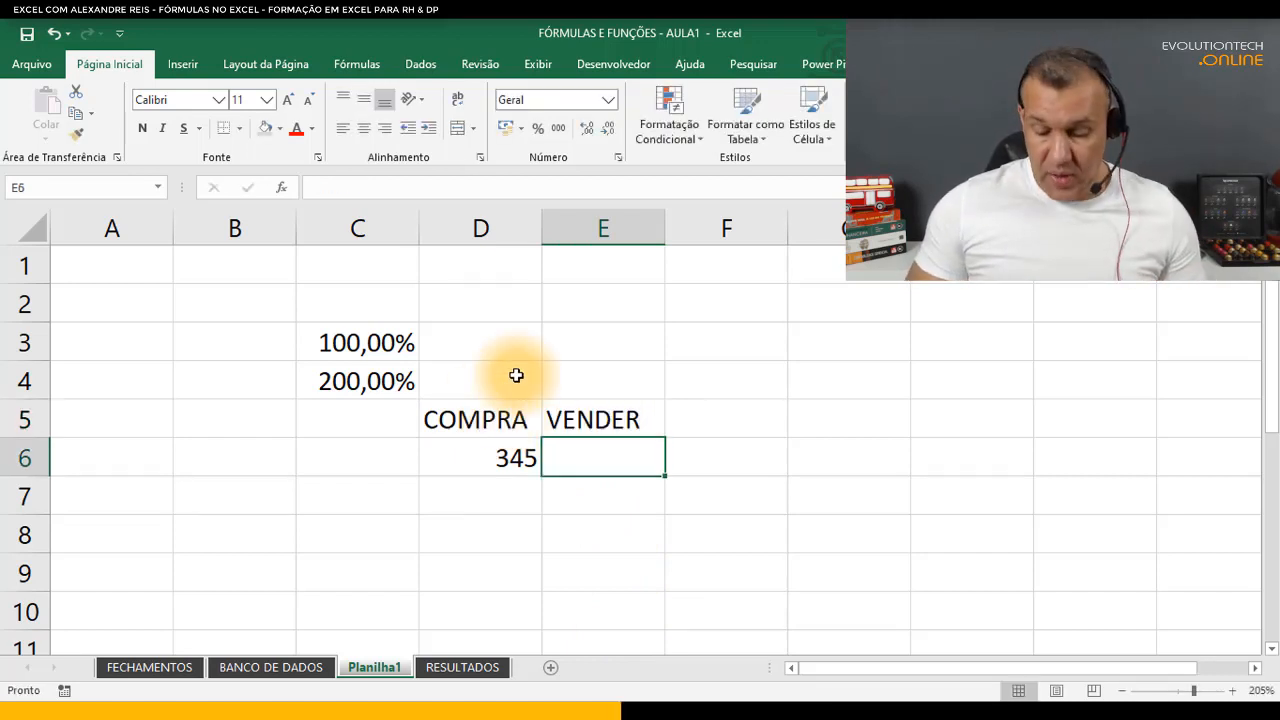
pyautogui.write('?')
pyautogui.press('Return')
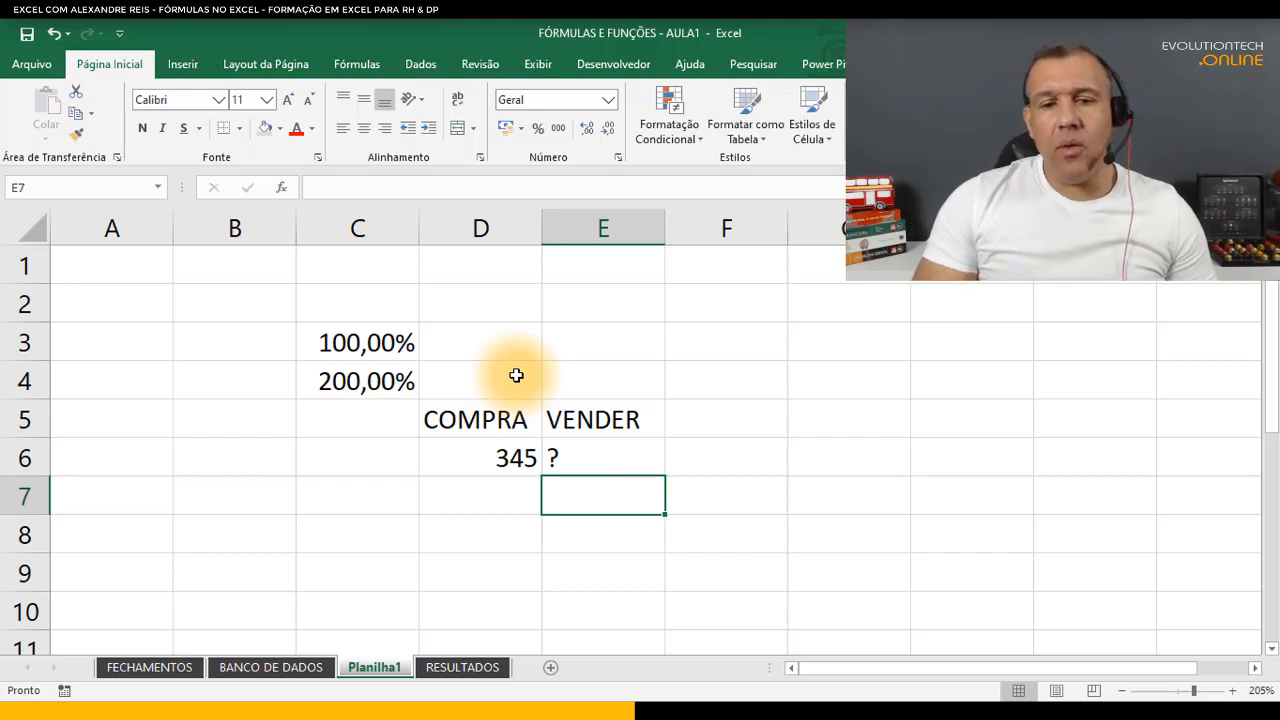
# - Enter the margin 75% in cell F3
pyautogui.click(749, 342)
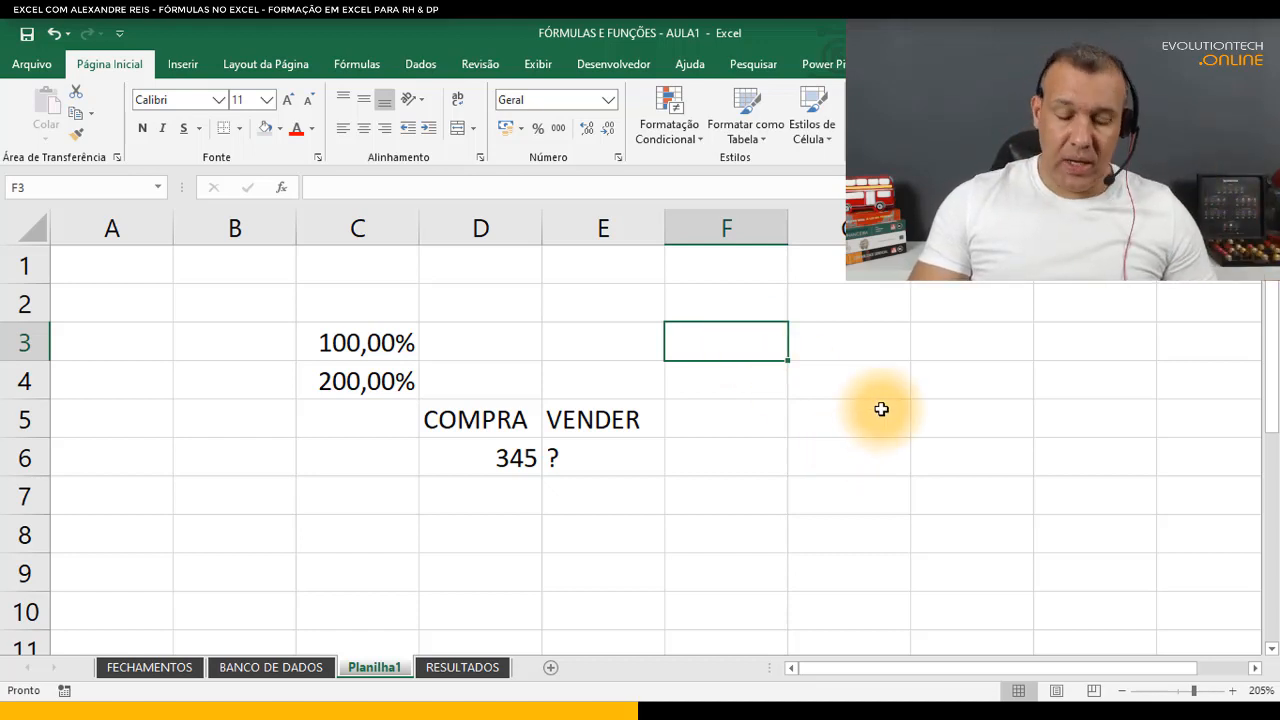
pyautogui.write('75')
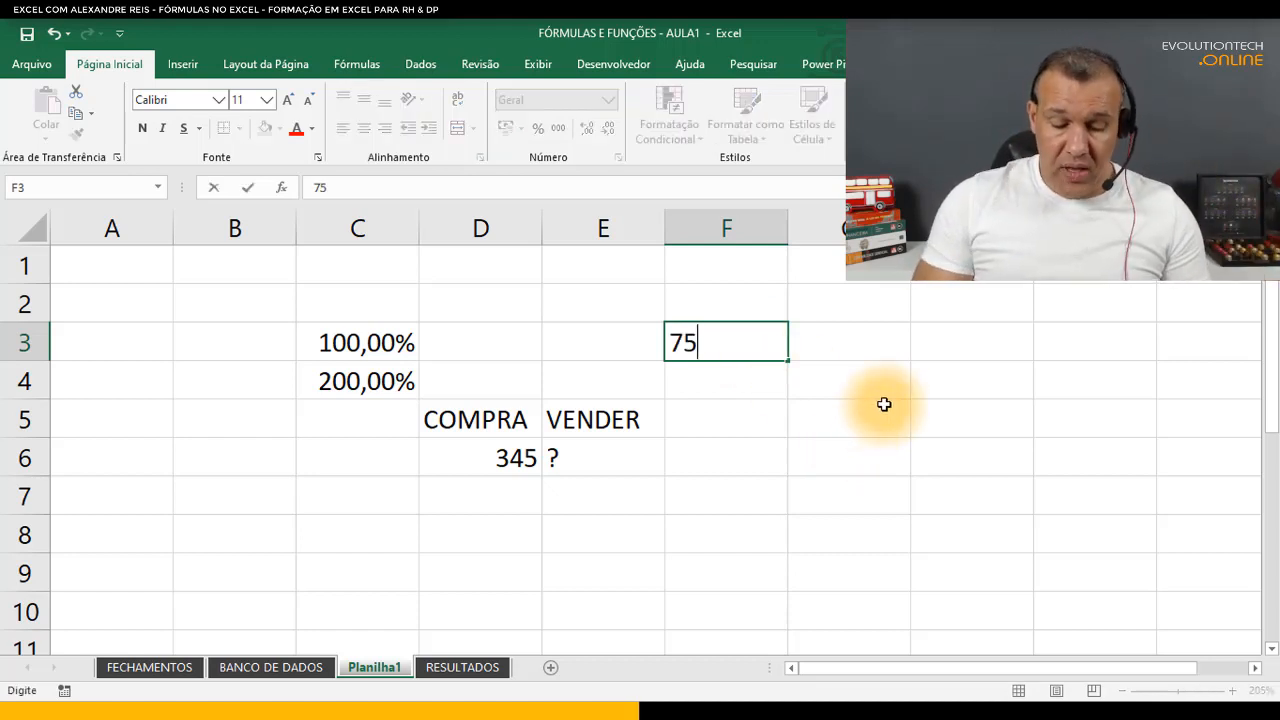
pyautogui.write('$')
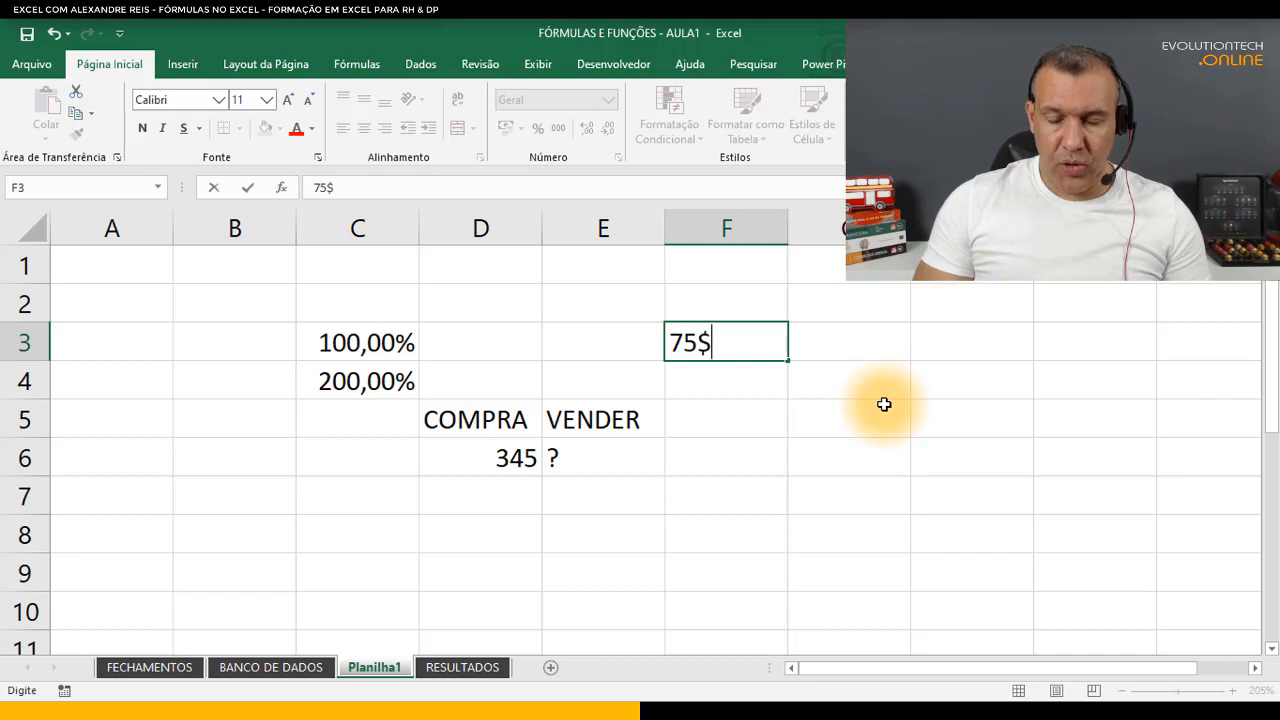
pyautogui.press('BackSpace')
pyautogui.write('%')
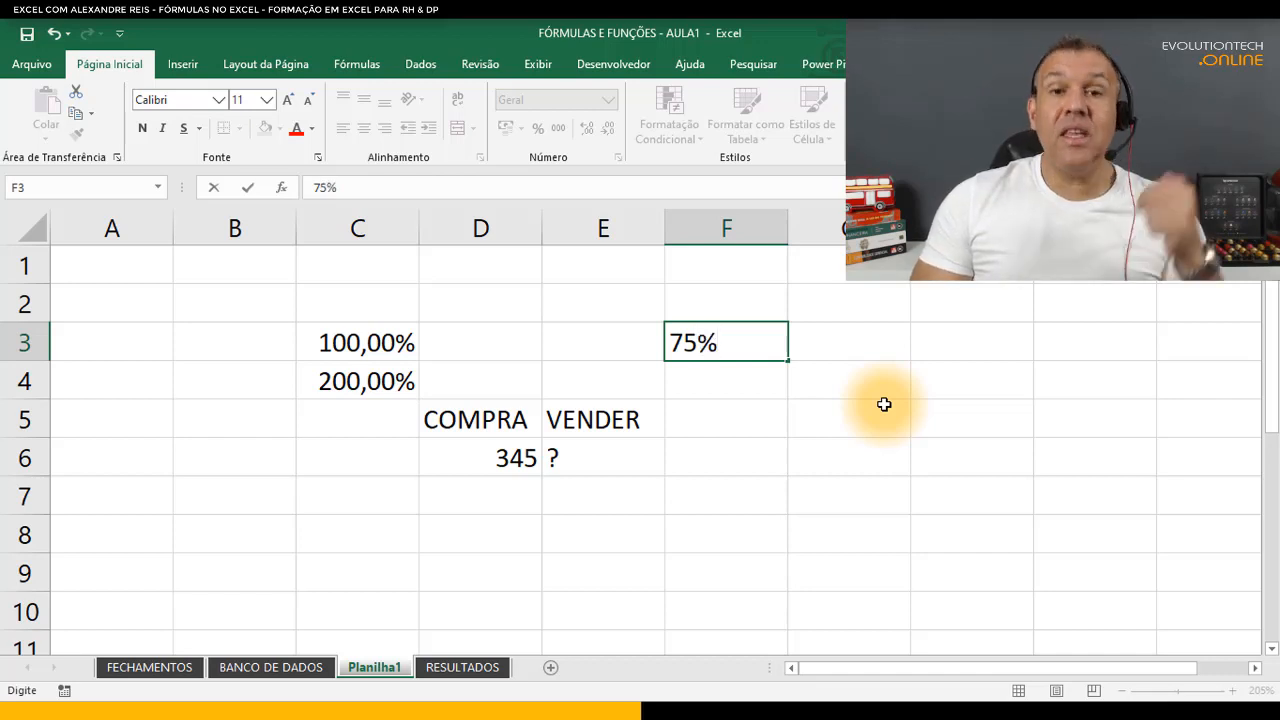
pyautogui.press('Return')
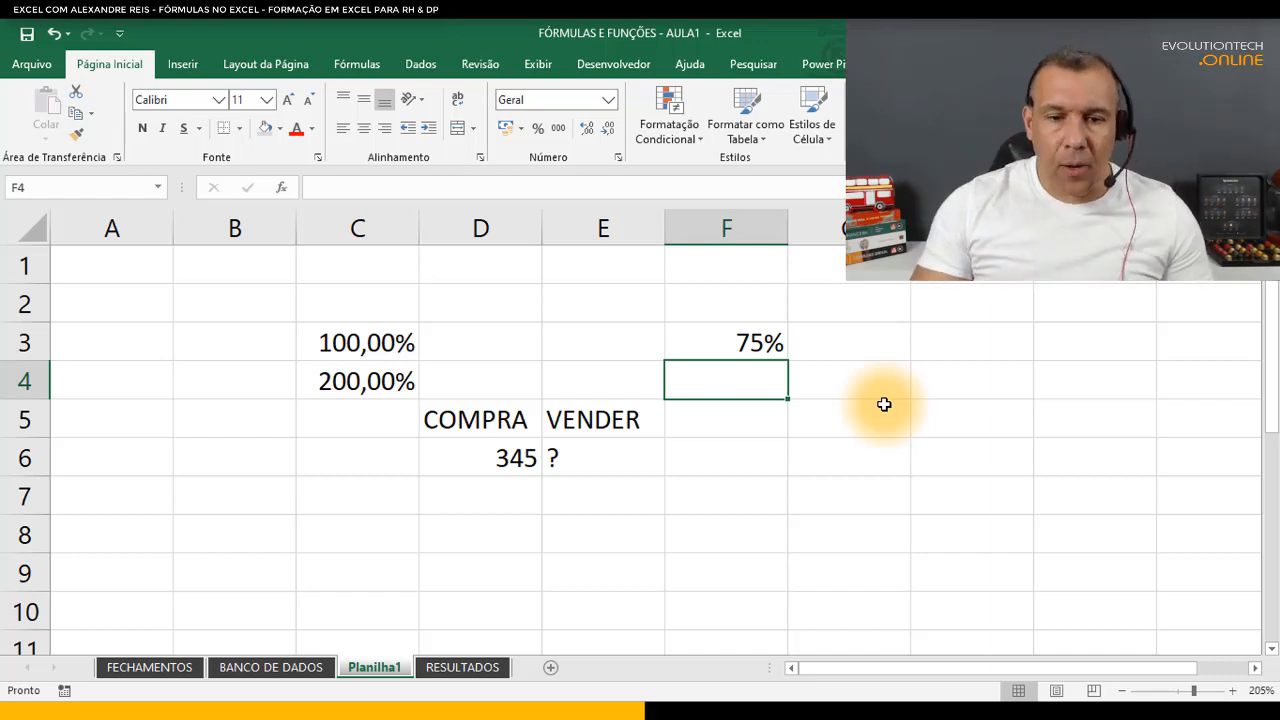
# - Replace the placeholder in cell E6 with the formula =D6*F3 to multiply the purchase value by the margin
pyautogui.click(606, 454)
pyautogui.write('=')
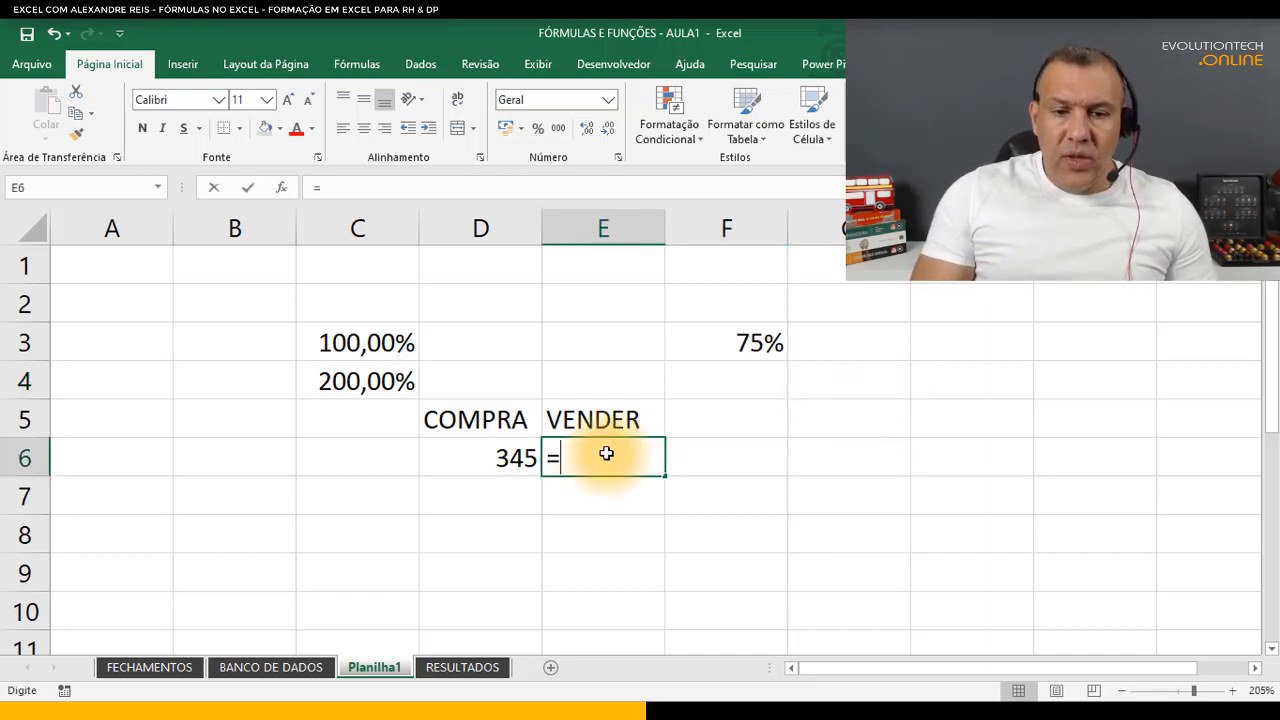
pyautogui.click(500, 460)
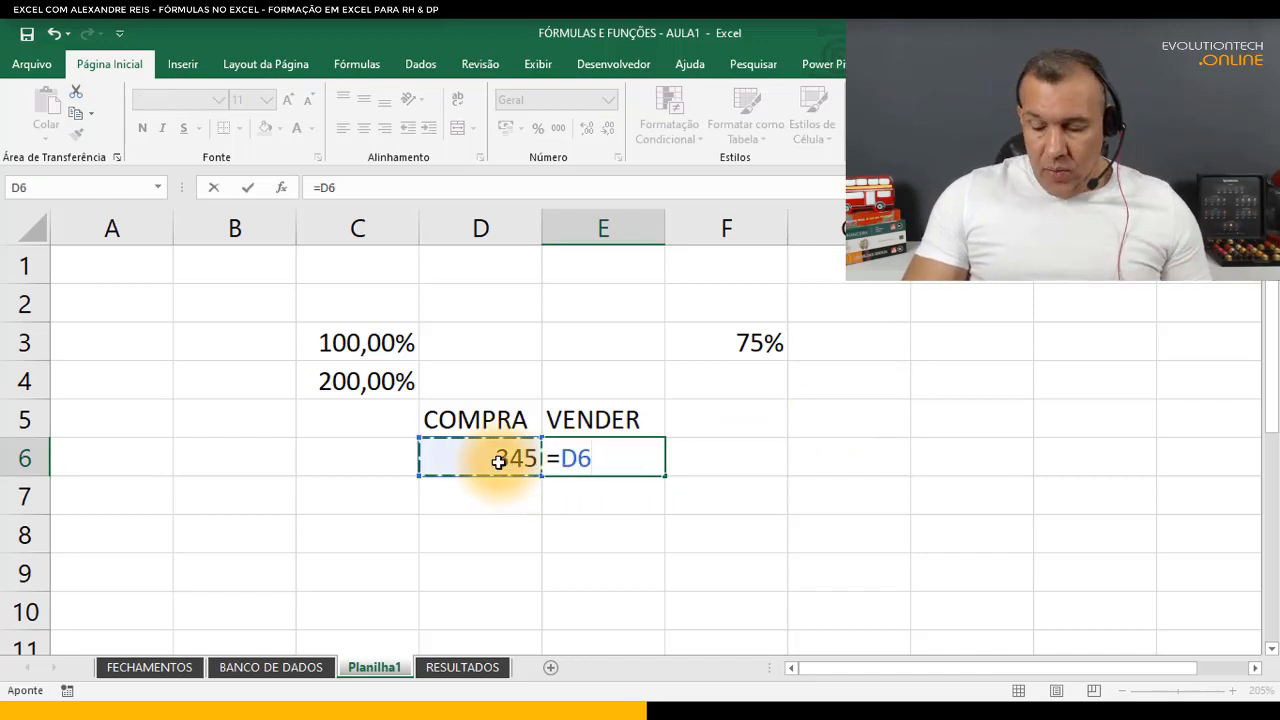
pyautogui.write('*')
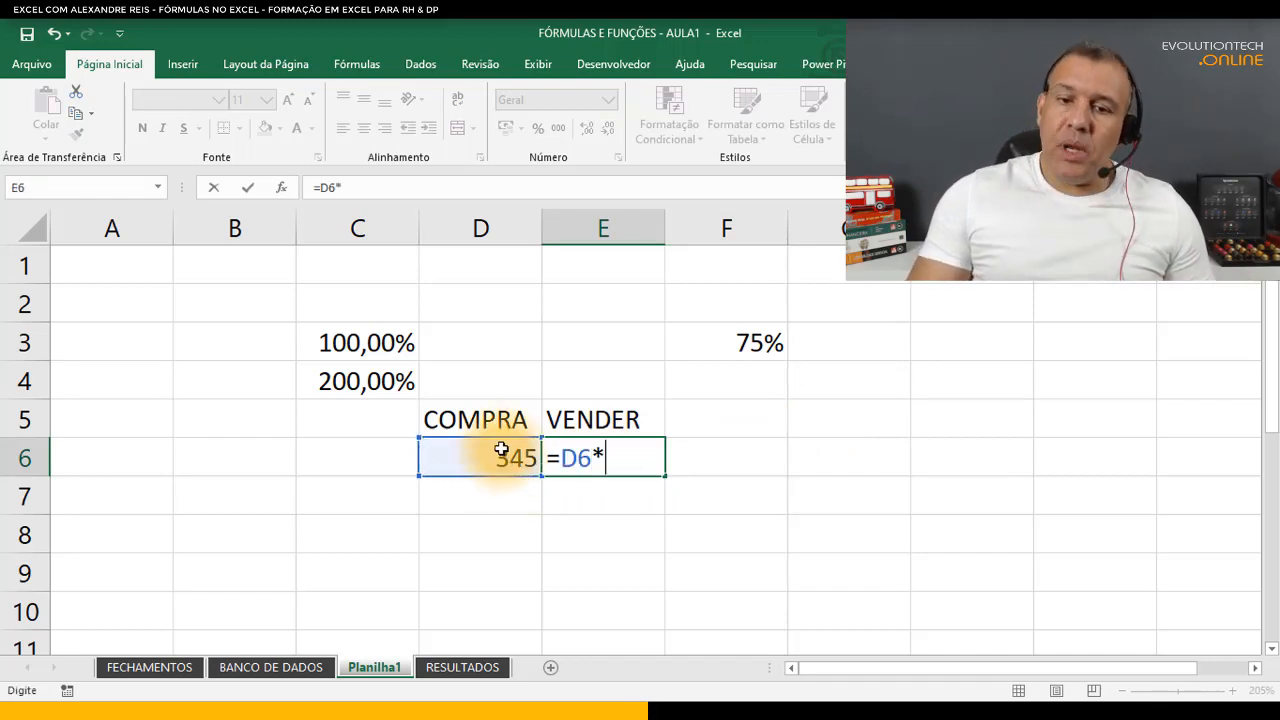
pyautogui.click(774, 349)
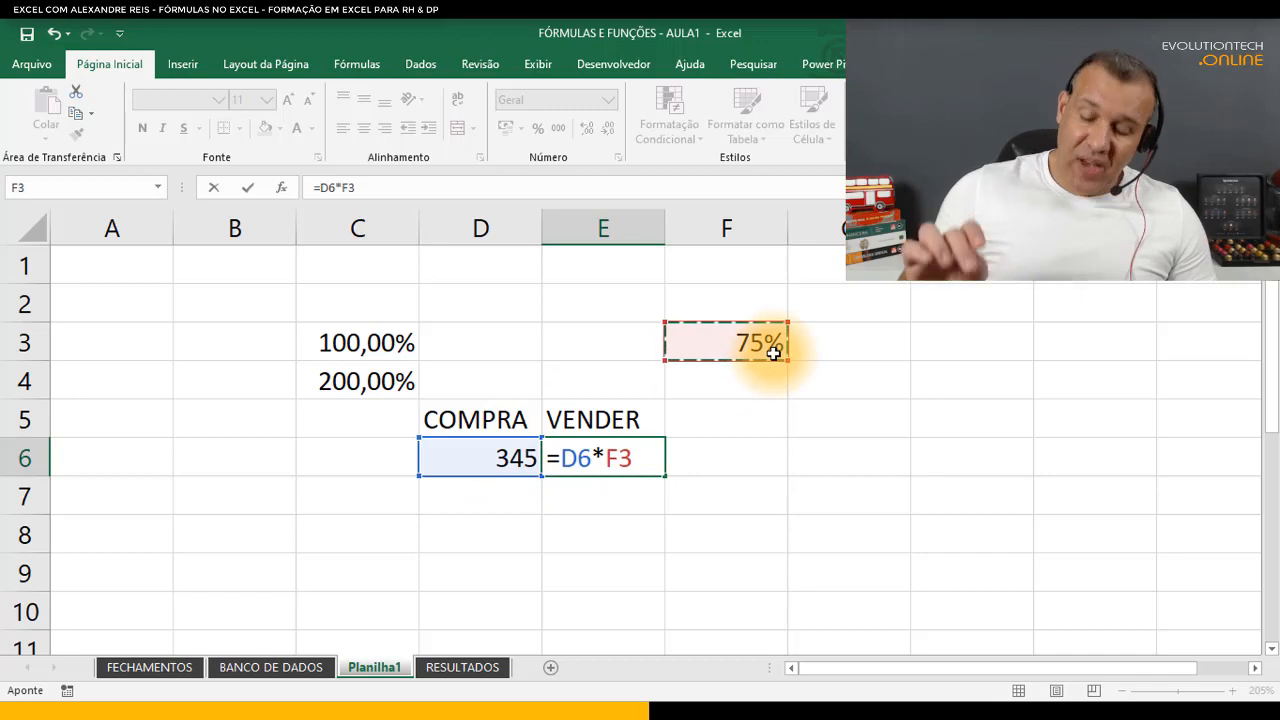
pyautogui.press('Return')
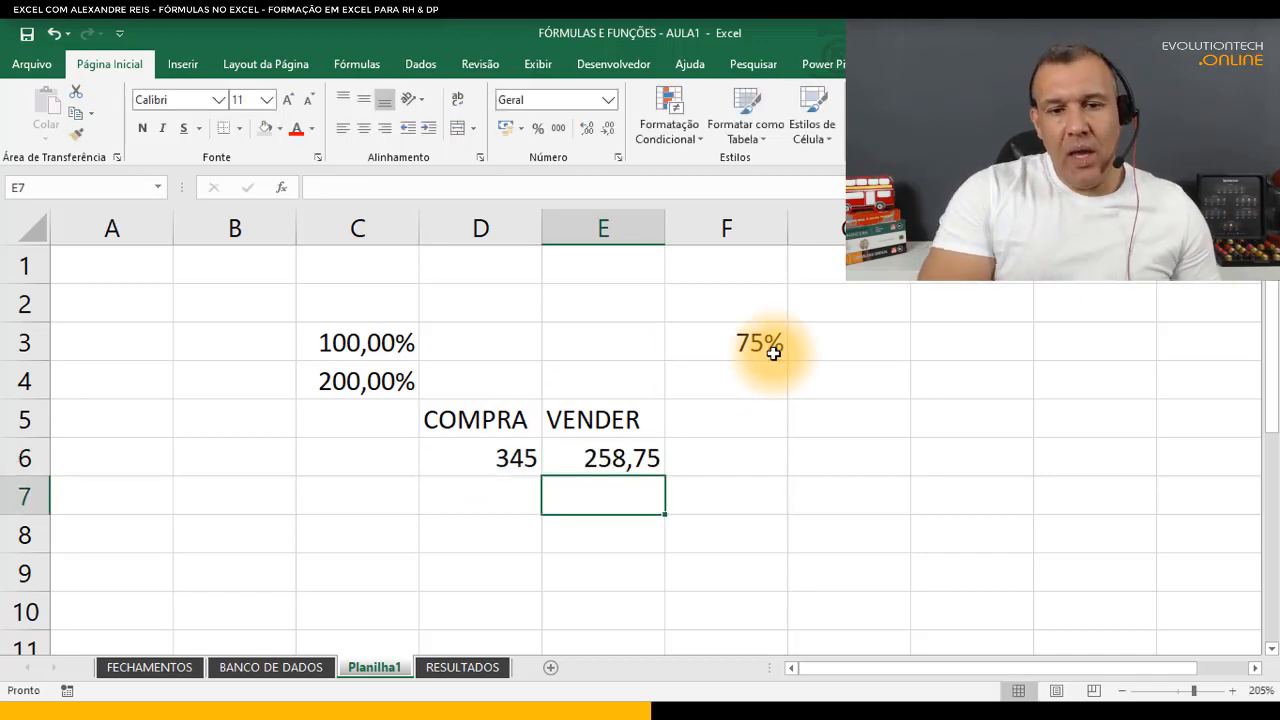
# - Examine the margin in F3, the purchase value in D6 and the cell references of the VENDER formula in E6
pyautogui.click(768, 348)
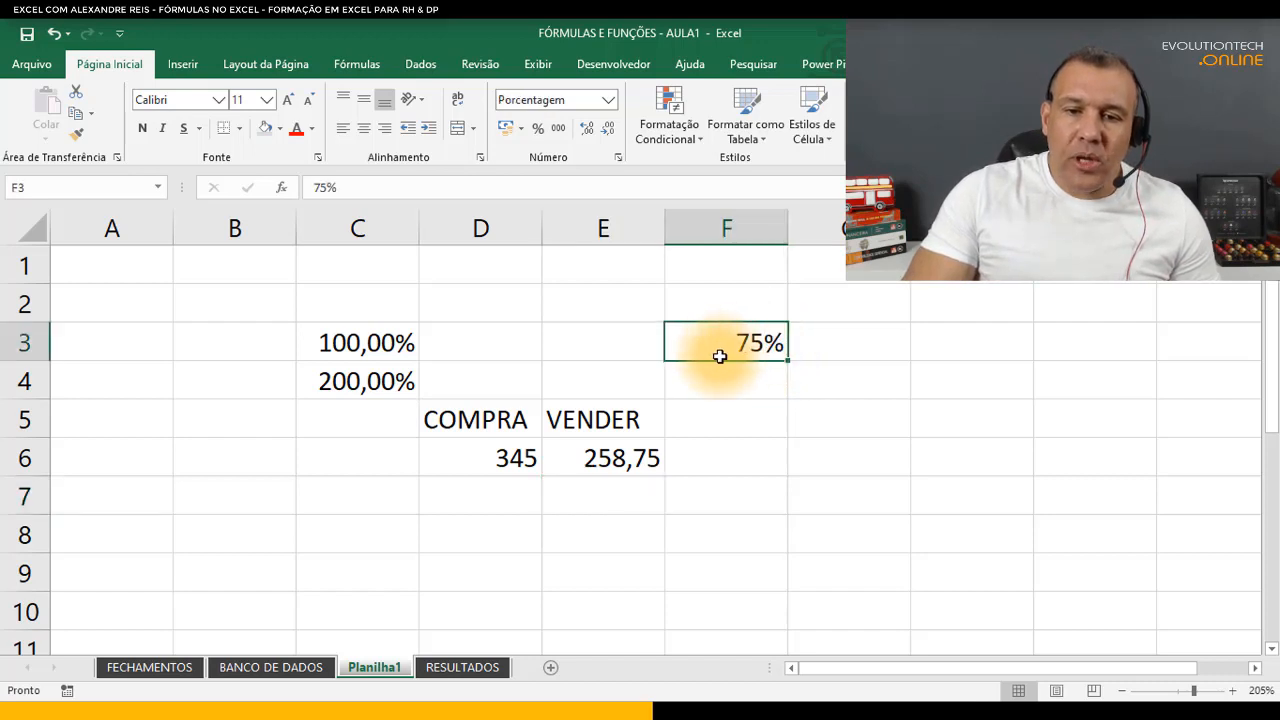
pyautogui.click(514, 458)
pyautogui.click(618, 464)
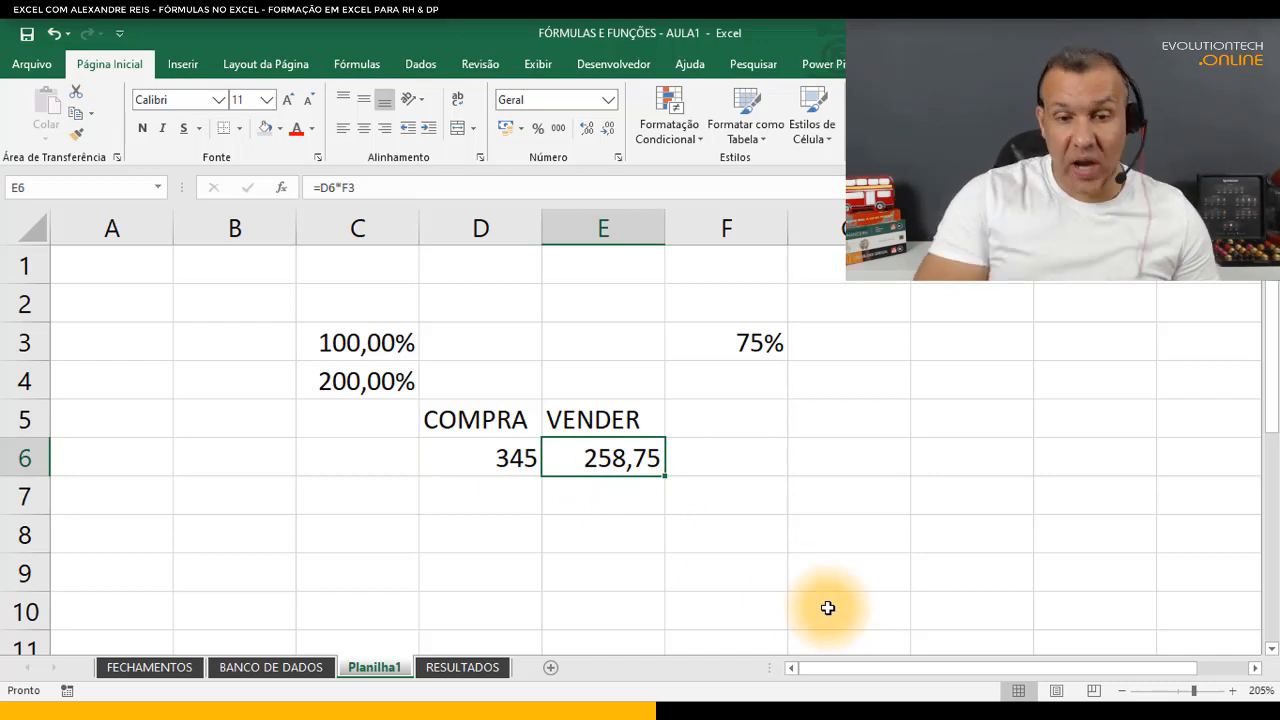
pyautogui.press('F2')
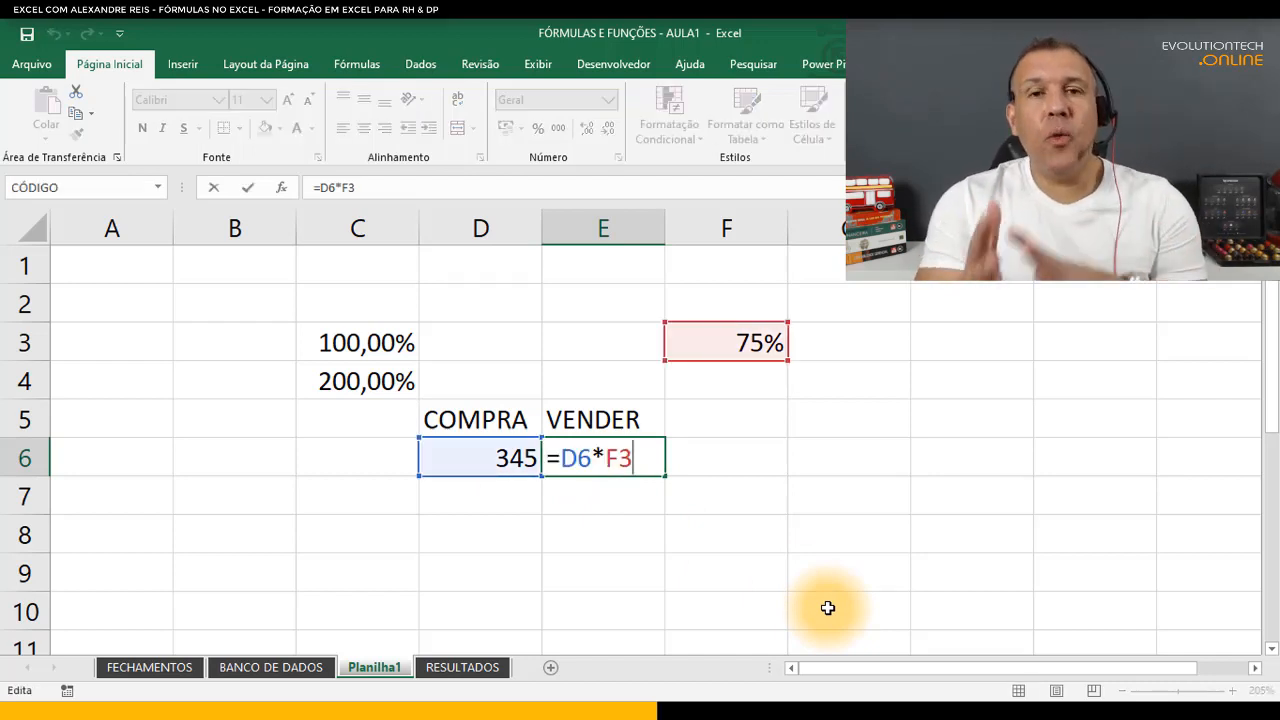
pyautogui.hotkey('ctrl', 'Return')
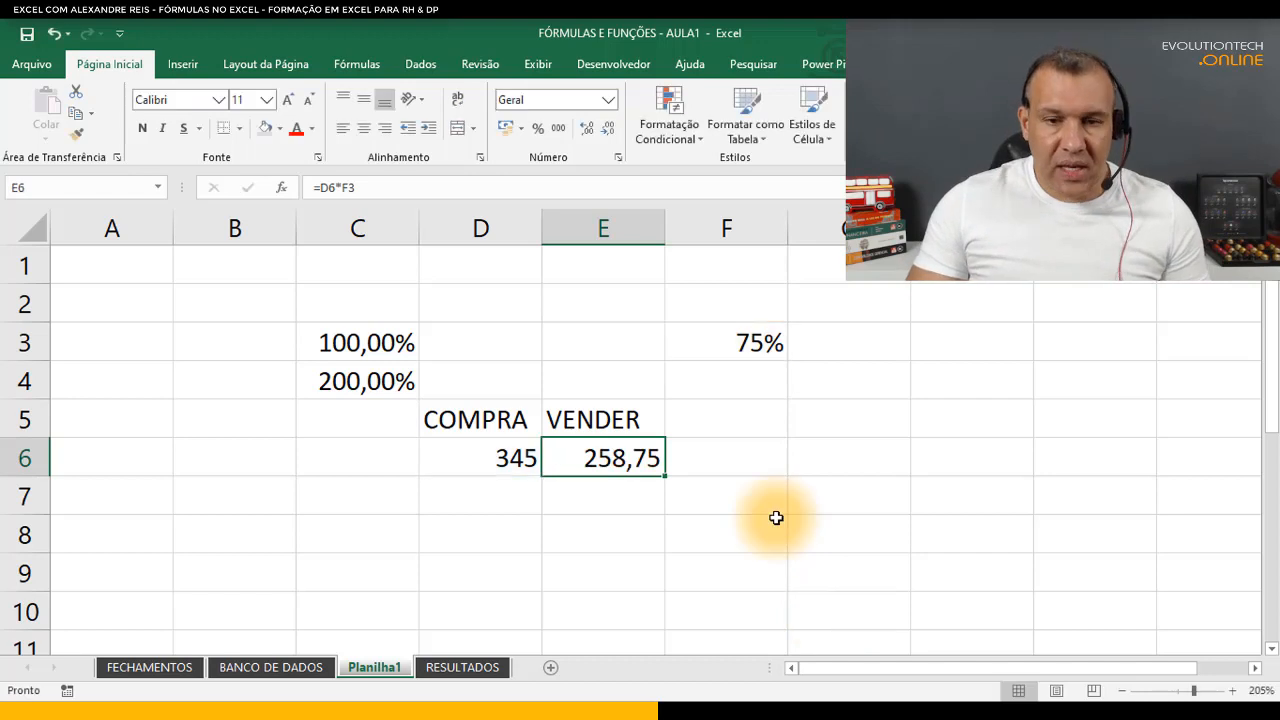
# - Set the margin in cell F3 to 175%
pyautogui.click(733, 345)
pyautogui.write('175')
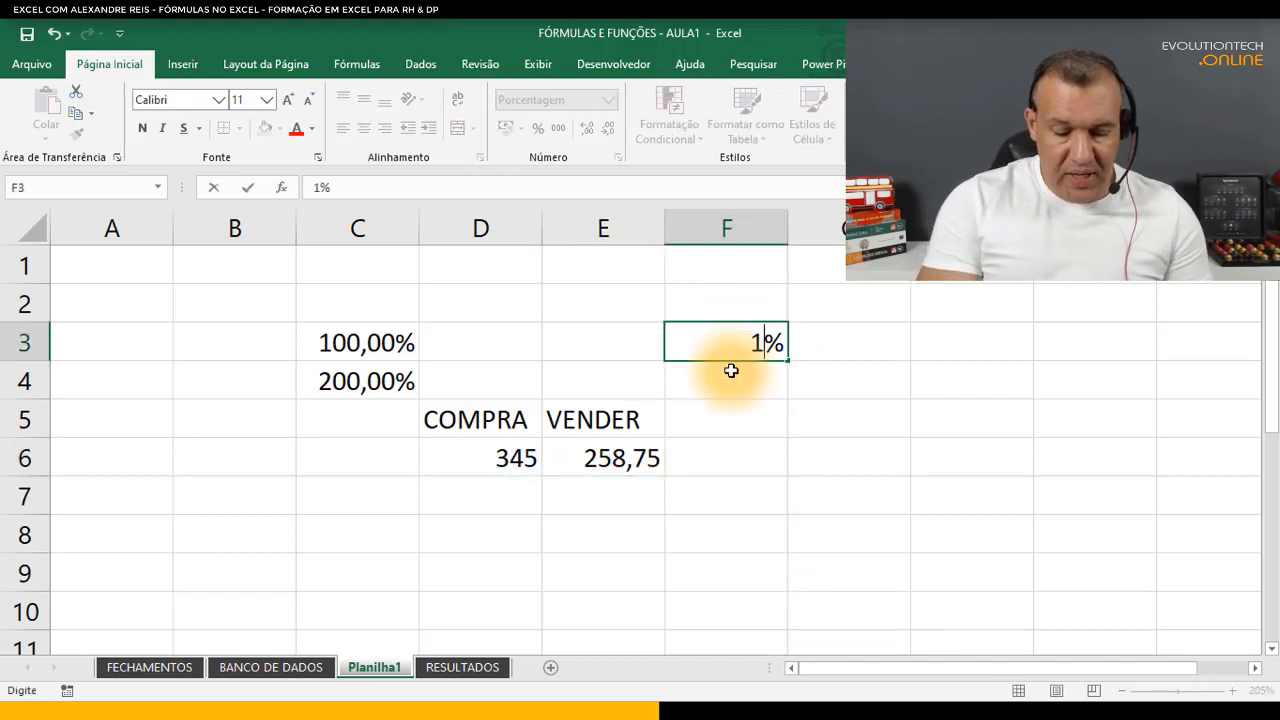
pyautogui.press('Return')
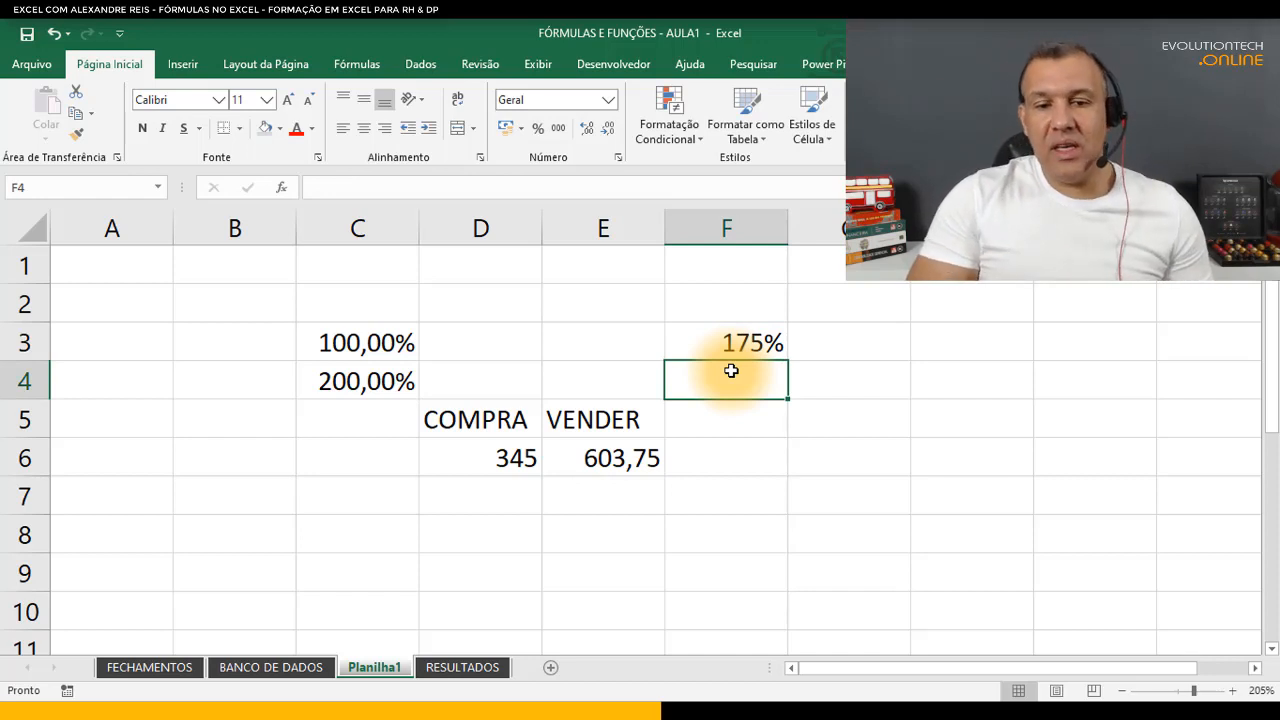
# - Set the margin in cell F3 to 75%
pyautogui.click(514, 457)
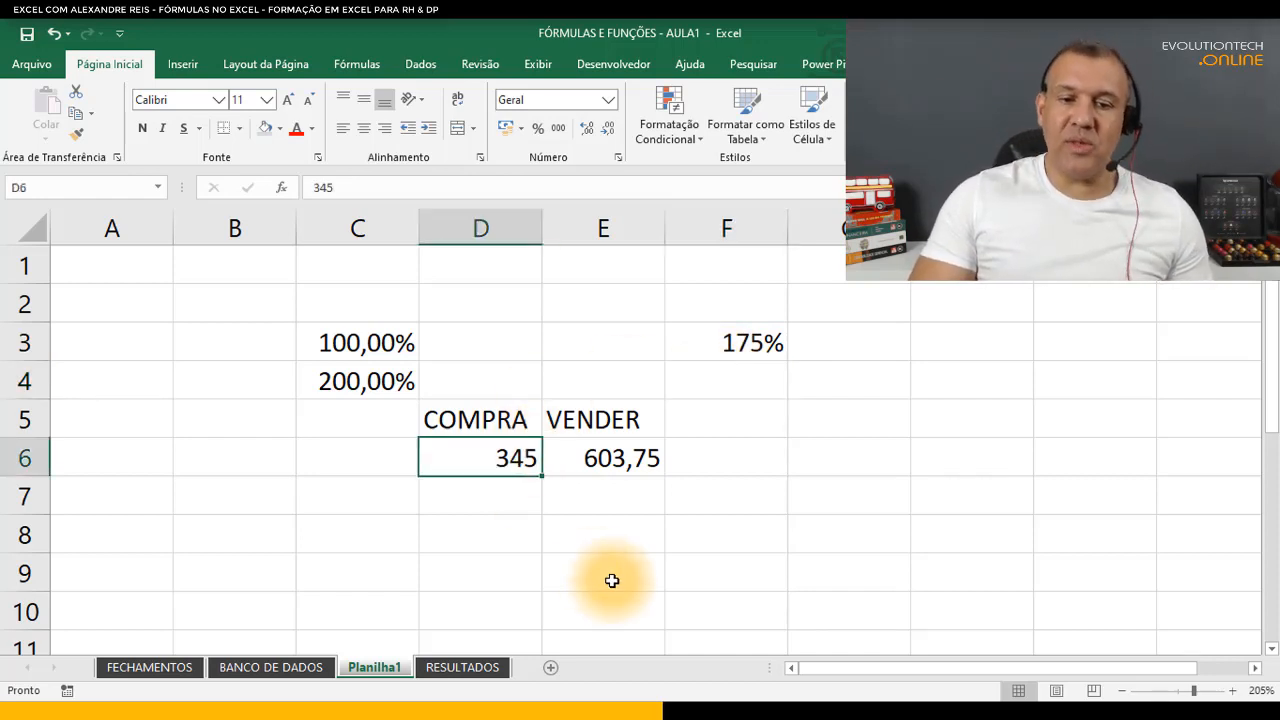
pyautogui.click(609, 455)
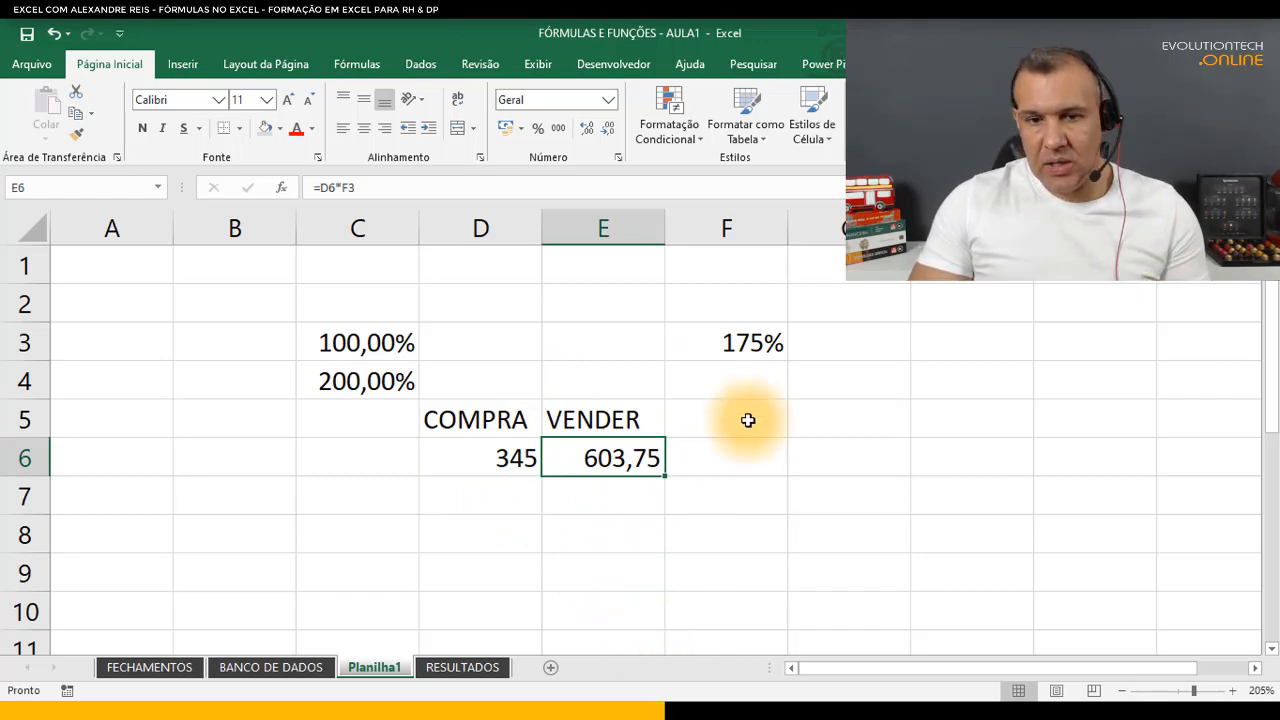
pyautogui.click(727, 345)
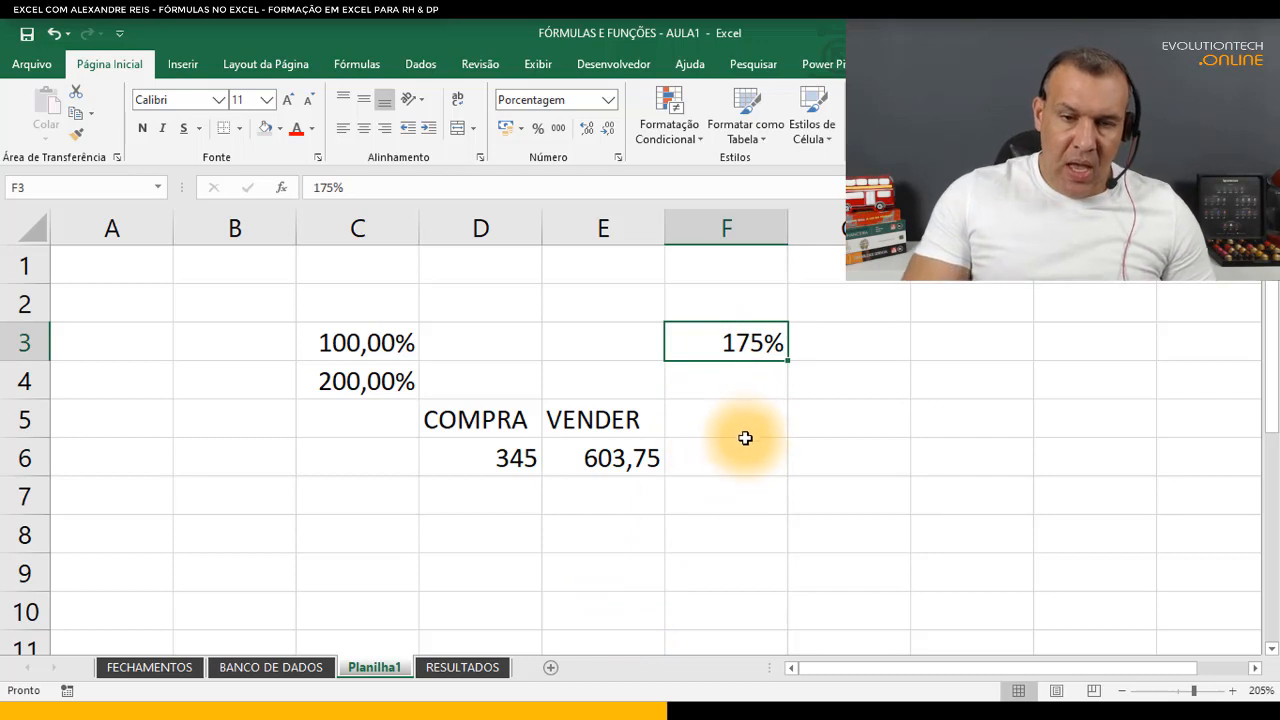
pyautogui.doubleClick(728, 342)
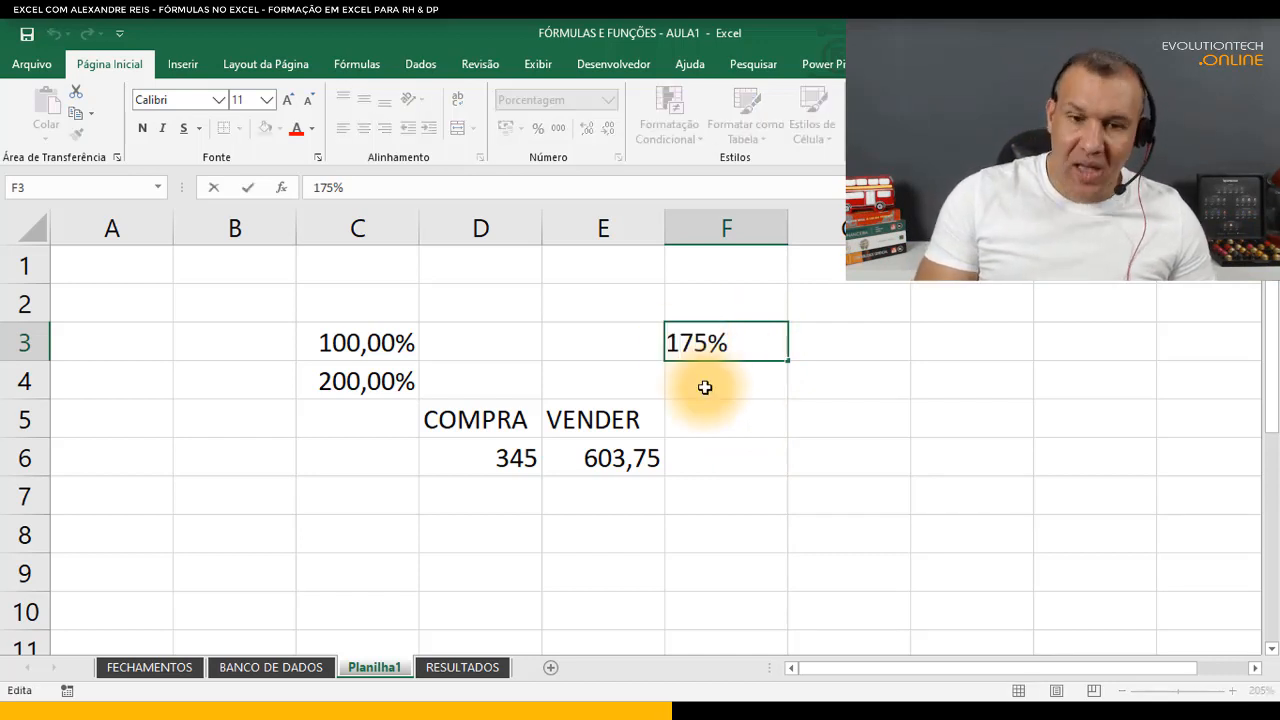
pyautogui.press('BackSpace')
pyautogui.press('Return')
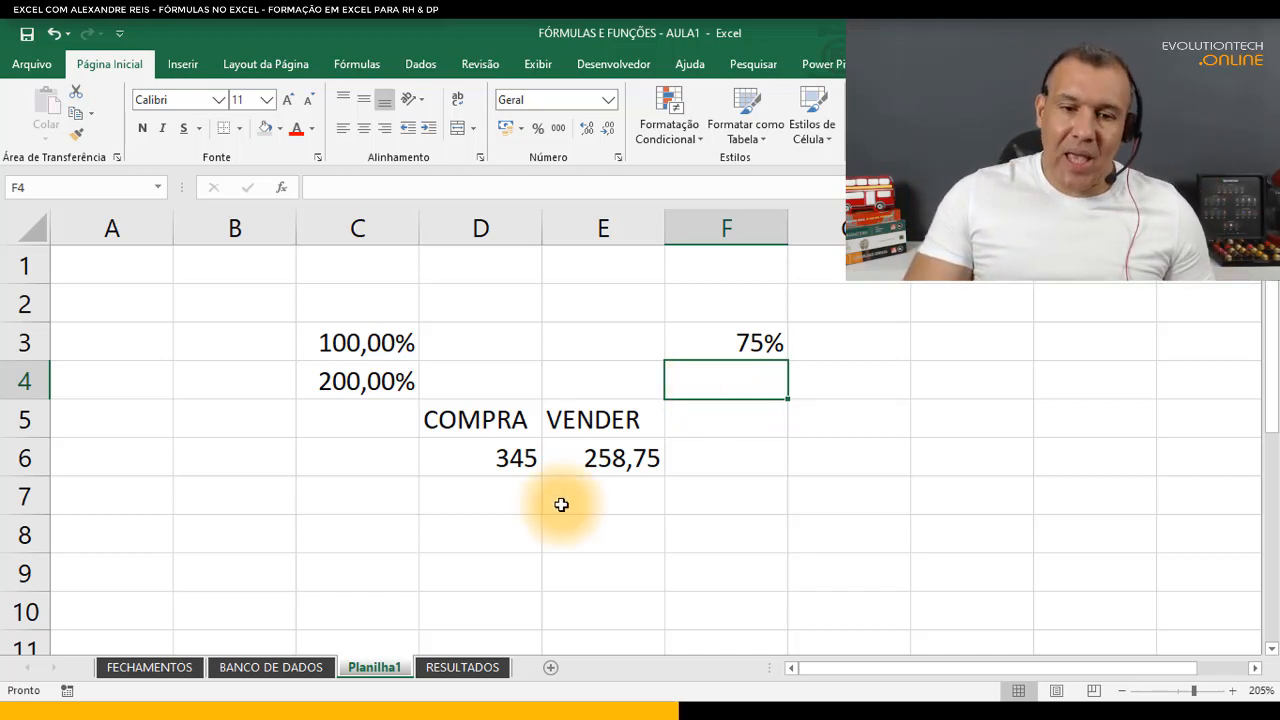
# - Change the VENDER formula in cell E6 to =D6*(1-F3) to subtract the margin percentage from the purchase value
pyautogui.click(603, 463)
pyautogui.doubleClick(603, 463)
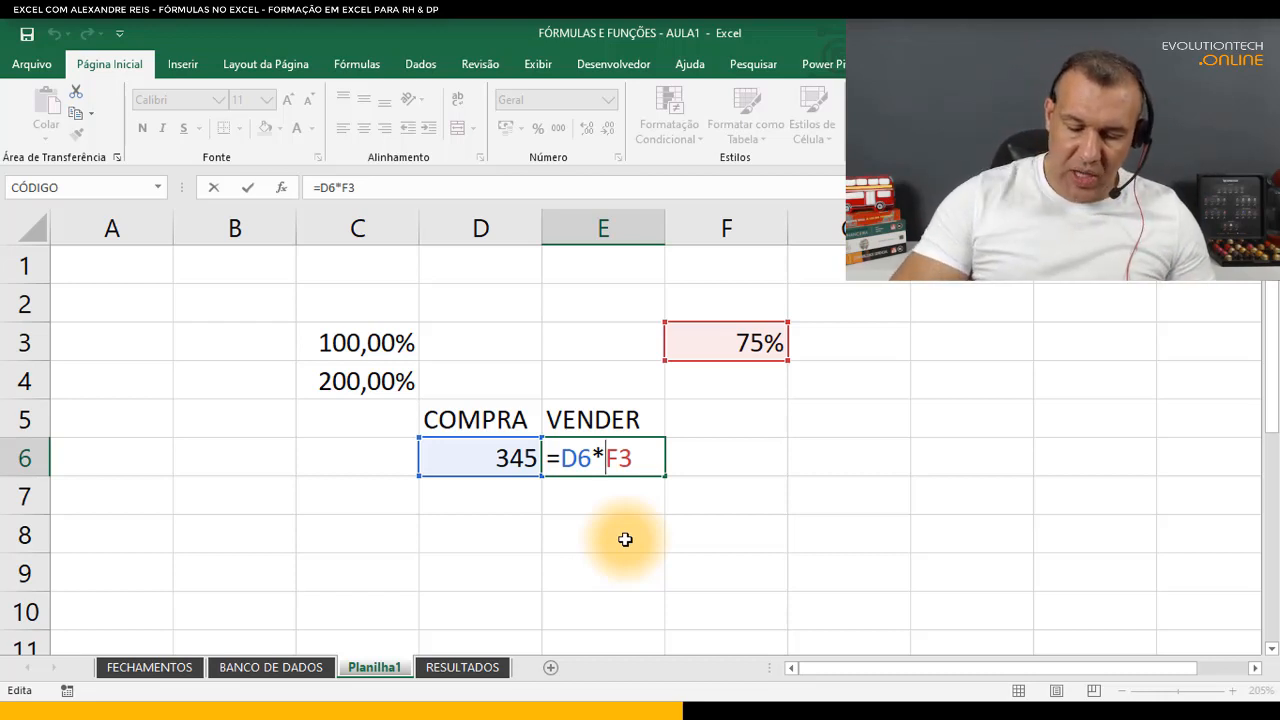
pyautogui.write('(')
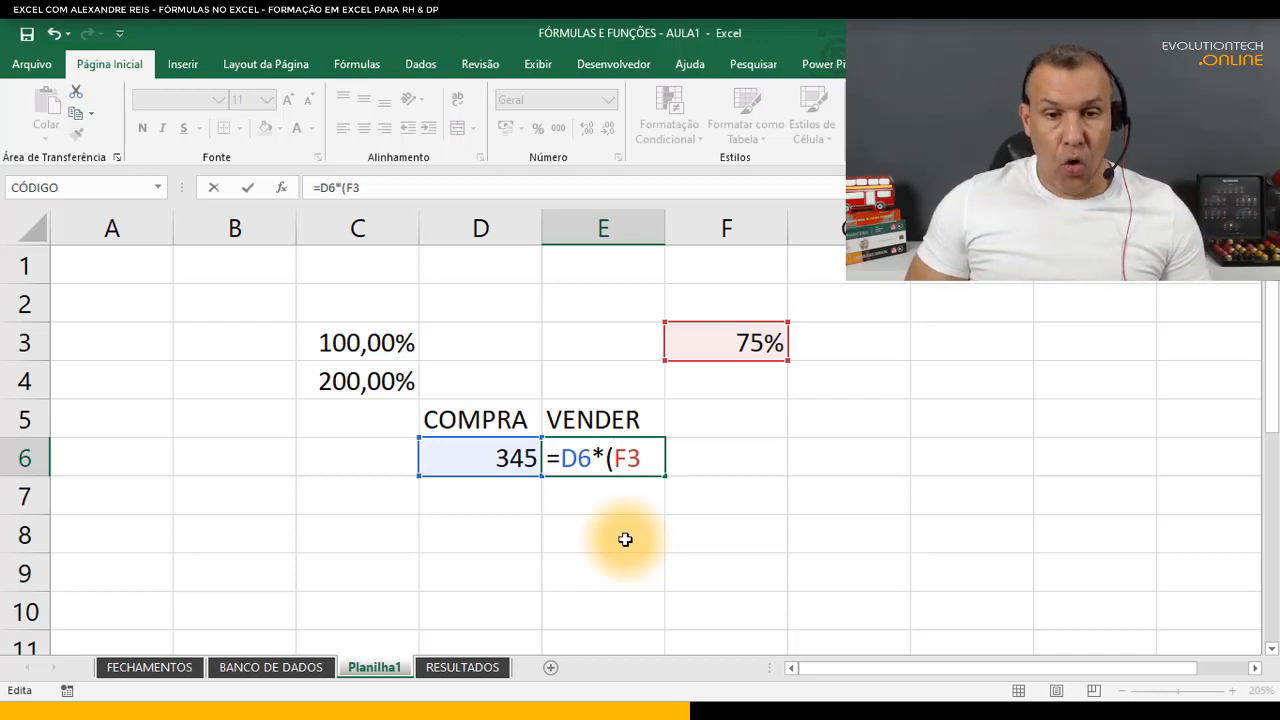
pyautogui.write('1')
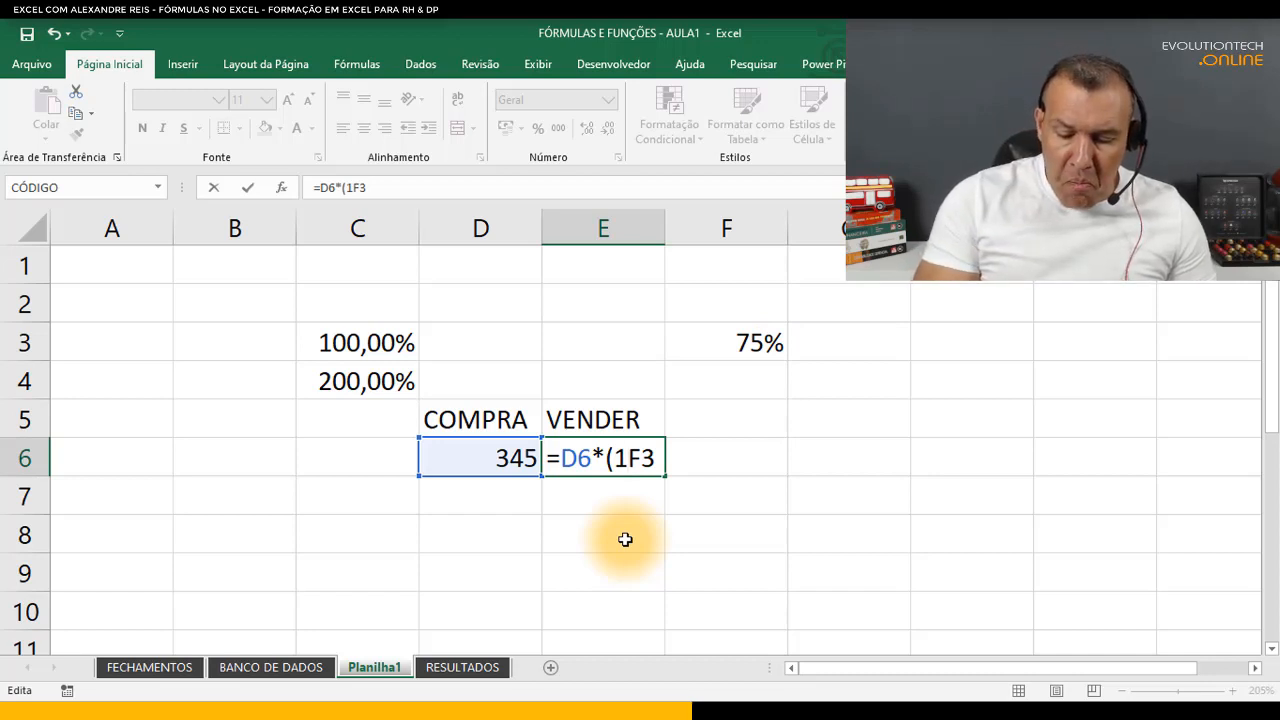
pyautogui.write('-F3')
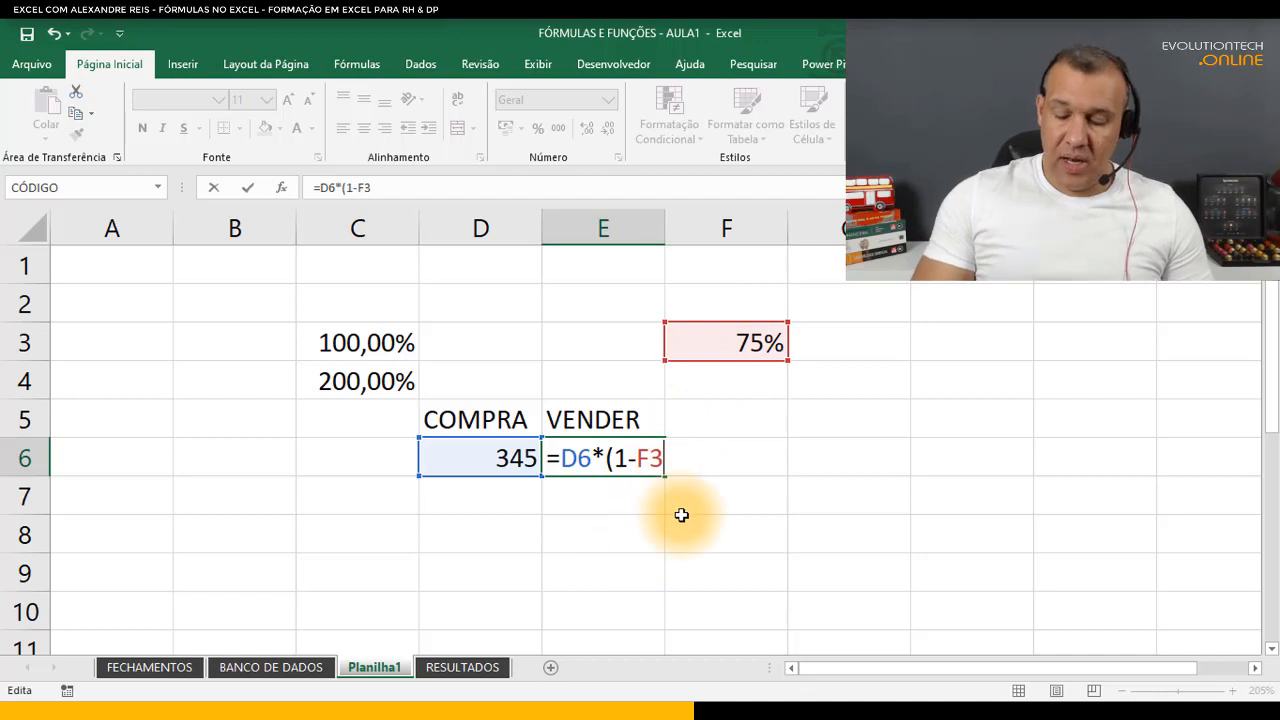
pyautogui.write(')')
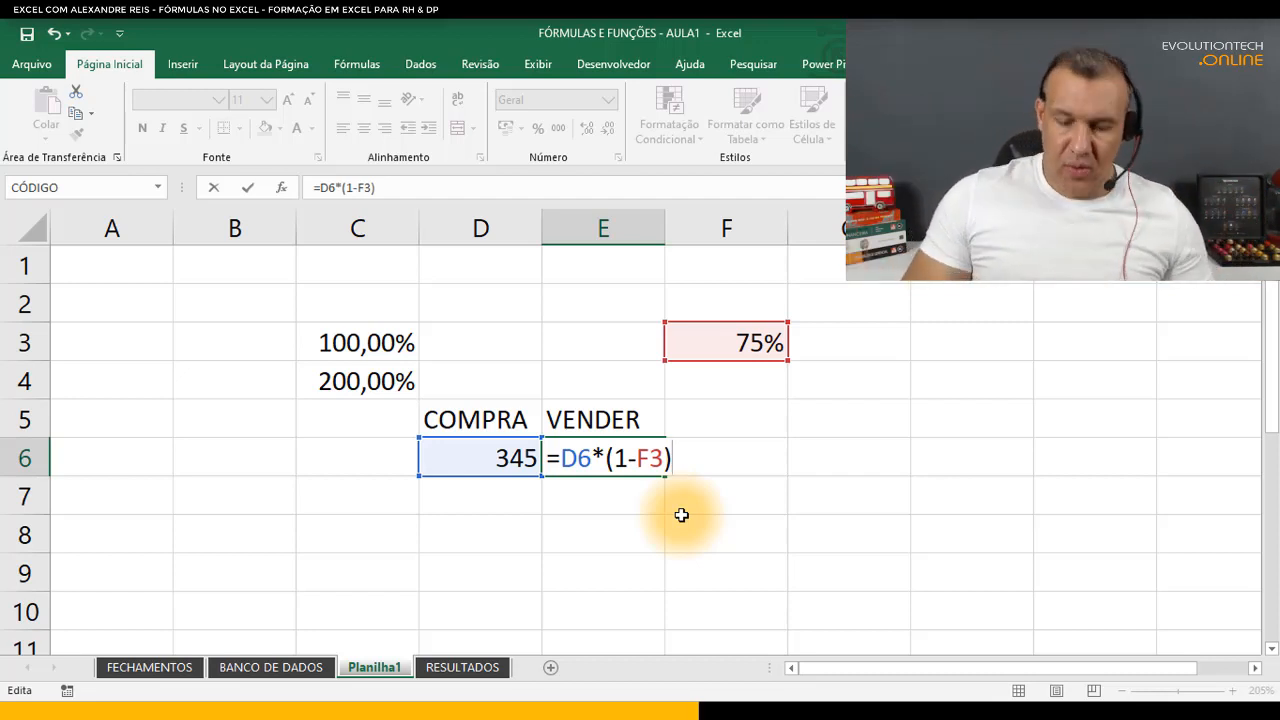
pyautogui.press('Return')
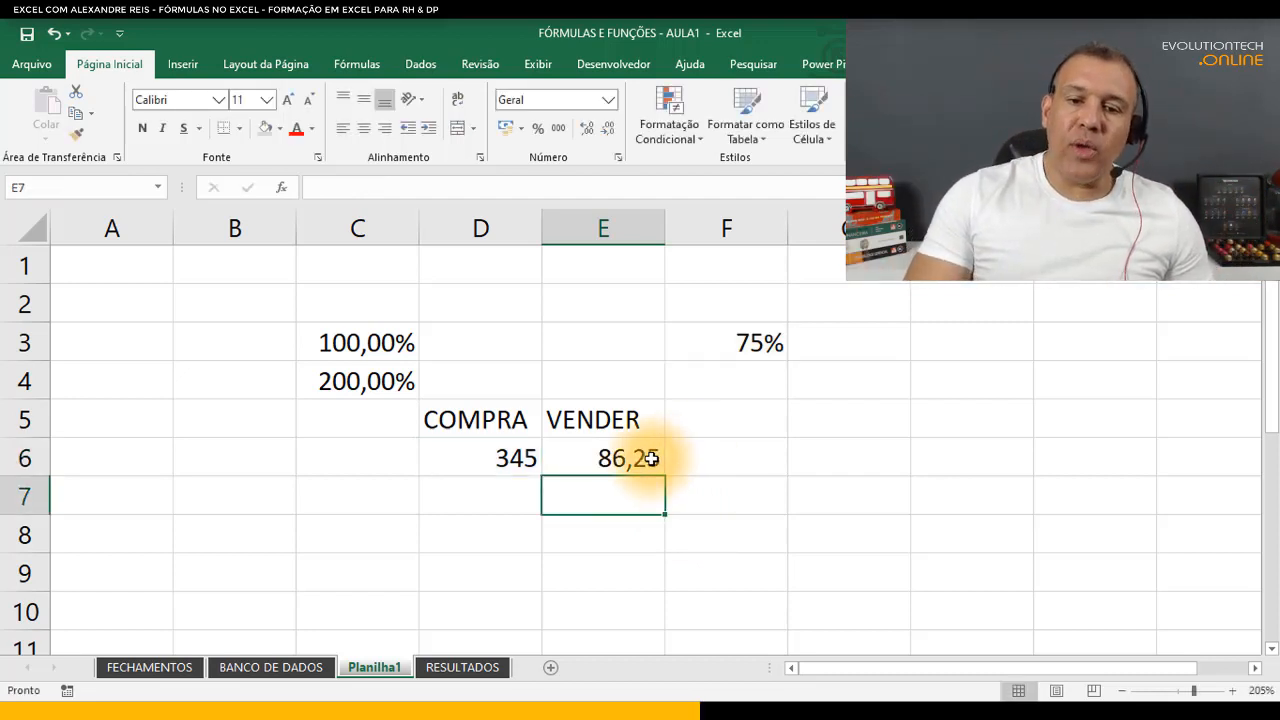
# - Change the VENDER formula in cell E6 to =D6*(1+F3) and review its cell references
pyautogui.press('Up')
pyautogui.click(518, 465)
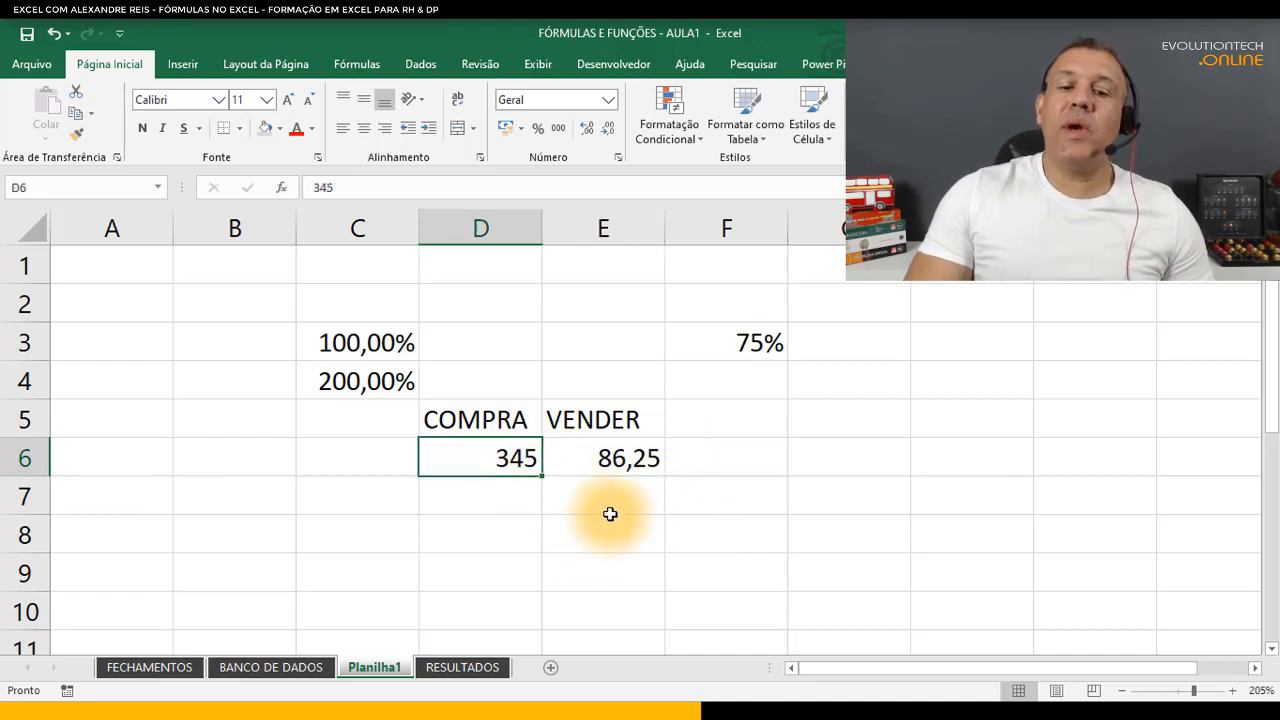
pyautogui.click(638, 458)
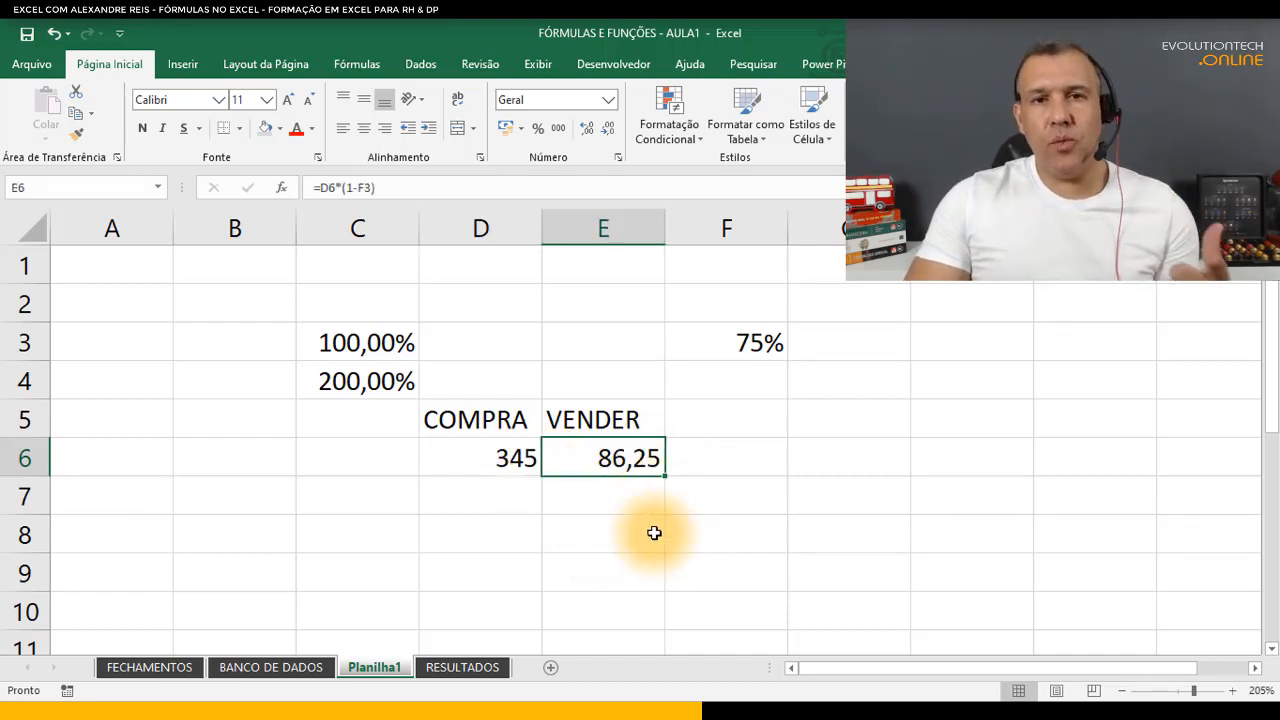
pyautogui.doubleClick(592, 452)
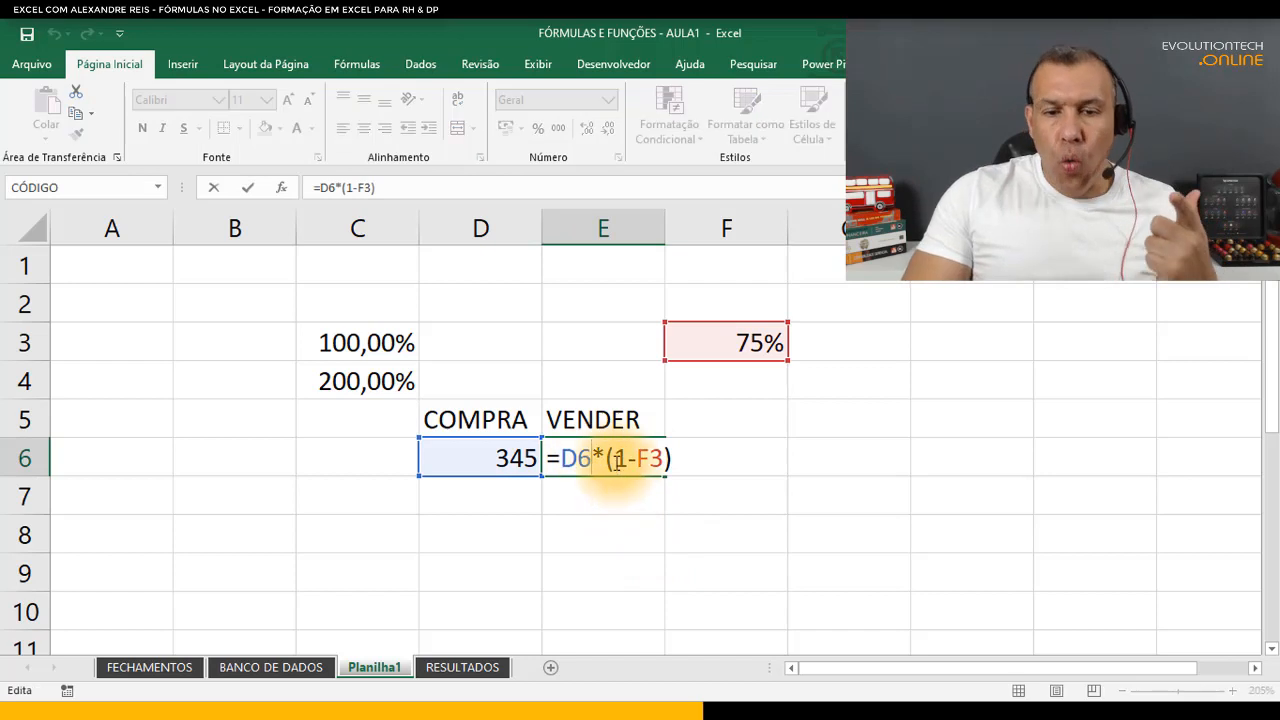
pyautogui.moveTo(614, 458); pyautogui.dragTo(655, 462)
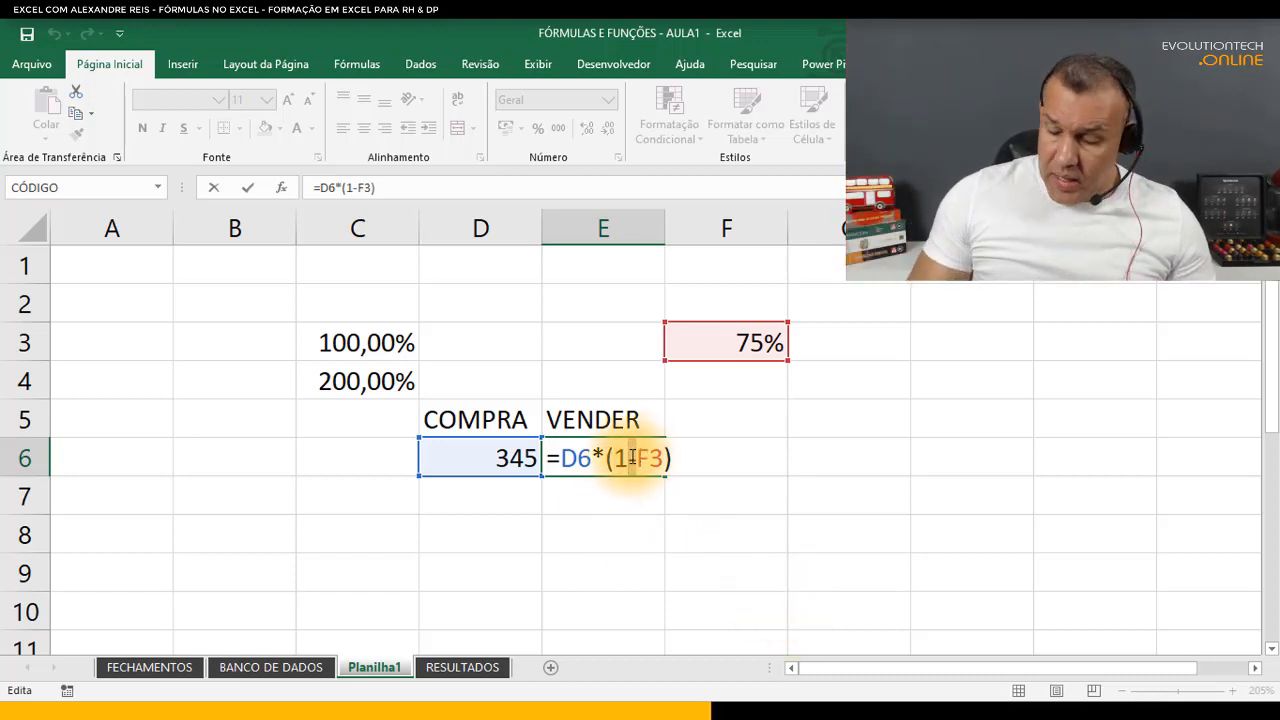
pyautogui.press('BackSpace')
pyautogui.write('+')
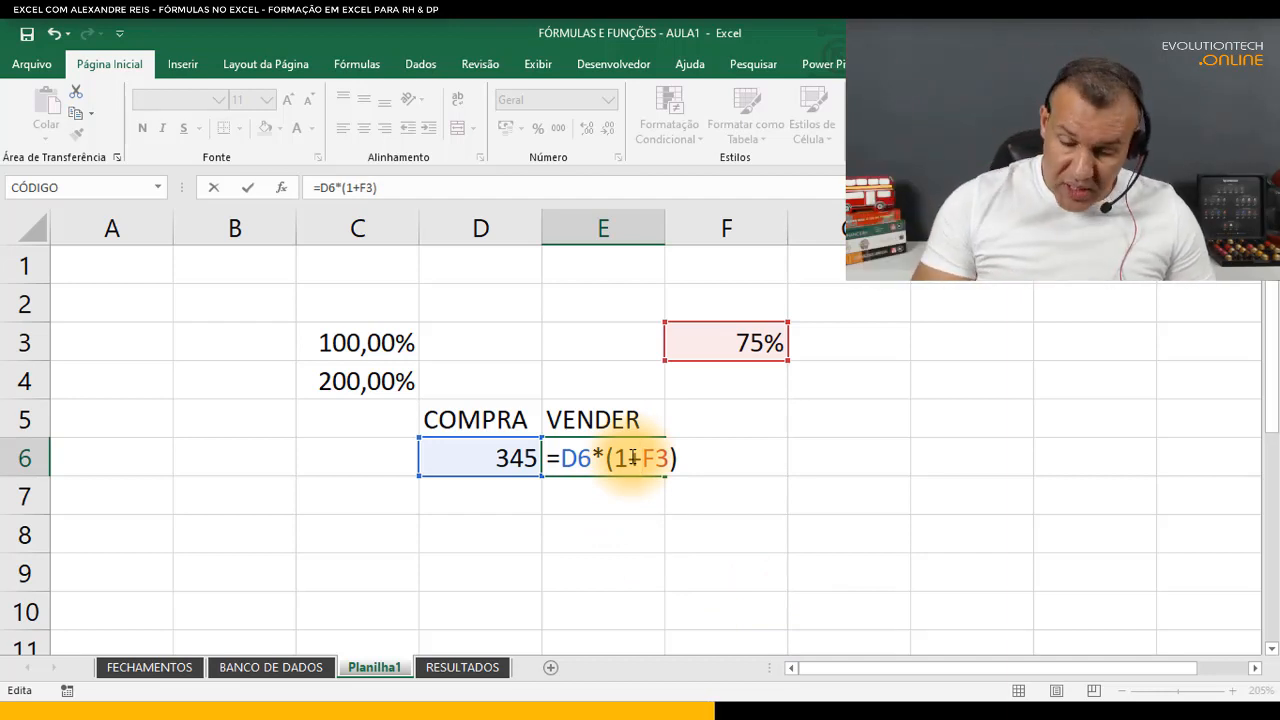
pyautogui.press('Return')
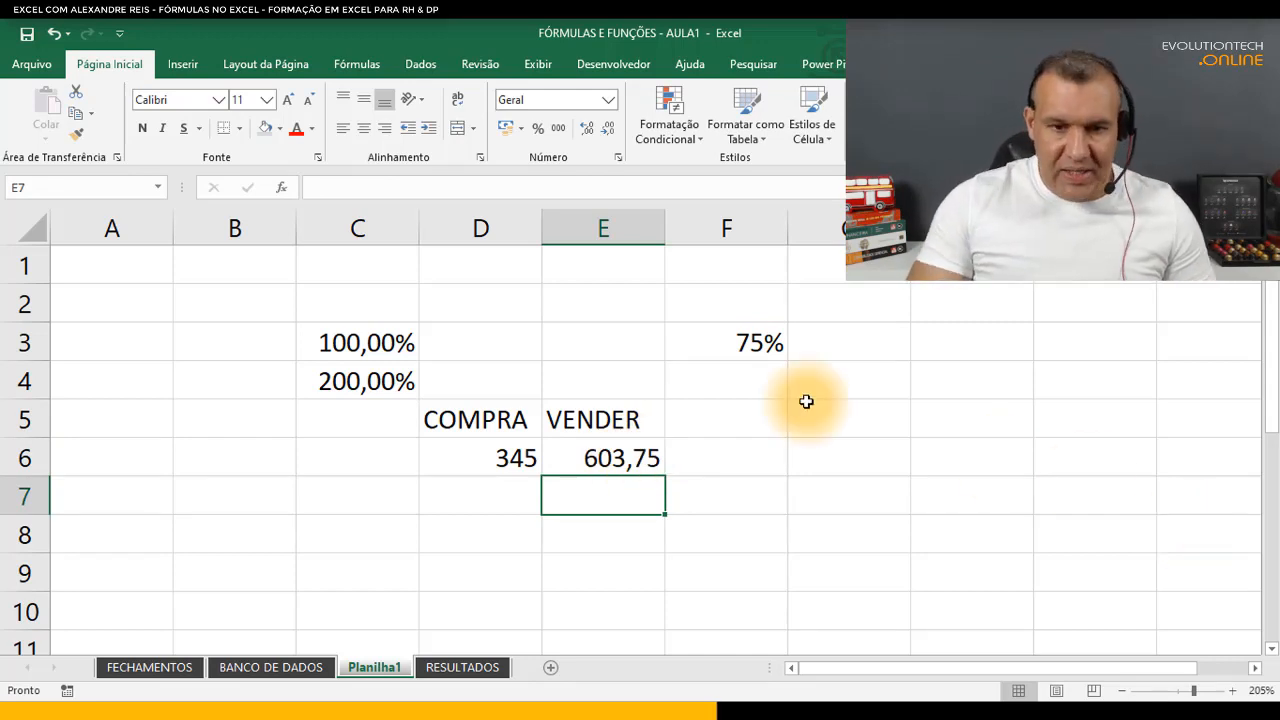
pyautogui.click(650, 458)
pyautogui.doubleClick(655, 458)
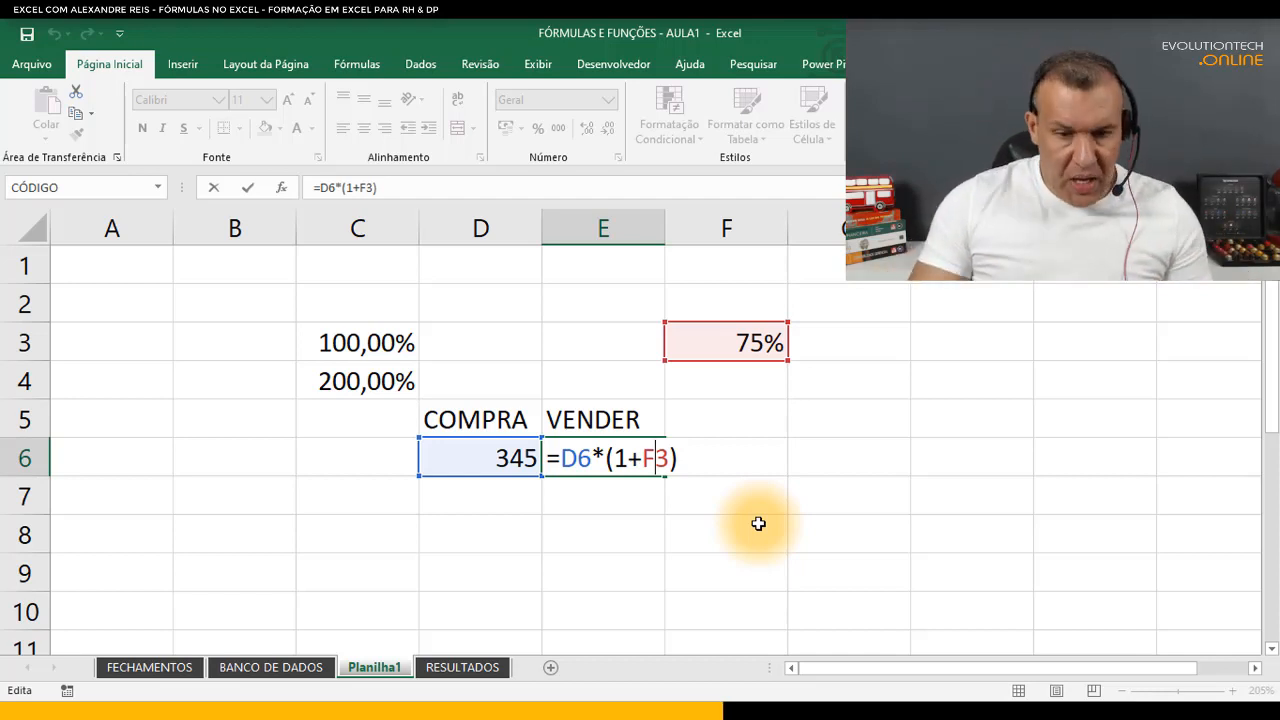
pyautogui.hotkey('ctrl', 'Return')
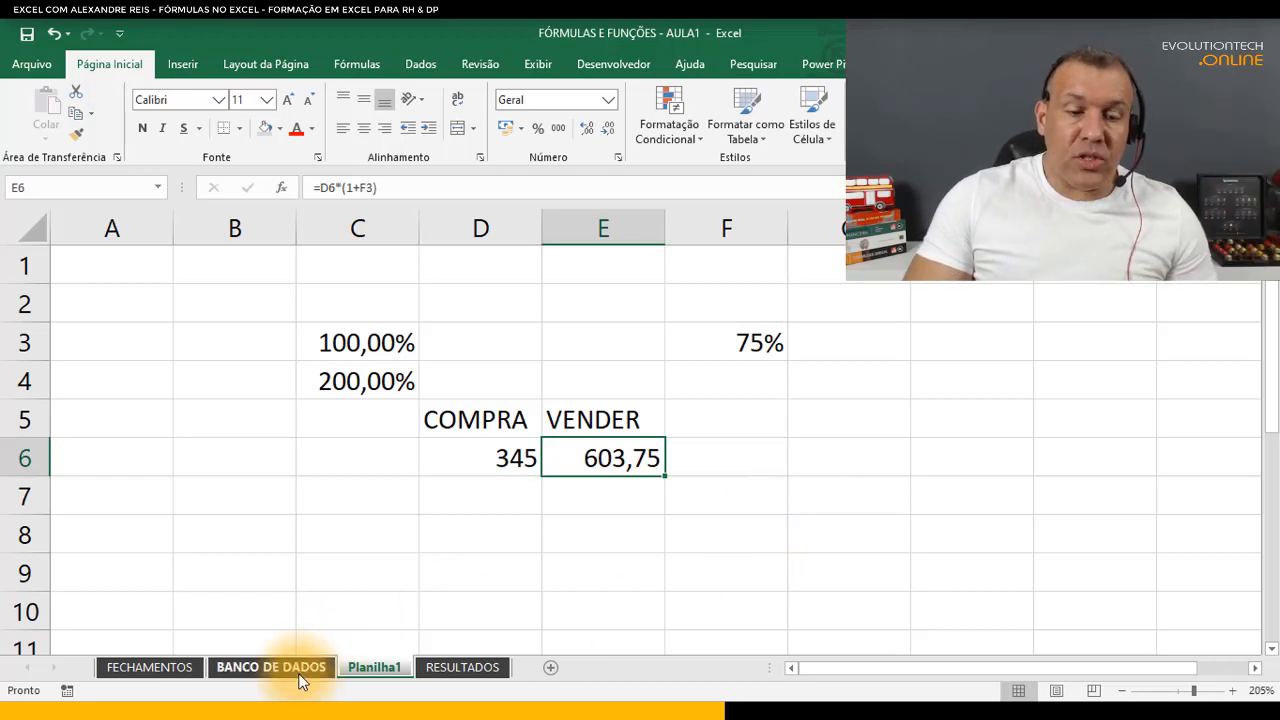
# - Switch to the BANCO DE DADOS sheet and select cell J5, the first row of TOTAL SEM DESCONTO
pyautogui.click(271, 667)
pyautogui.click(706, 404)
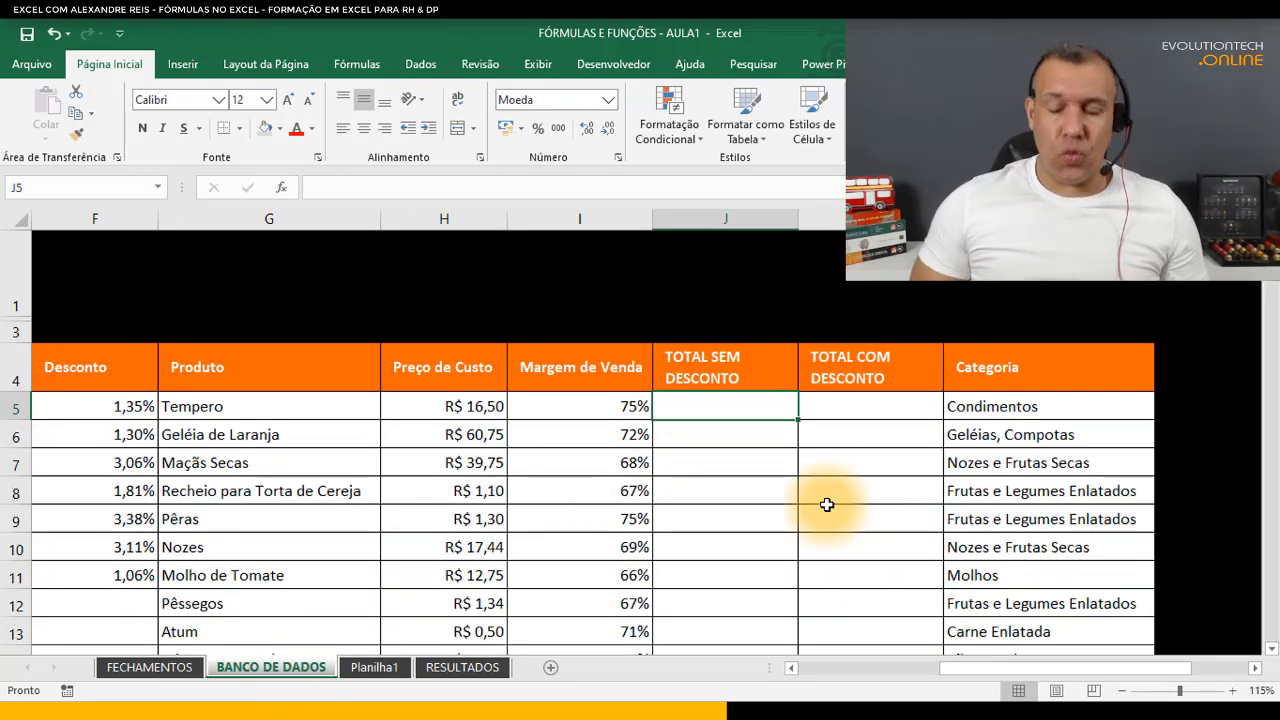
pyautogui.write('=')
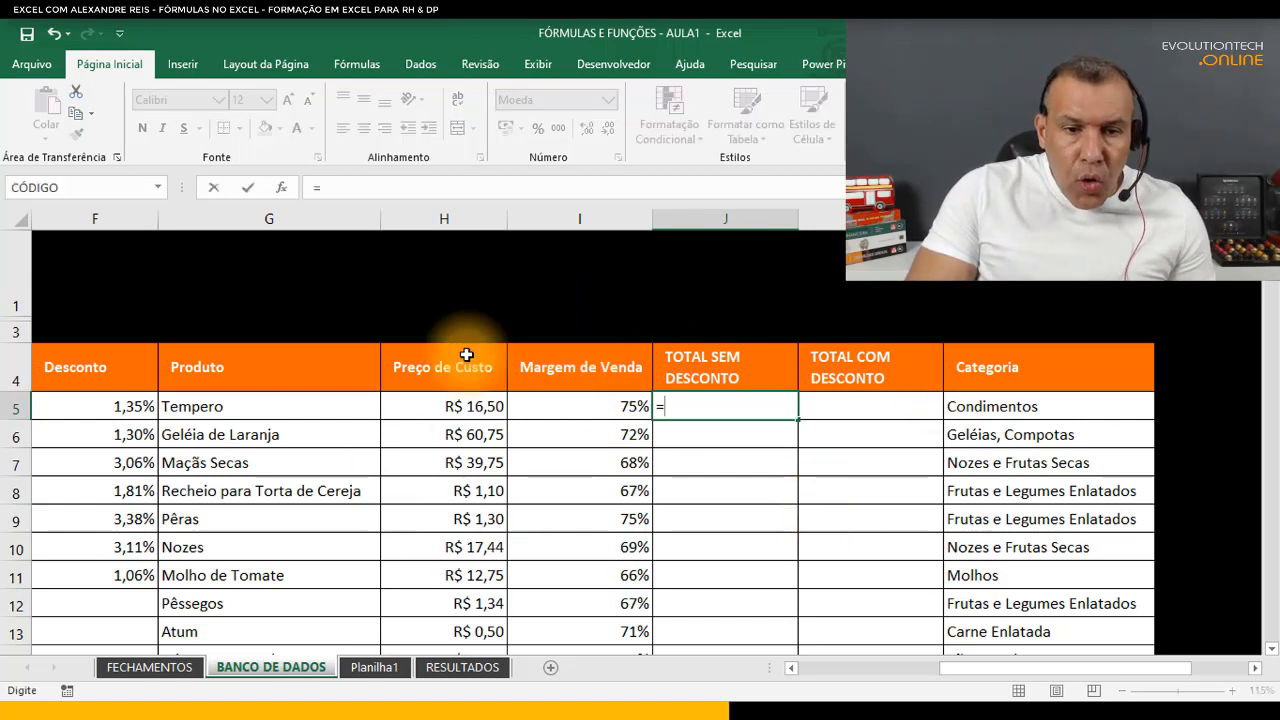
pyautogui.click(480, 405)
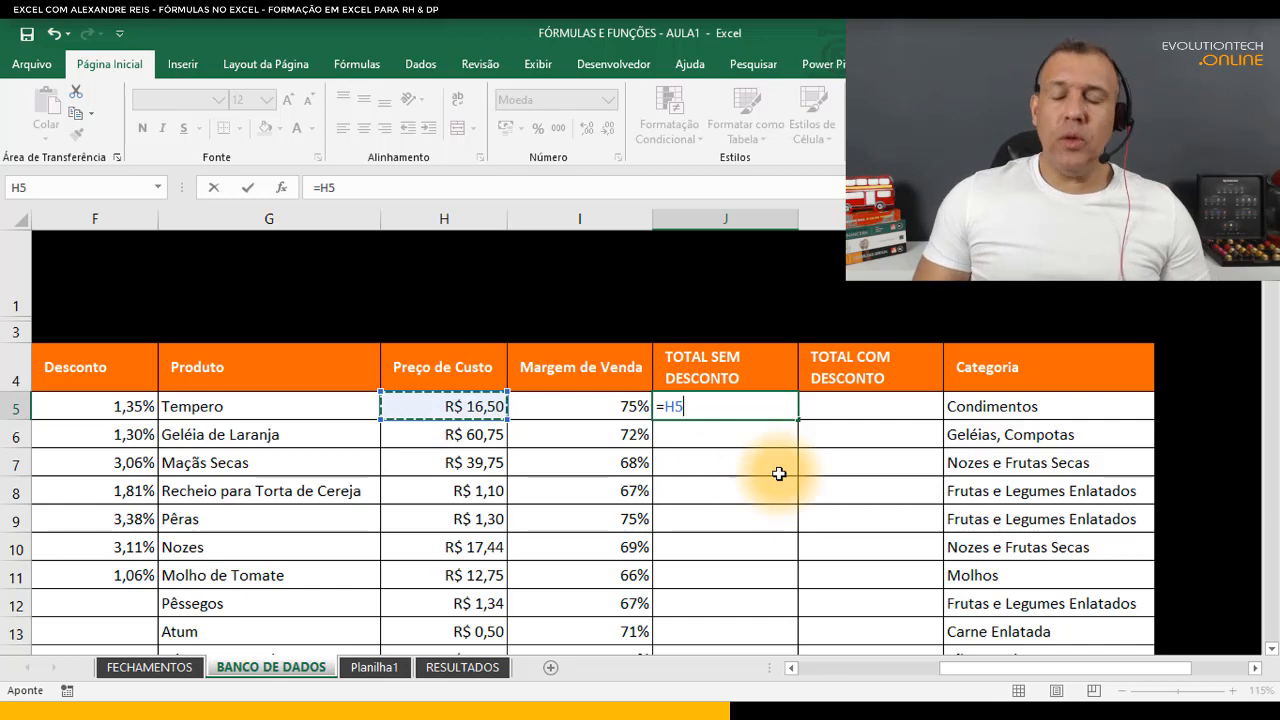
pyautogui.write('*')
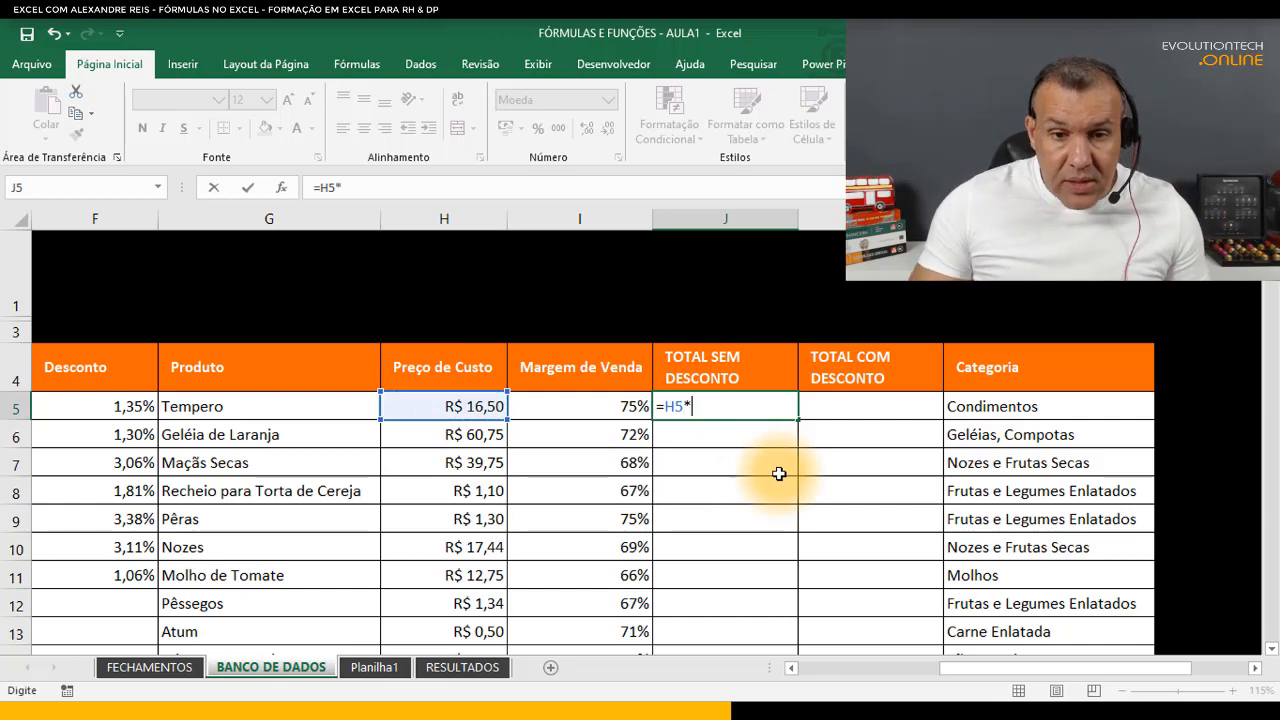
pyautogui.press('Escape')
# - Enter the formula =H5*I5 in cell J5 to multiply the cost price by the sales margin
pyautogui.scroll(4, 766, 509)
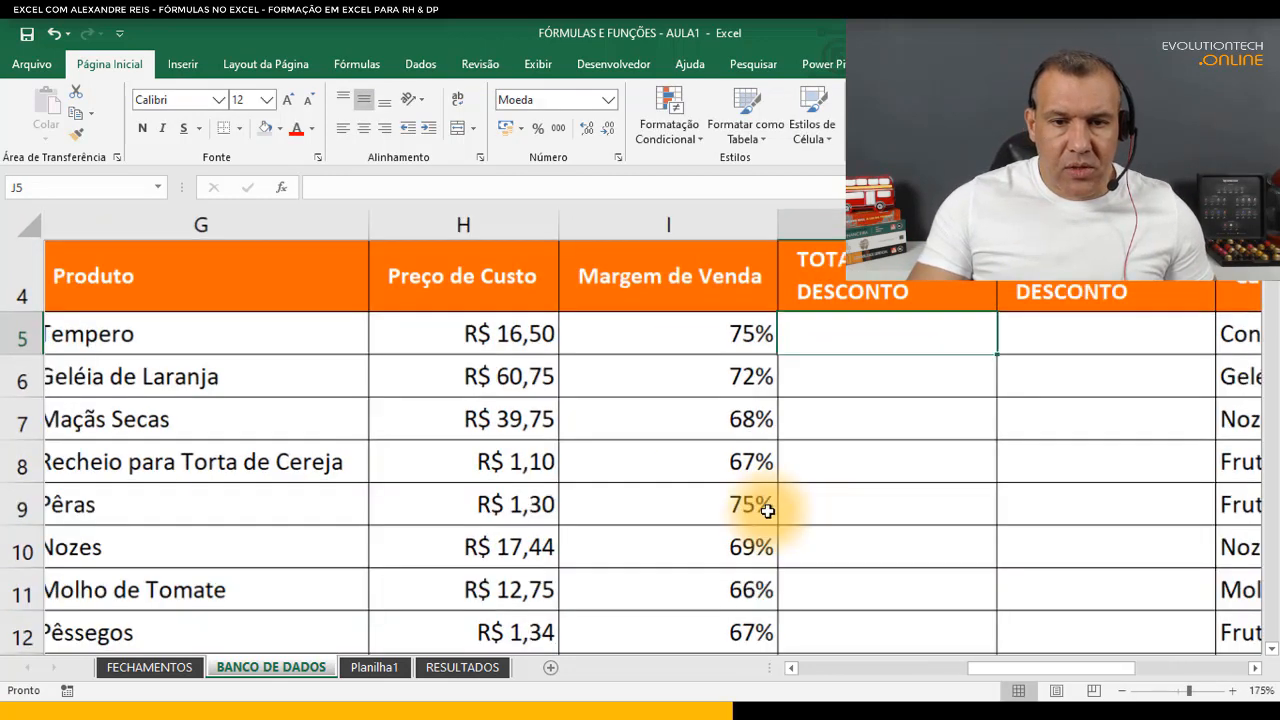
pyautogui.scroll(1, 870, 400)
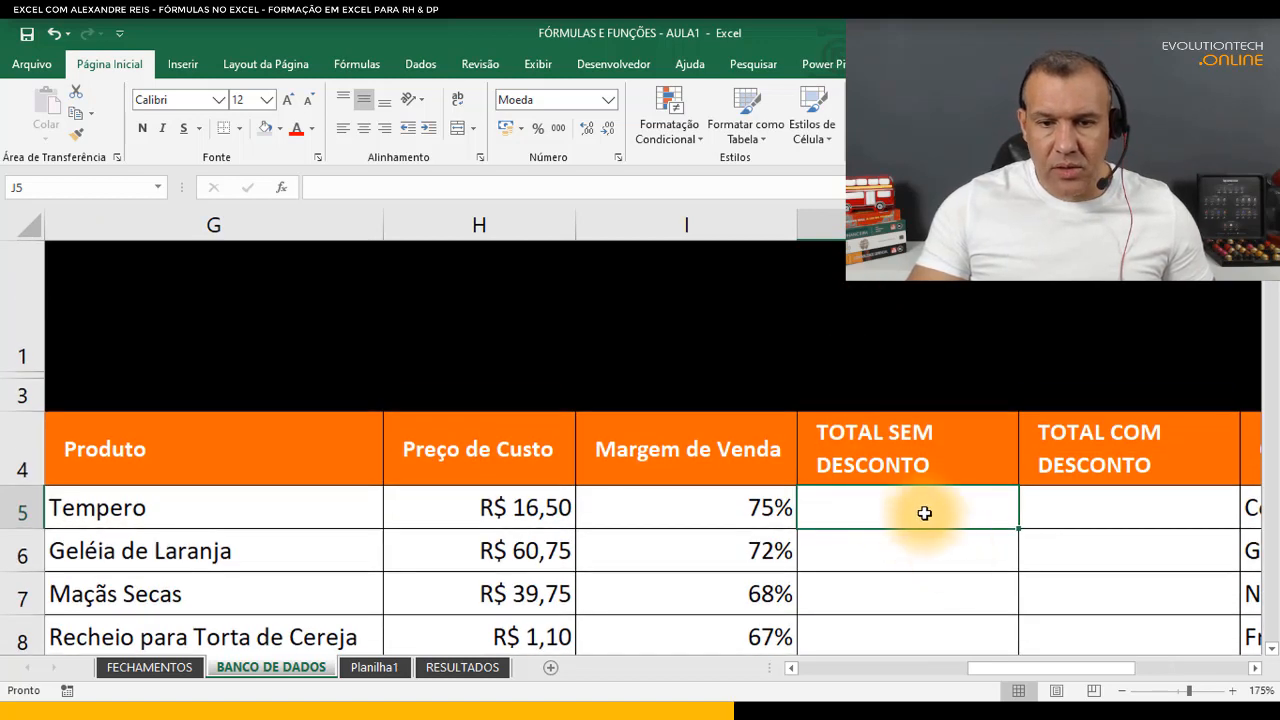
pyautogui.write('=')
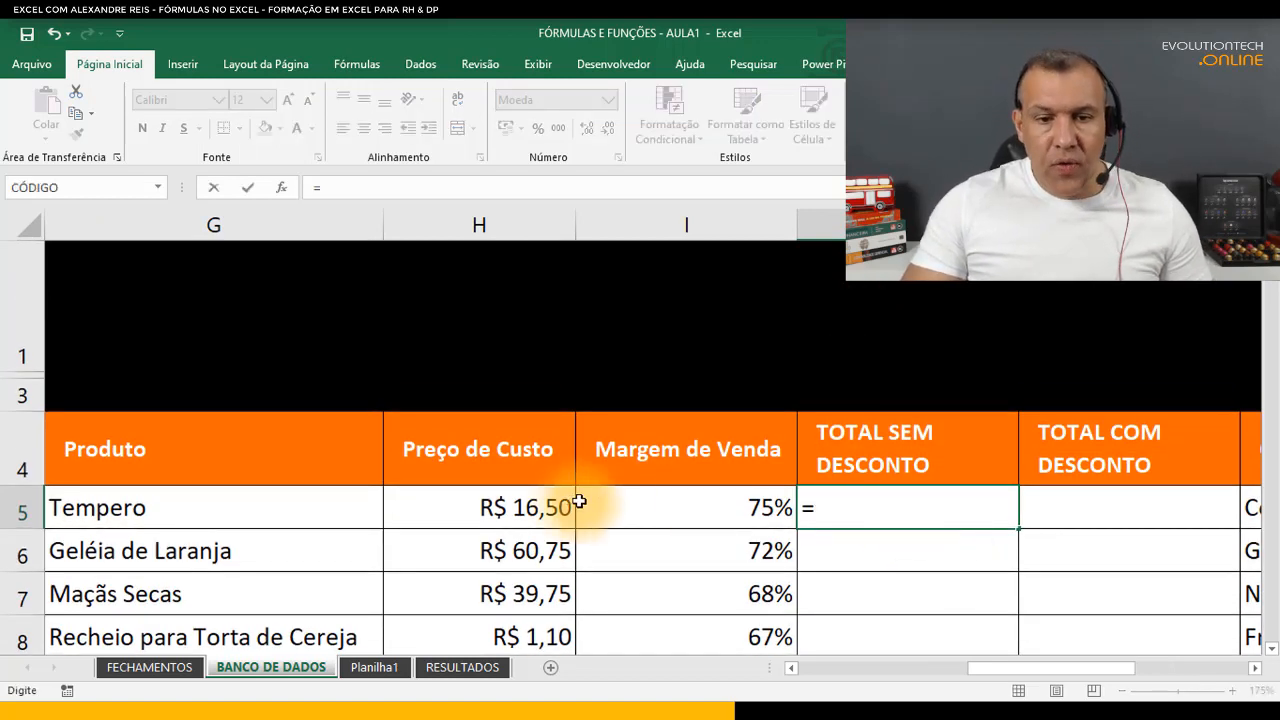
pyautogui.click(537, 505)
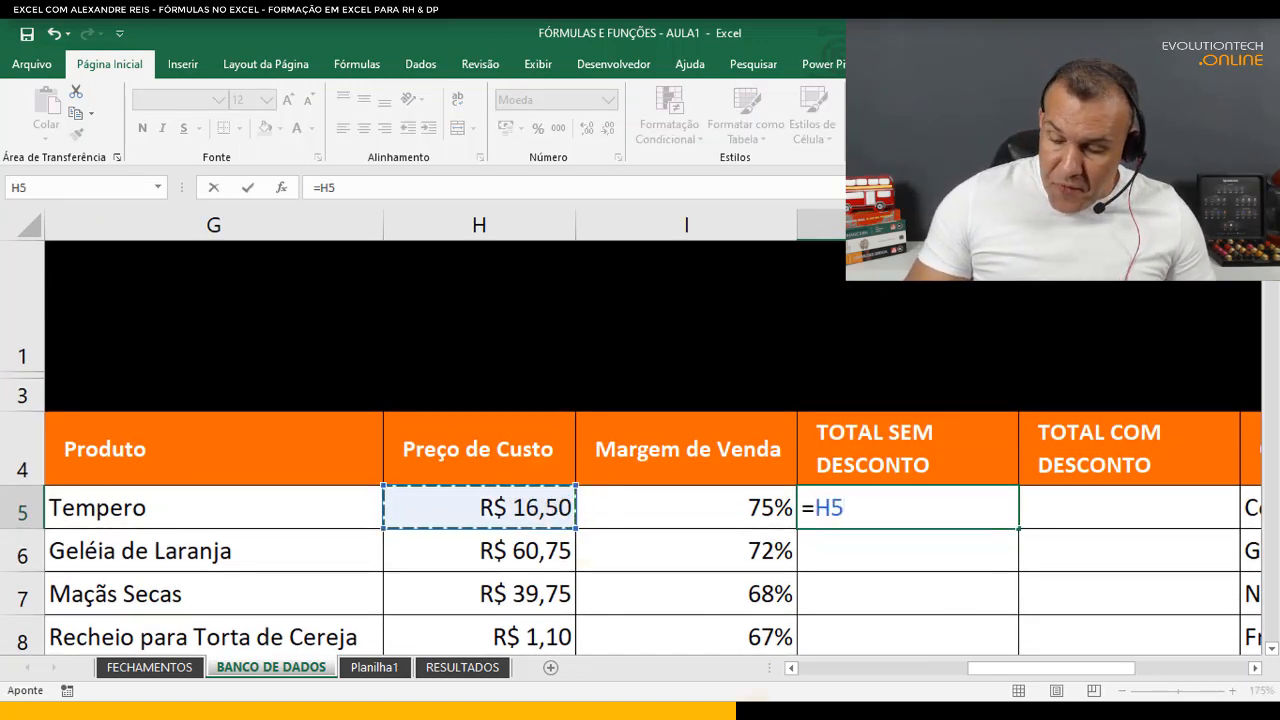
pyautogui.write('*')
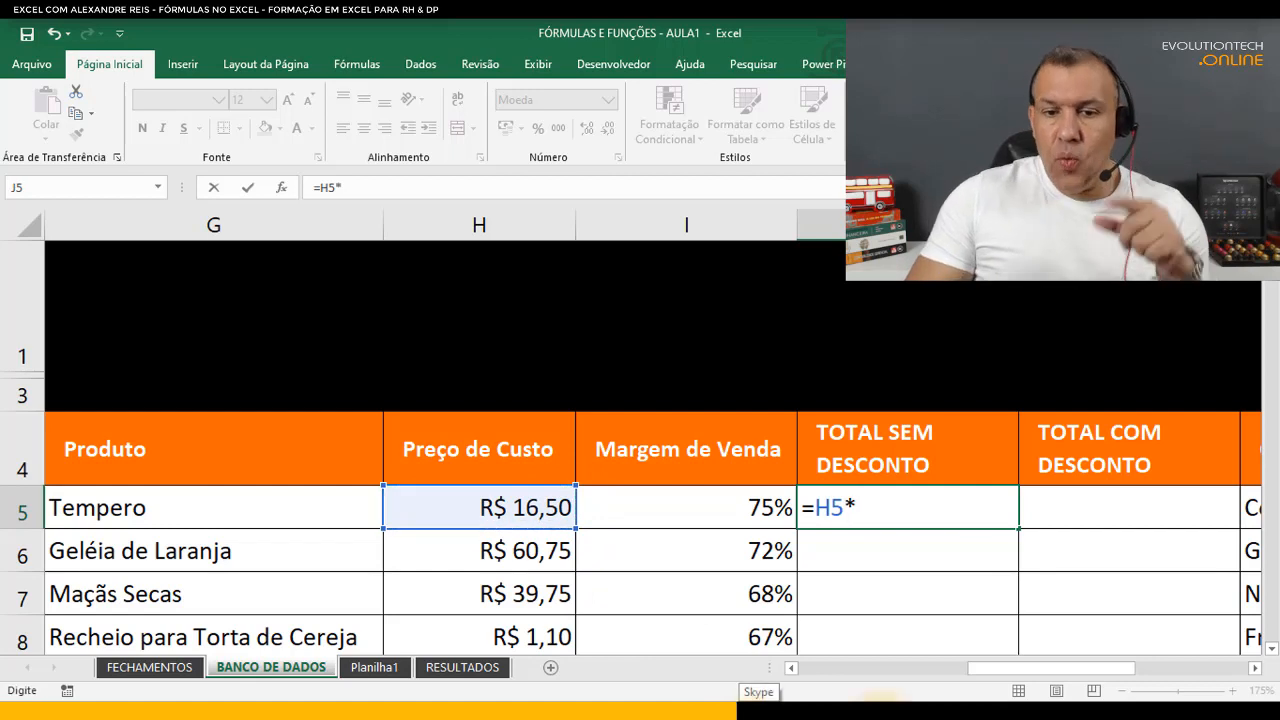
pyautogui.click(737, 508)
pyautogui.press('Return')
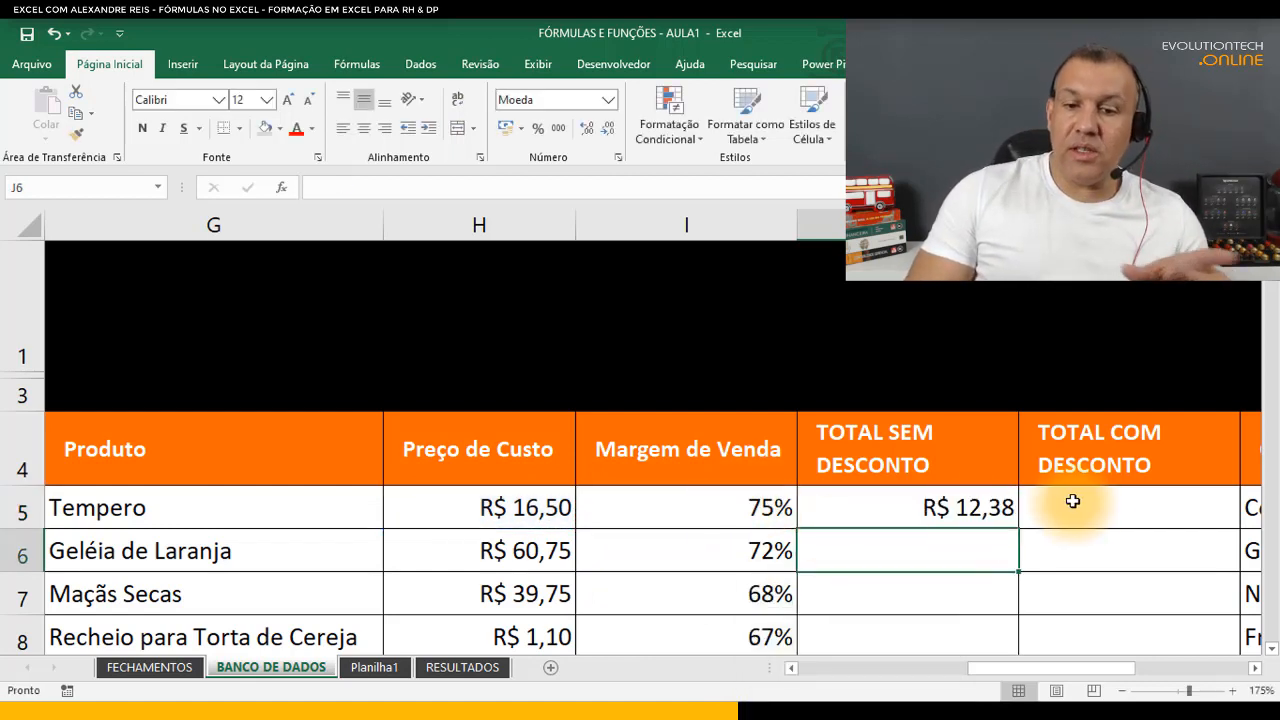
# - Change the TOTAL SEM DESCONTO formula in J5 to =H5*(1+I5) to add the sales margin to the cost price
pyautogui.doubleClick(937, 505)
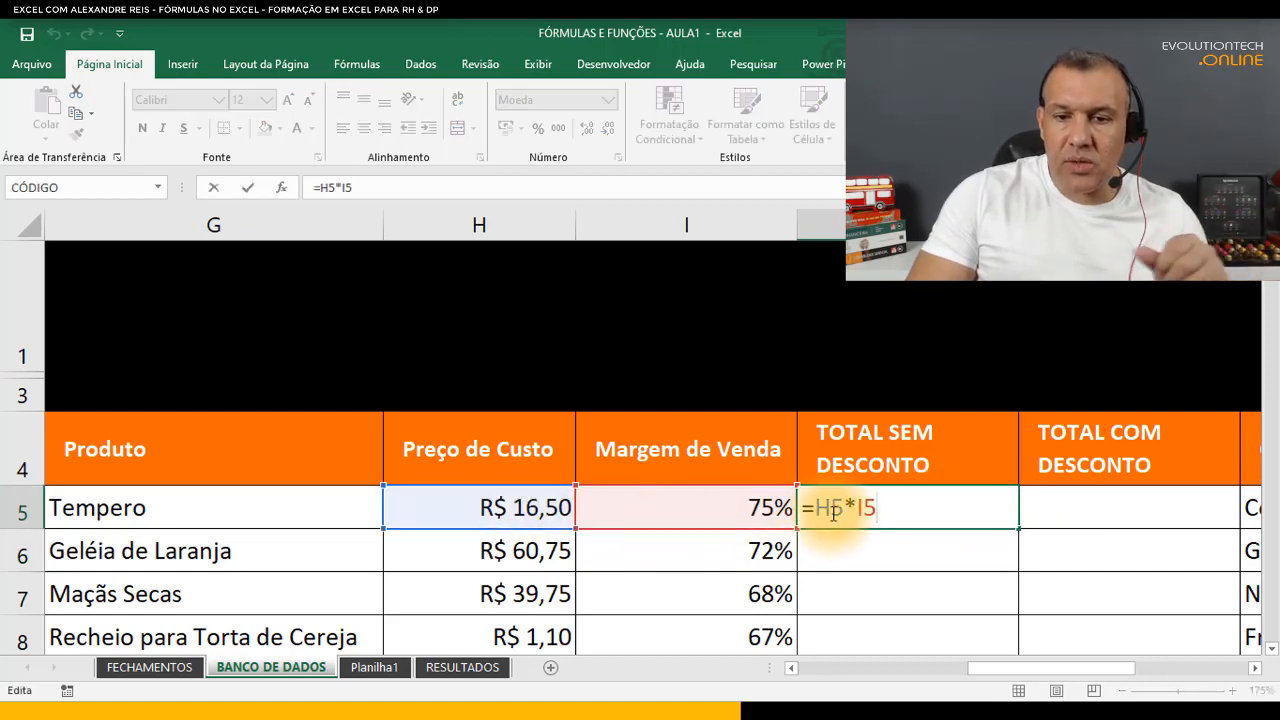
pyautogui.press('Left')
pyautogui.press('Left')
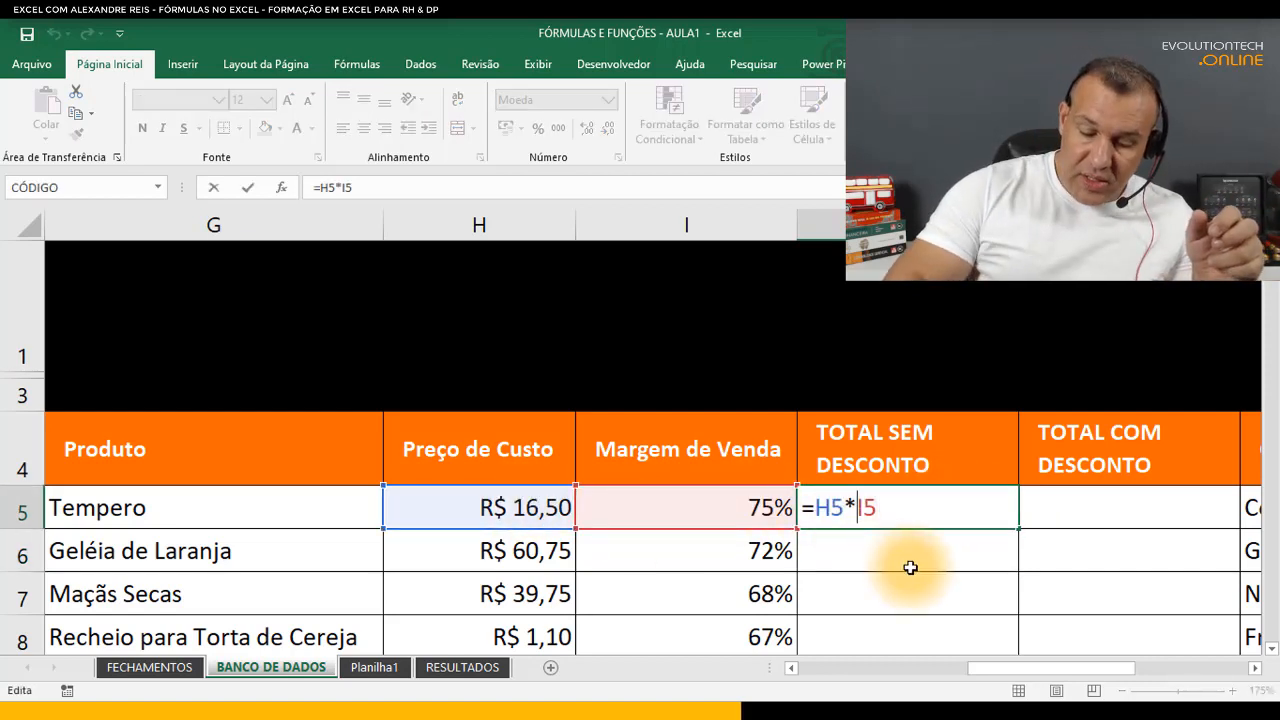
pyautogui.write('(')
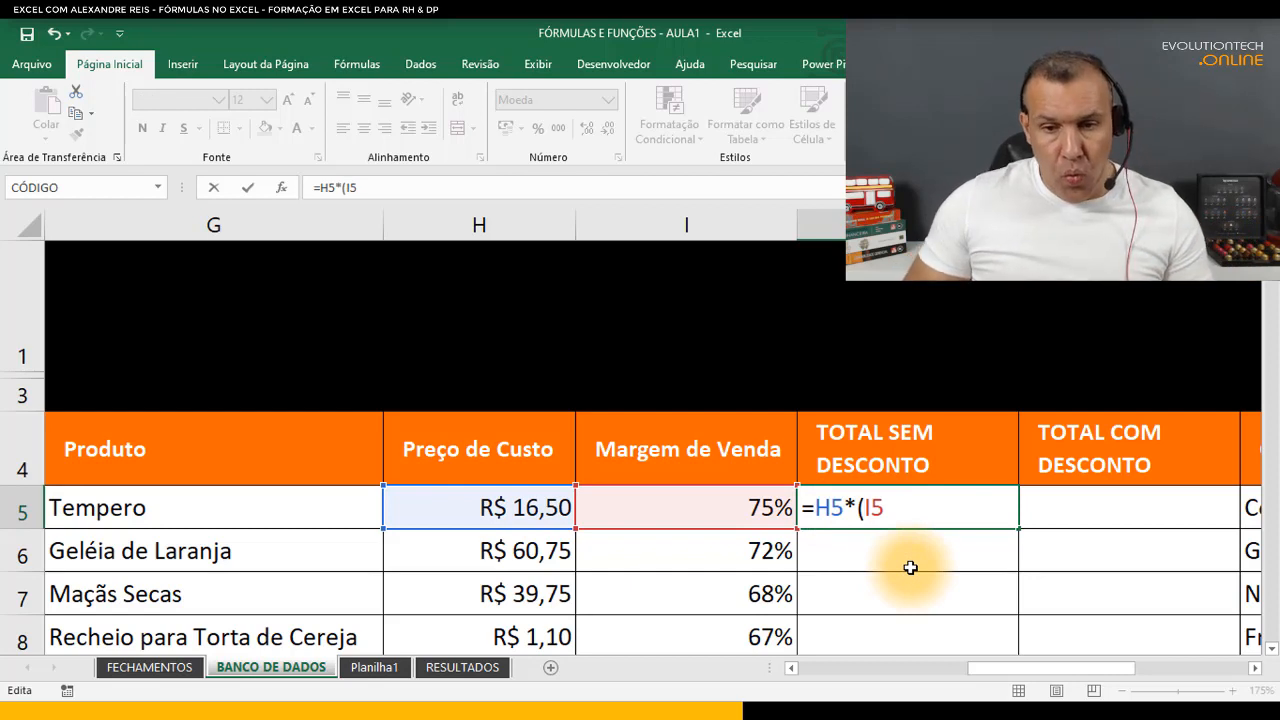
pyautogui.write('1+I5')
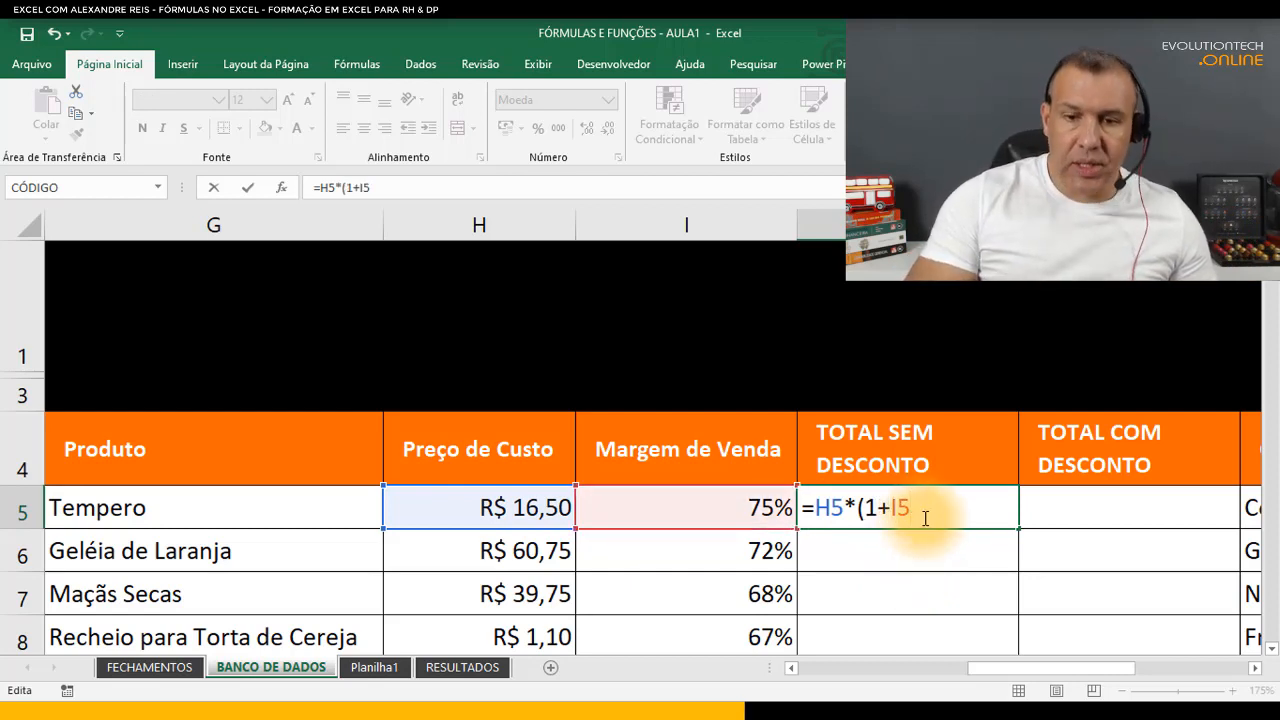
pyautogui.write(')')
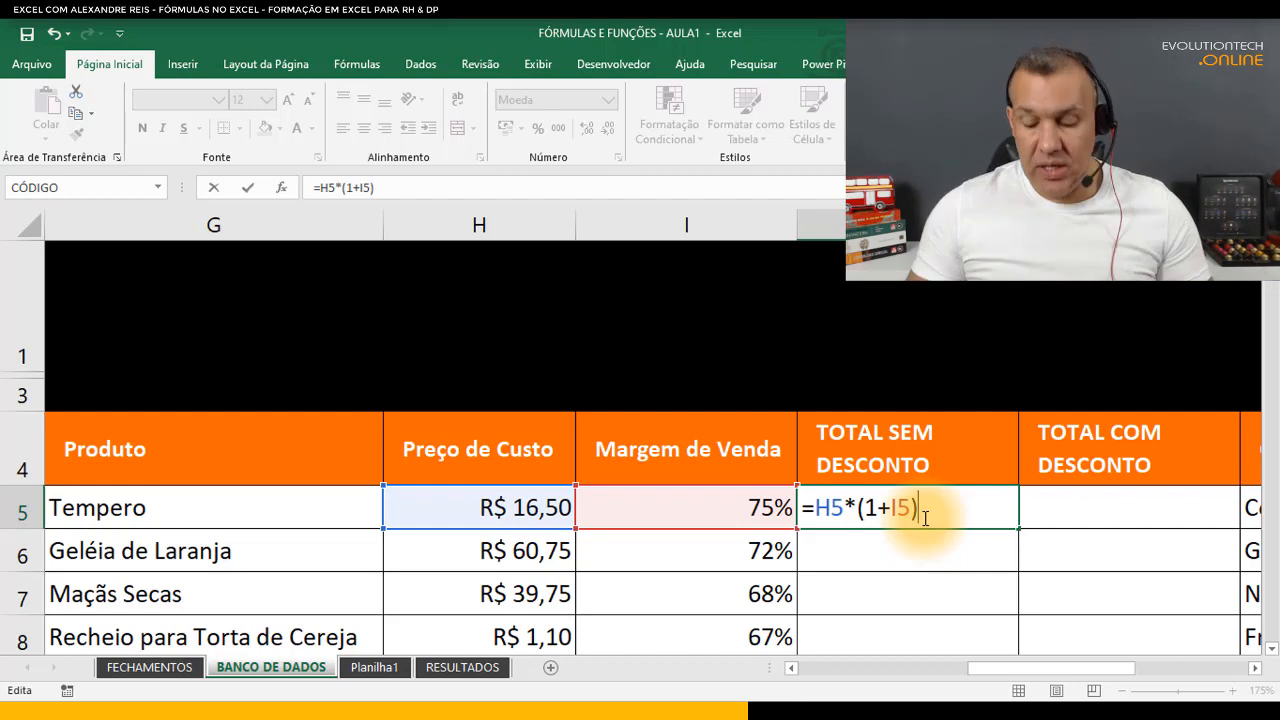
pyautogui.press('Return')
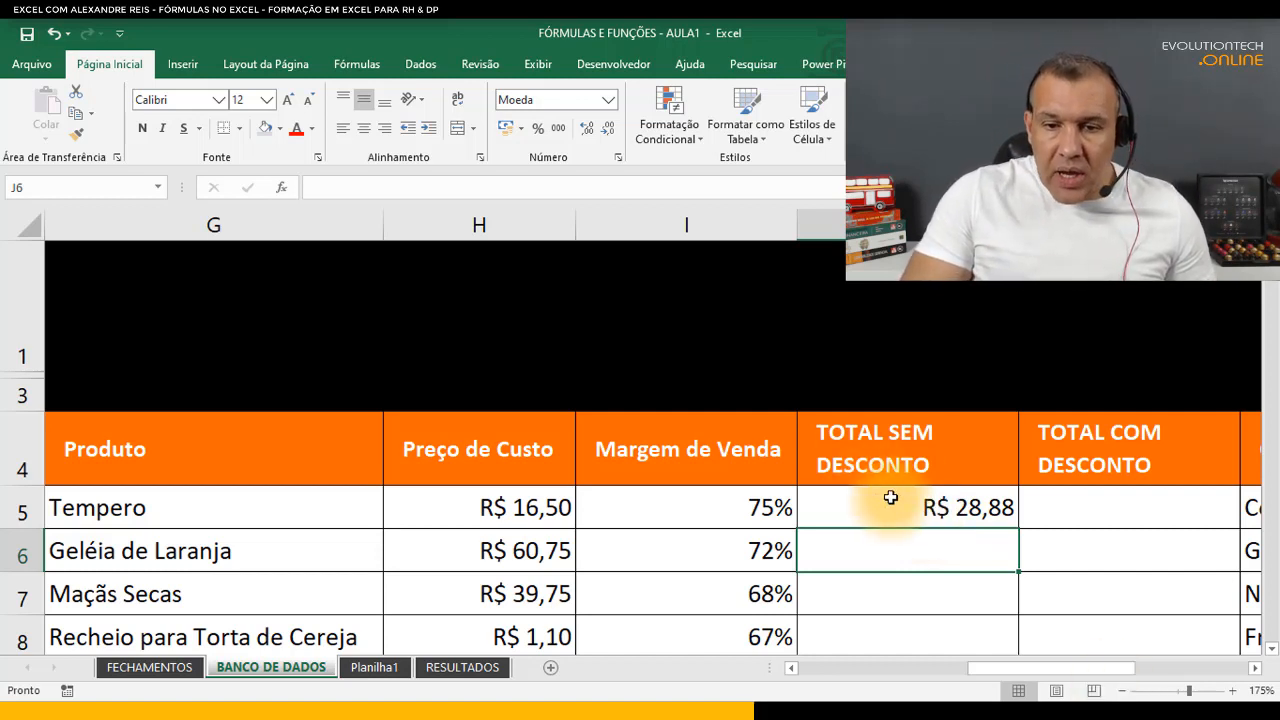
# - Extend the TOTAL SEM DESCONTO formula in J5 to =H5*(1+I5)*E5 so it multiplies by the quantity sold
pyautogui.moveTo(1099, 663); pyautogui.dragTo(1039, 670)
pyautogui.doubleClick(912, 508)
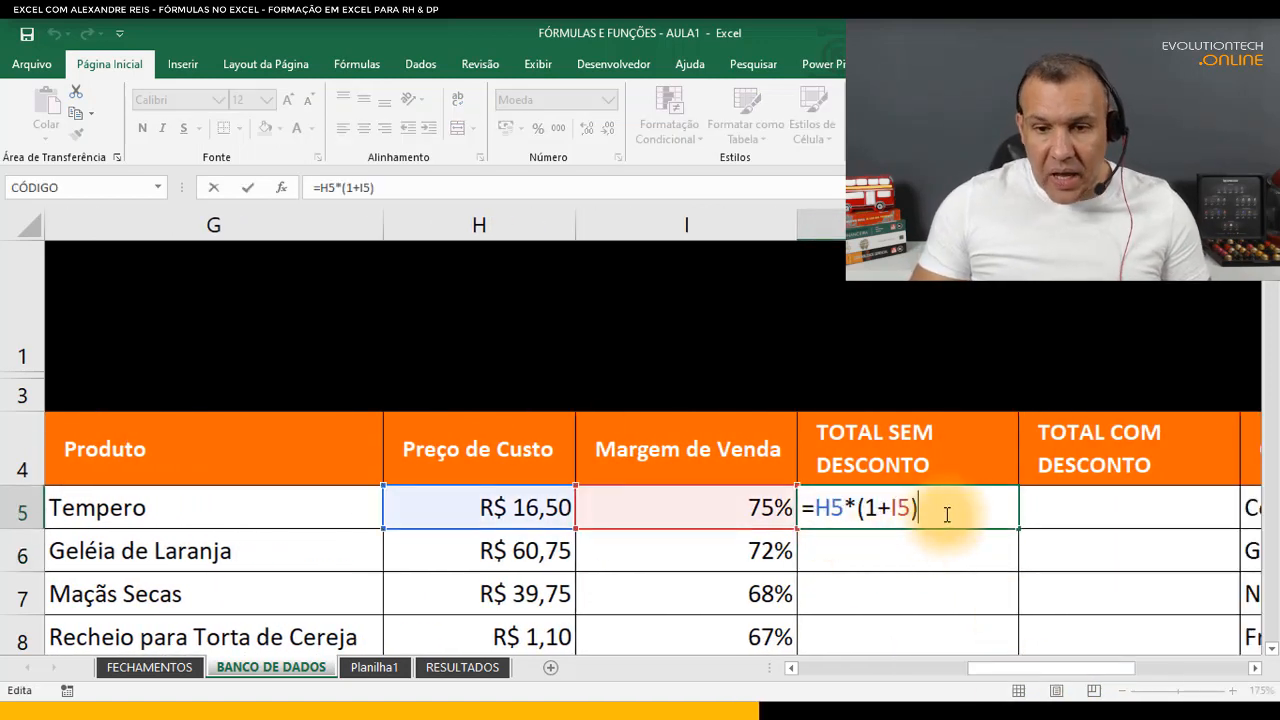
pyautogui.write('*')
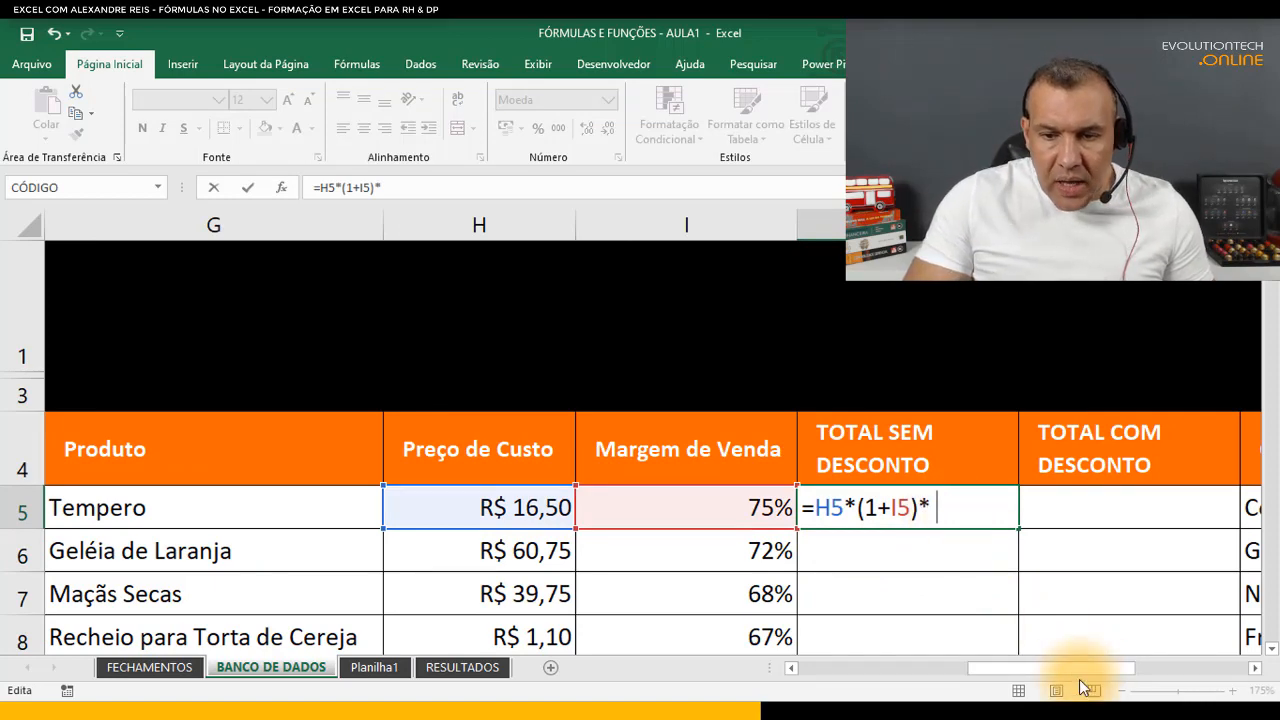
pyautogui.moveTo(1080, 668); pyautogui.dragTo(970, 645)
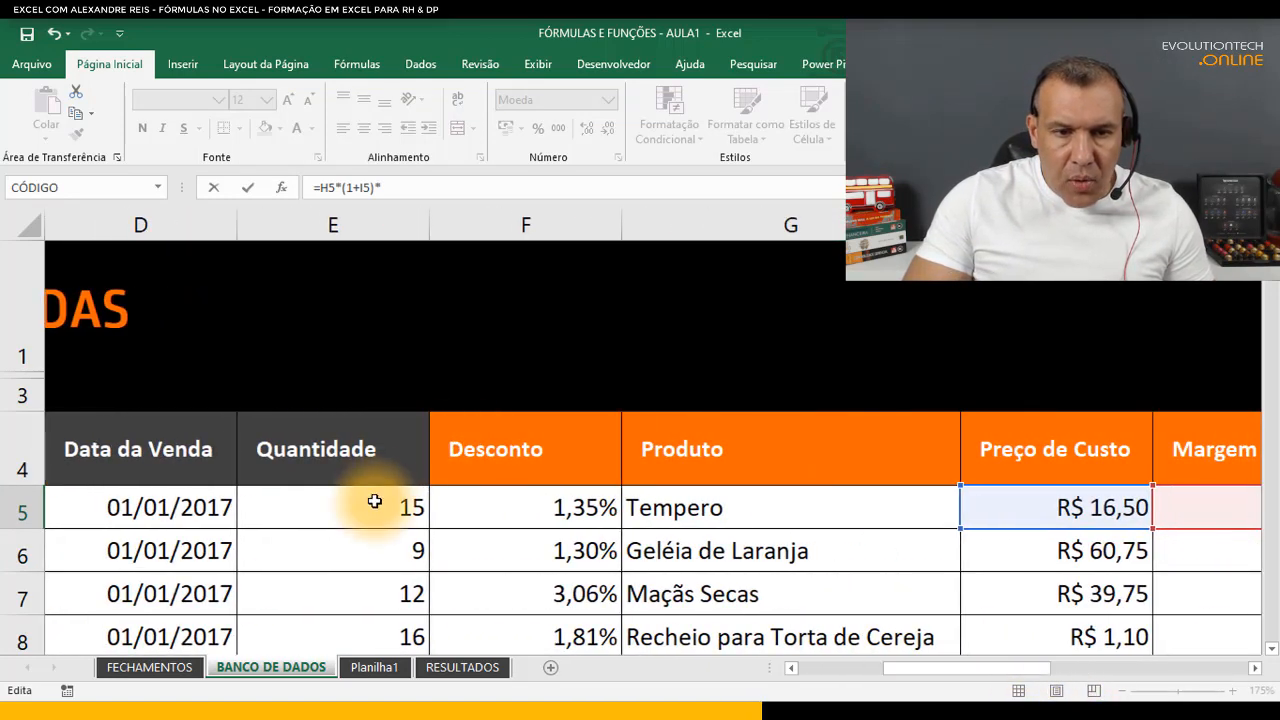
pyautogui.click(371, 500)
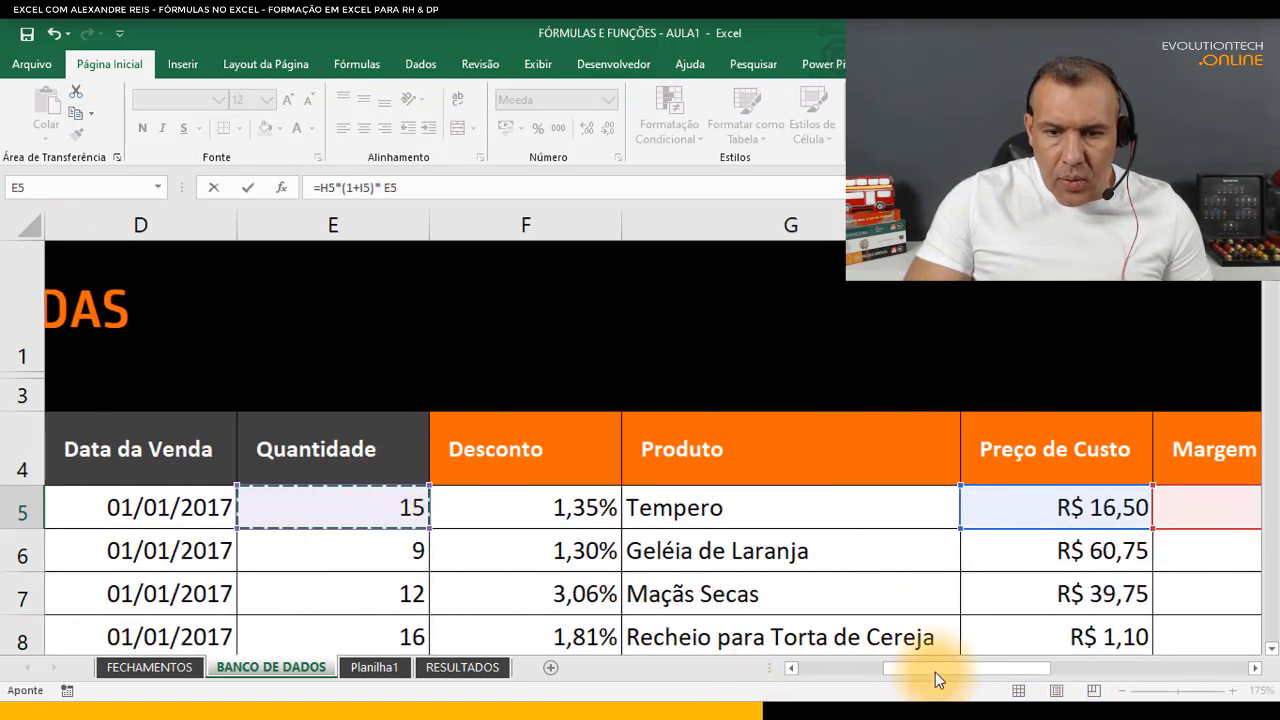
pyautogui.moveTo(935, 672); pyautogui.dragTo(1008, 686)
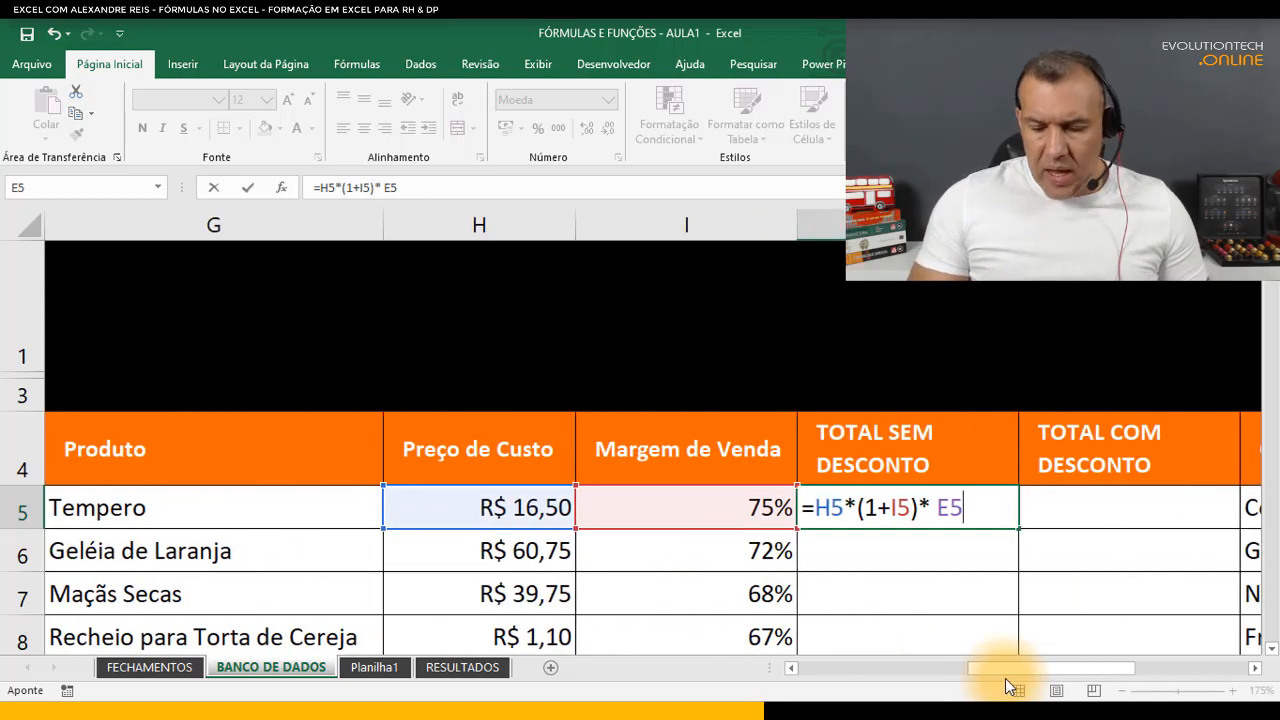
pyautogui.press('Return')
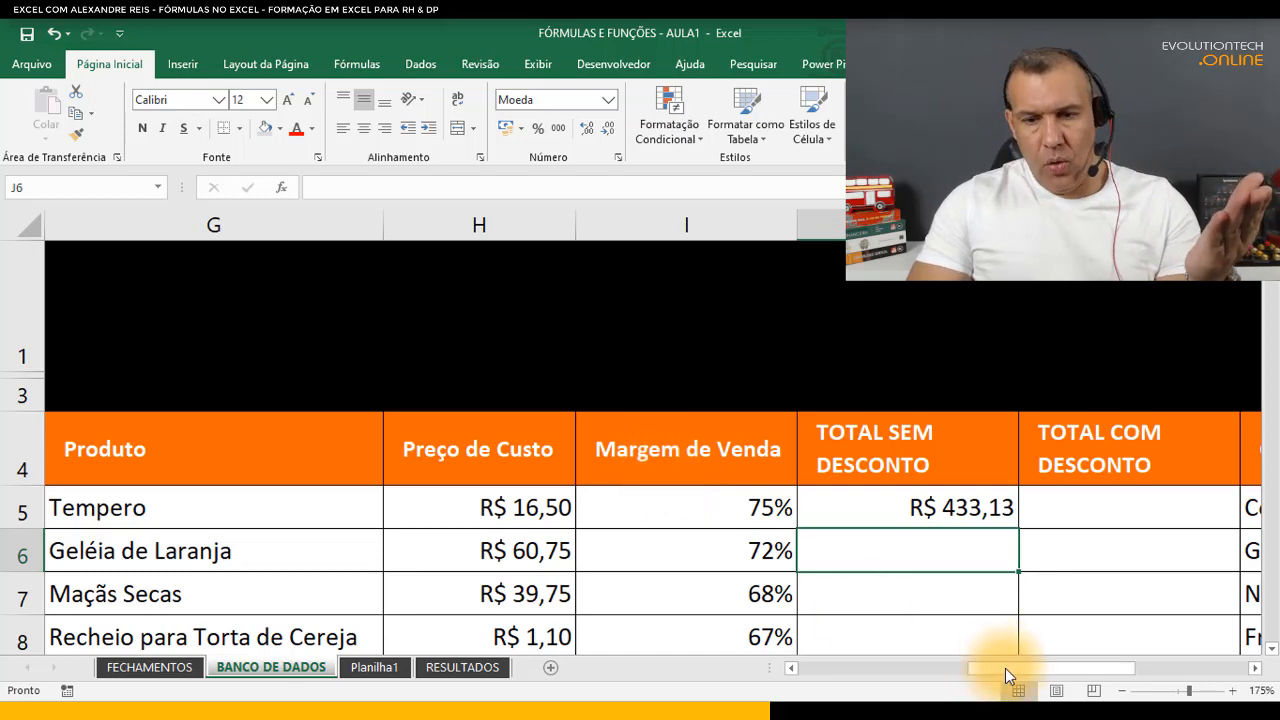
# - Check the Quantidade column, and fill the J5 formula down the whole TOTAL SEM DESCONTO column
pyautogui.moveTo(1001, 678); pyautogui.dragTo(917, 677)
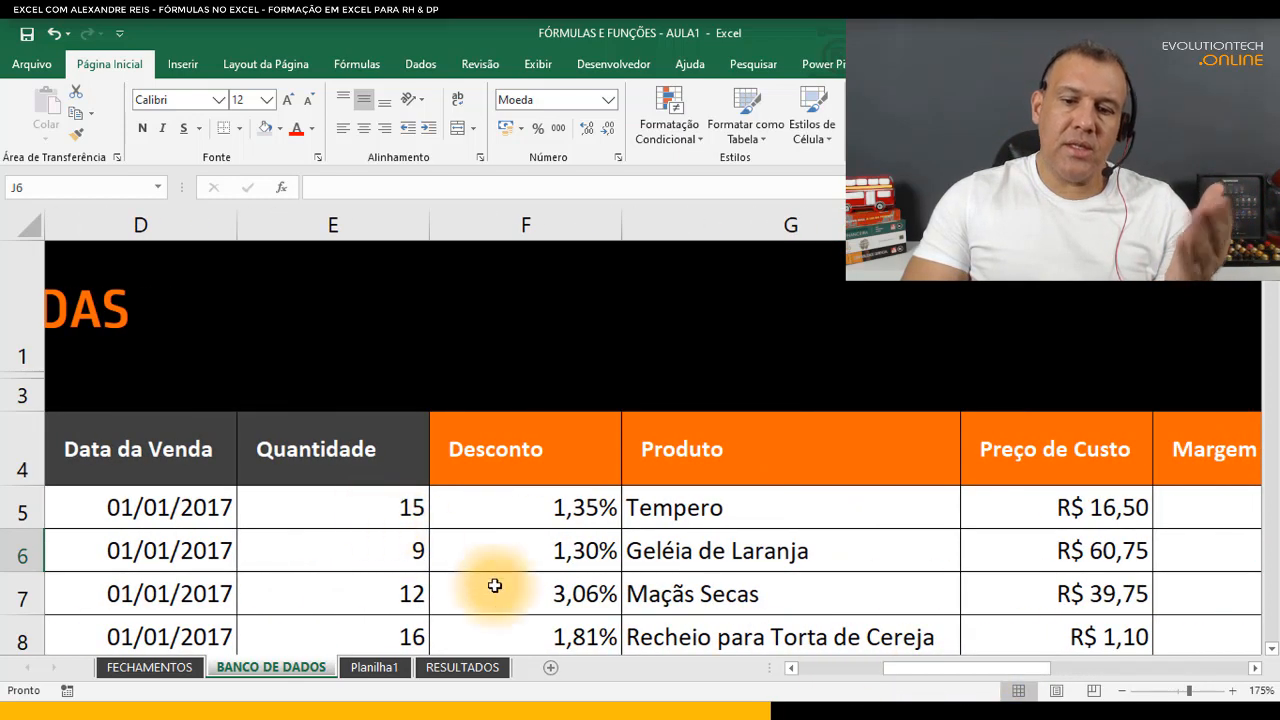
pyautogui.moveTo(1003, 670); pyautogui.dragTo(1107, 680)
pyautogui.click(988, 521)
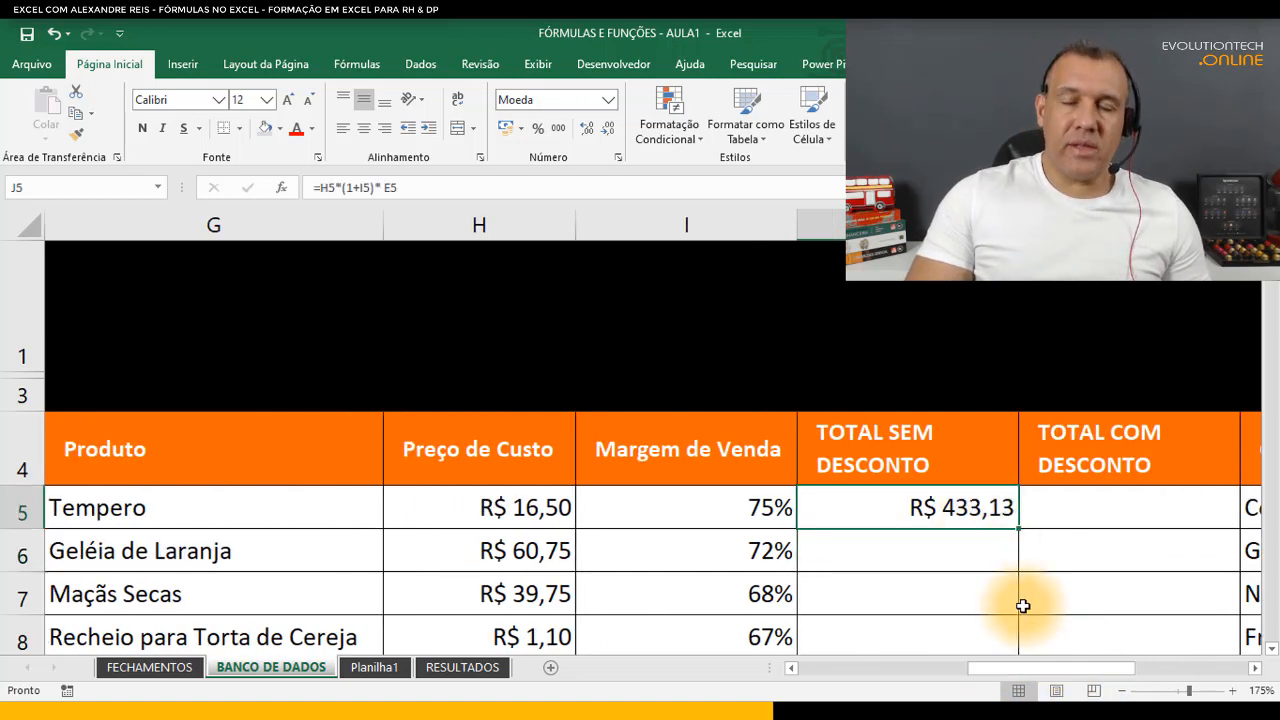
pyautogui.doubleClick(1019, 527)
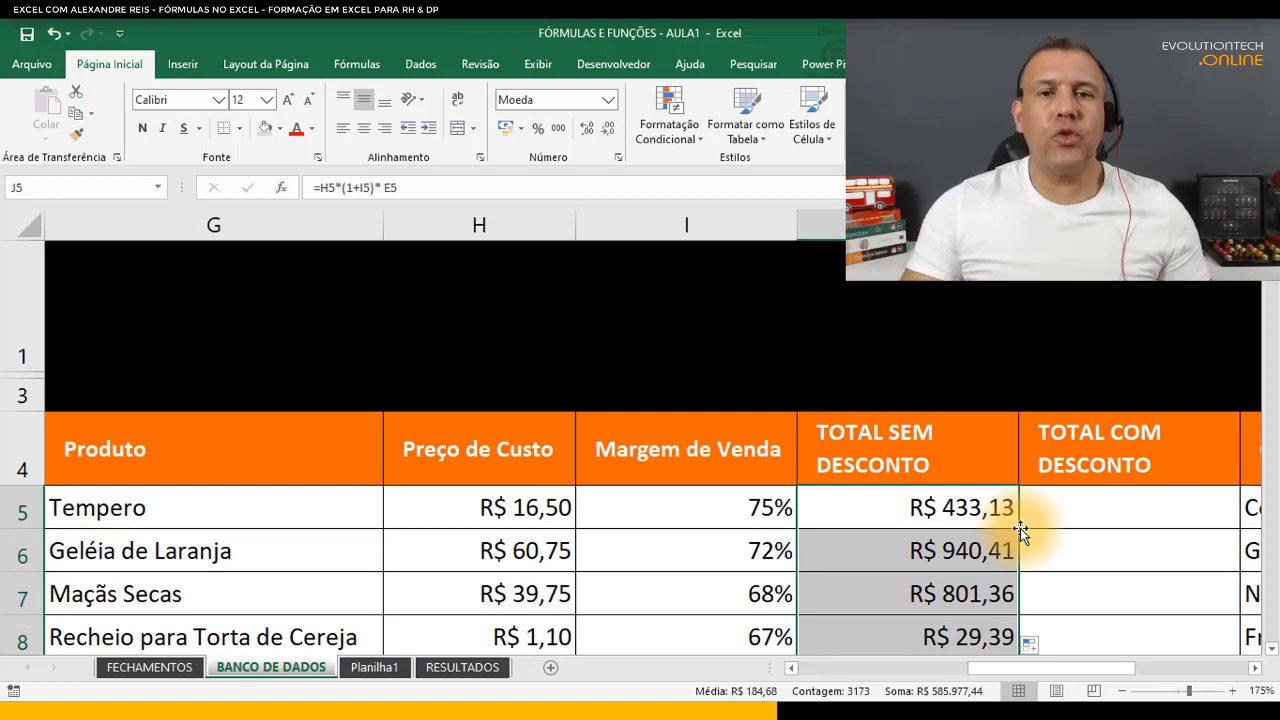
# - Review the undiscounted total in J5 and the Desconto percentage in F5 that the discounted total depends on
pyautogui.click(1102, 509)
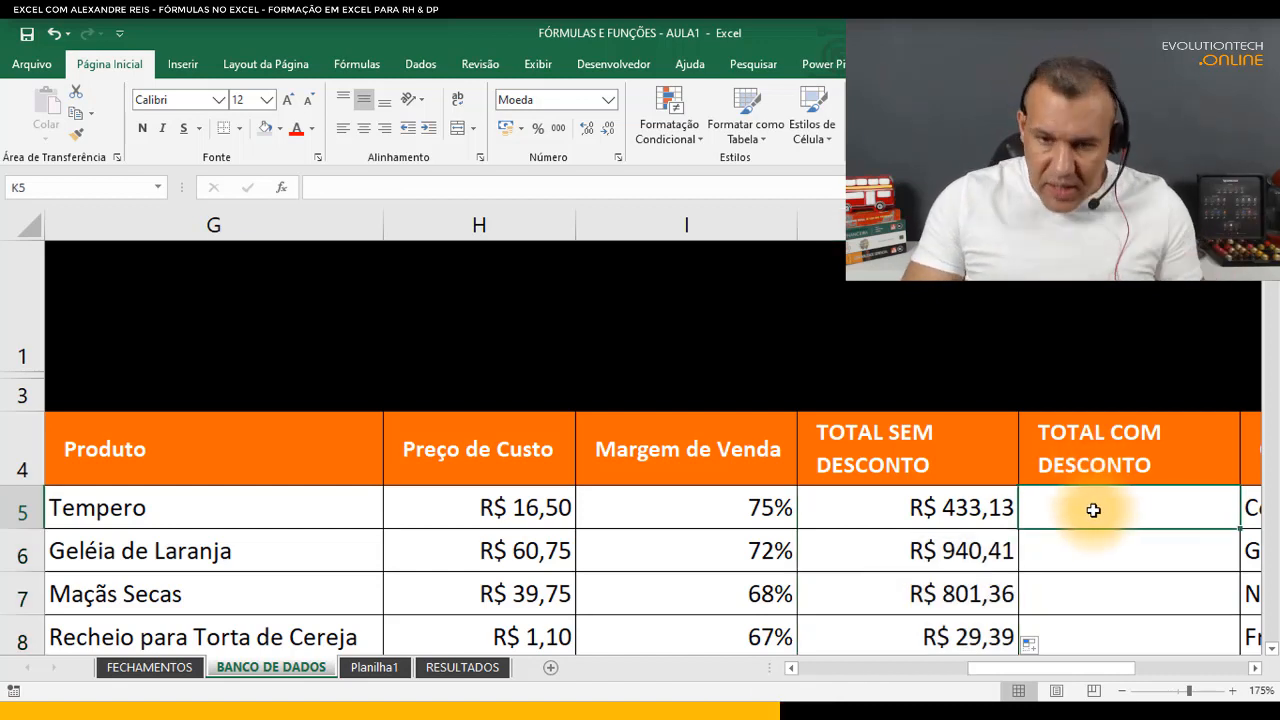
pyautogui.click(985, 508)
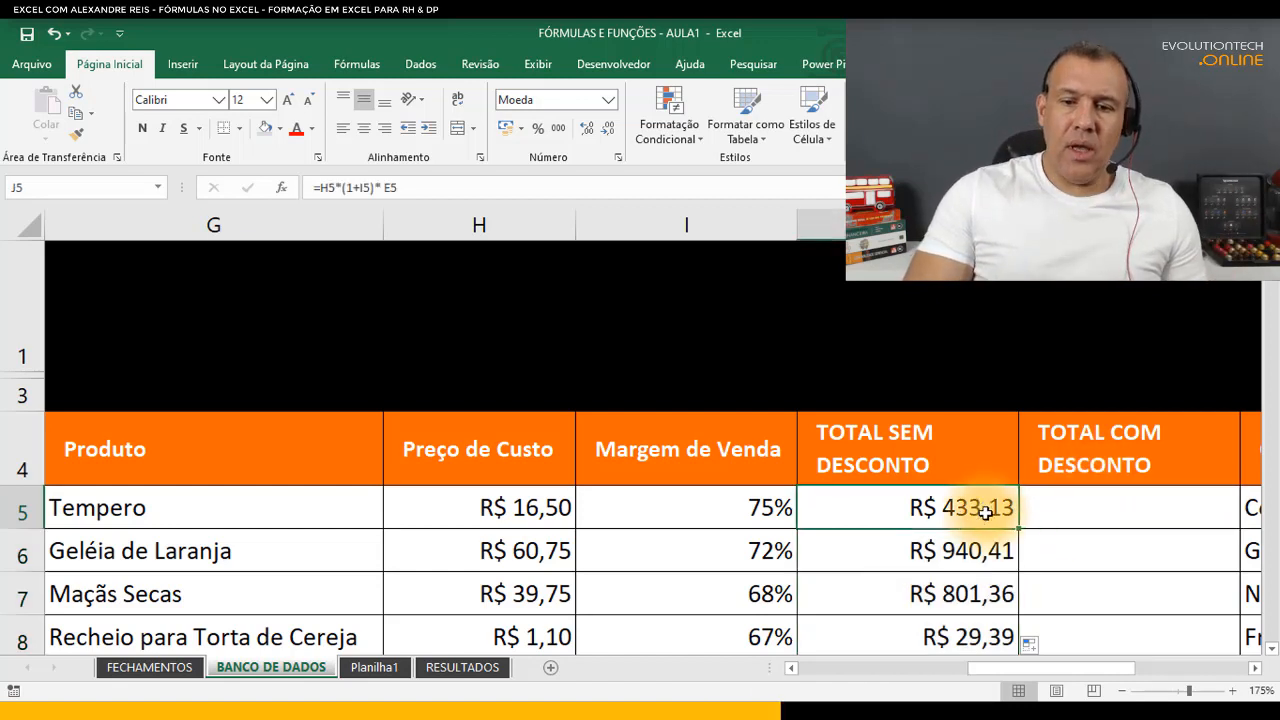
pyautogui.moveTo(1127, 668); pyautogui.dragTo(1066, 686)
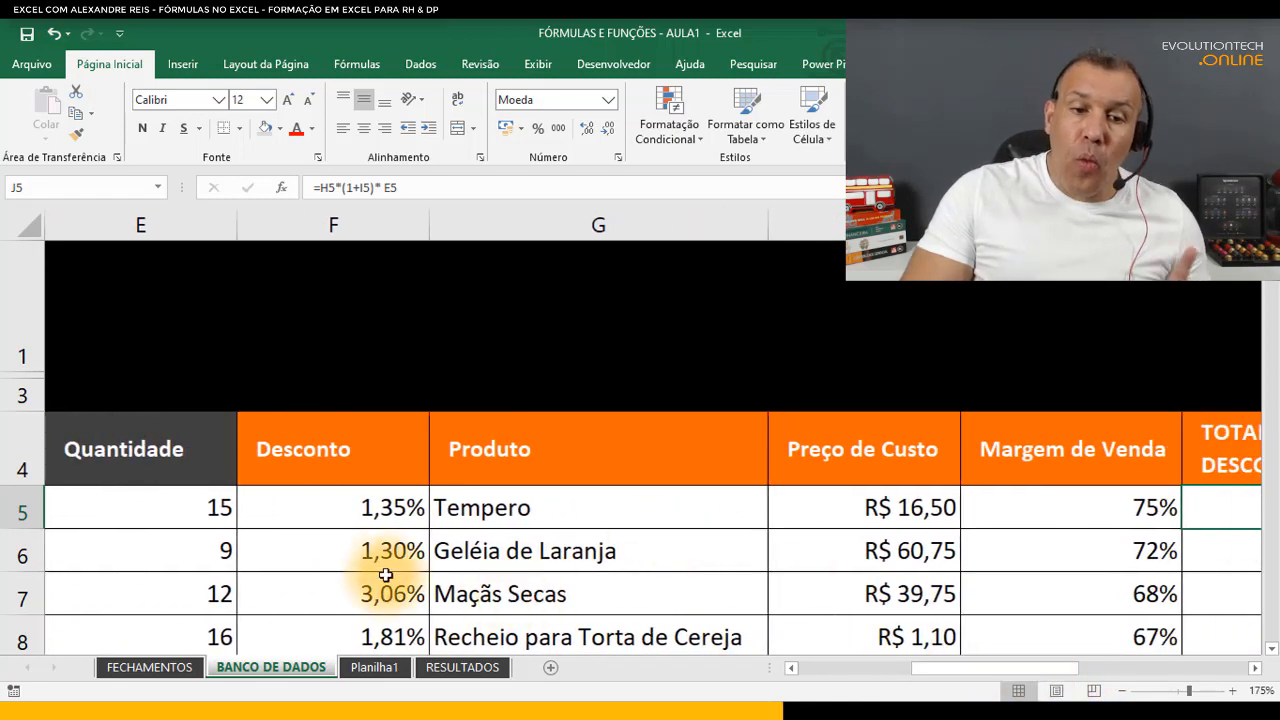
pyautogui.click(368, 507)
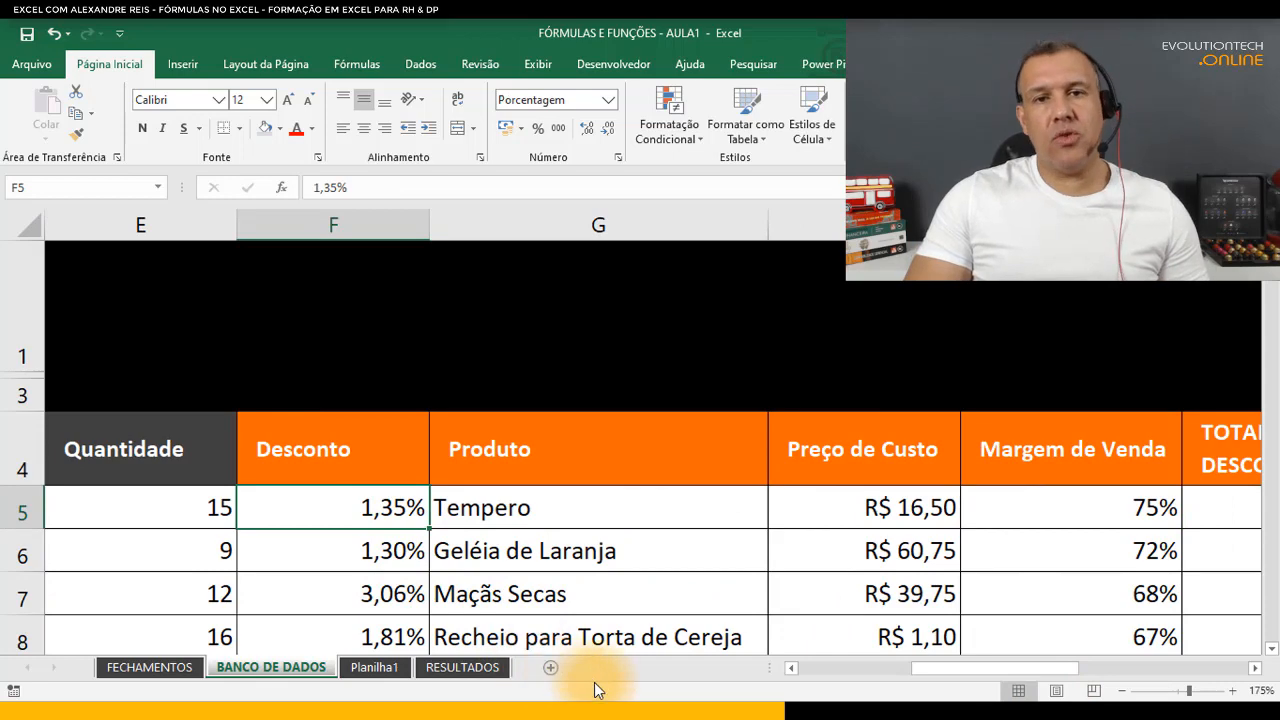
pyautogui.moveTo(972, 676); pyautogui.dragTo(1057, 676)
# - Enter the formula =J5*(1-F5) in K5 under TOTAL COM DESCONTO to subtract the discount percentage from the total
pyautogui.click(745, 512)
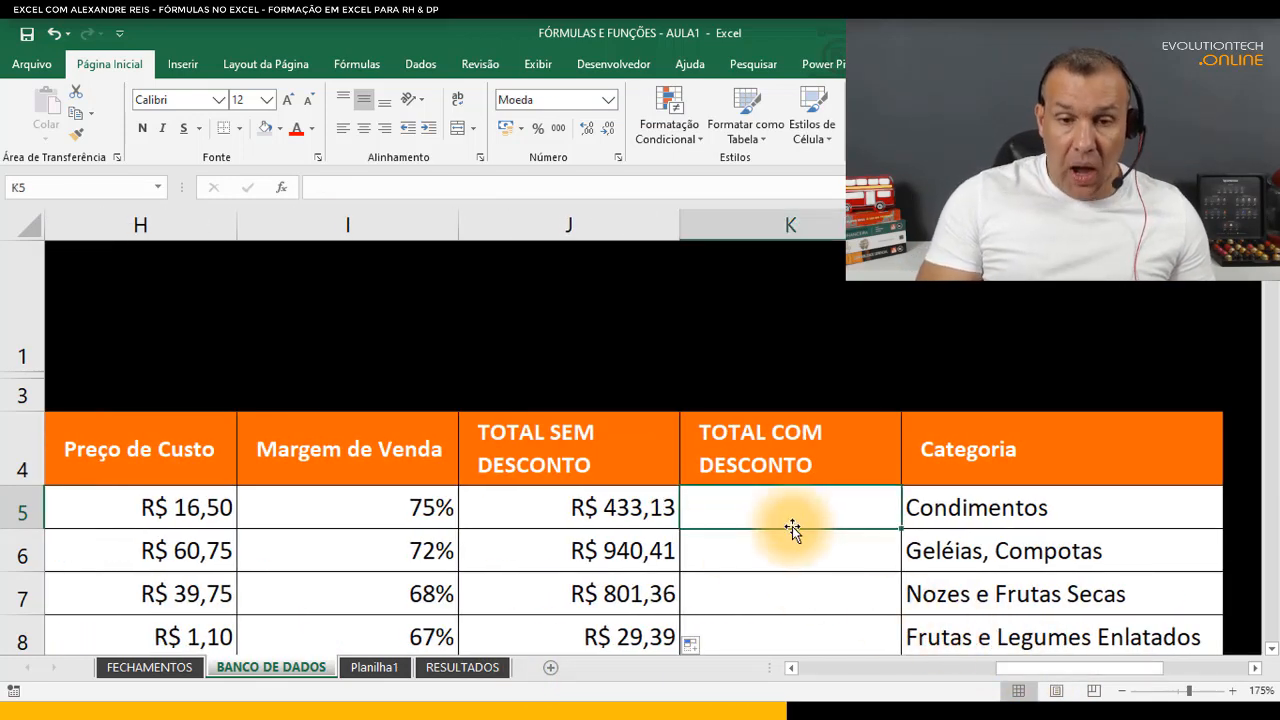
pyautogui.write('=')
pyautogui.click(625, 519)
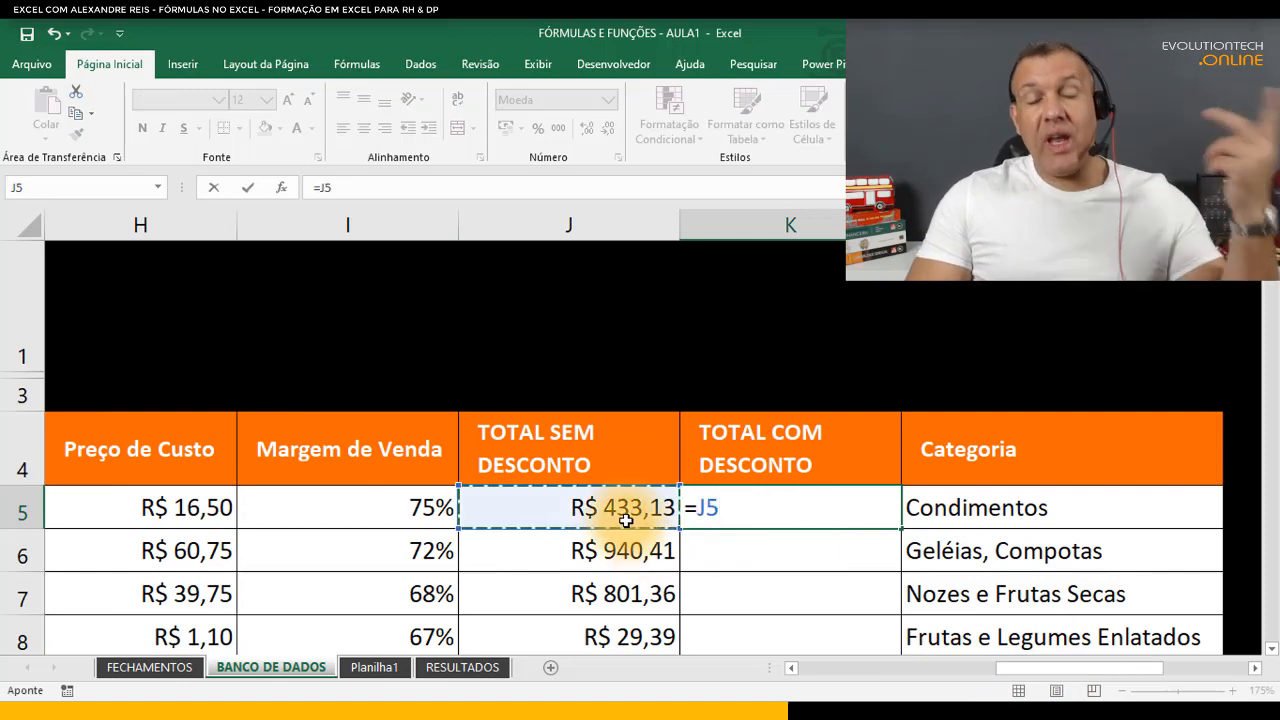
pyautogui.write('*')
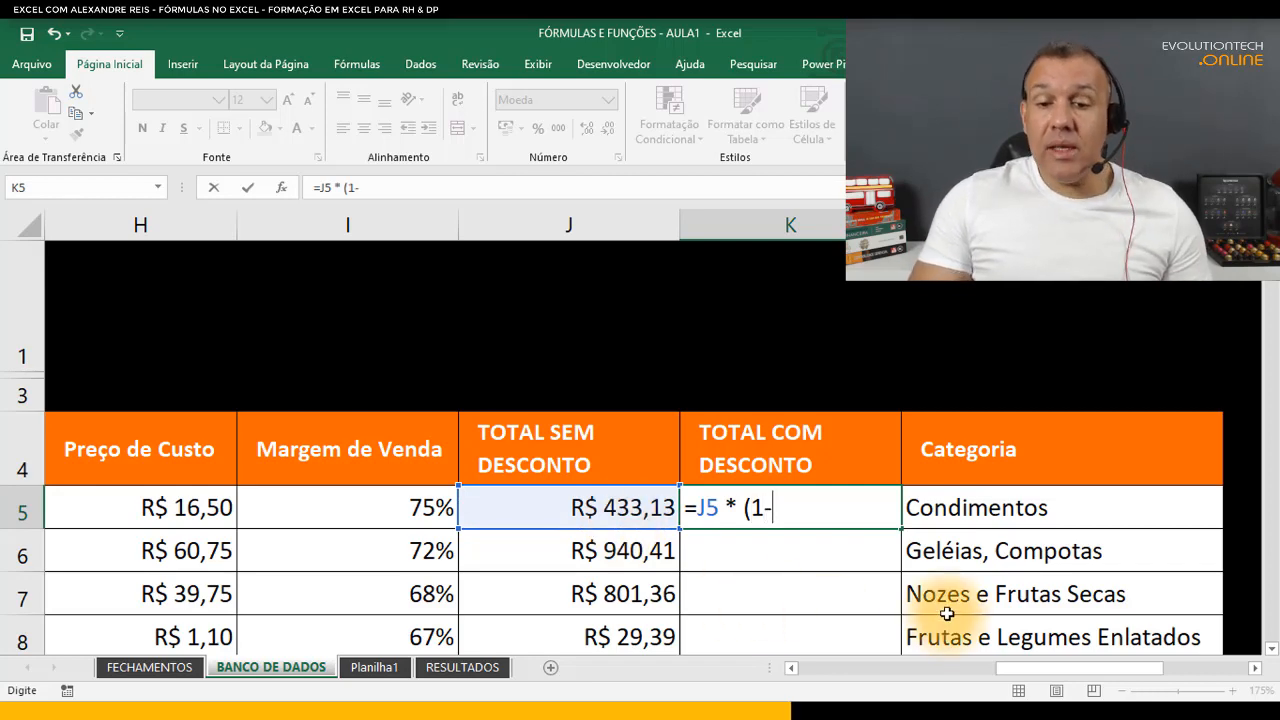
pyautogui.click(971, 666)
pyautogui.write('(1-')
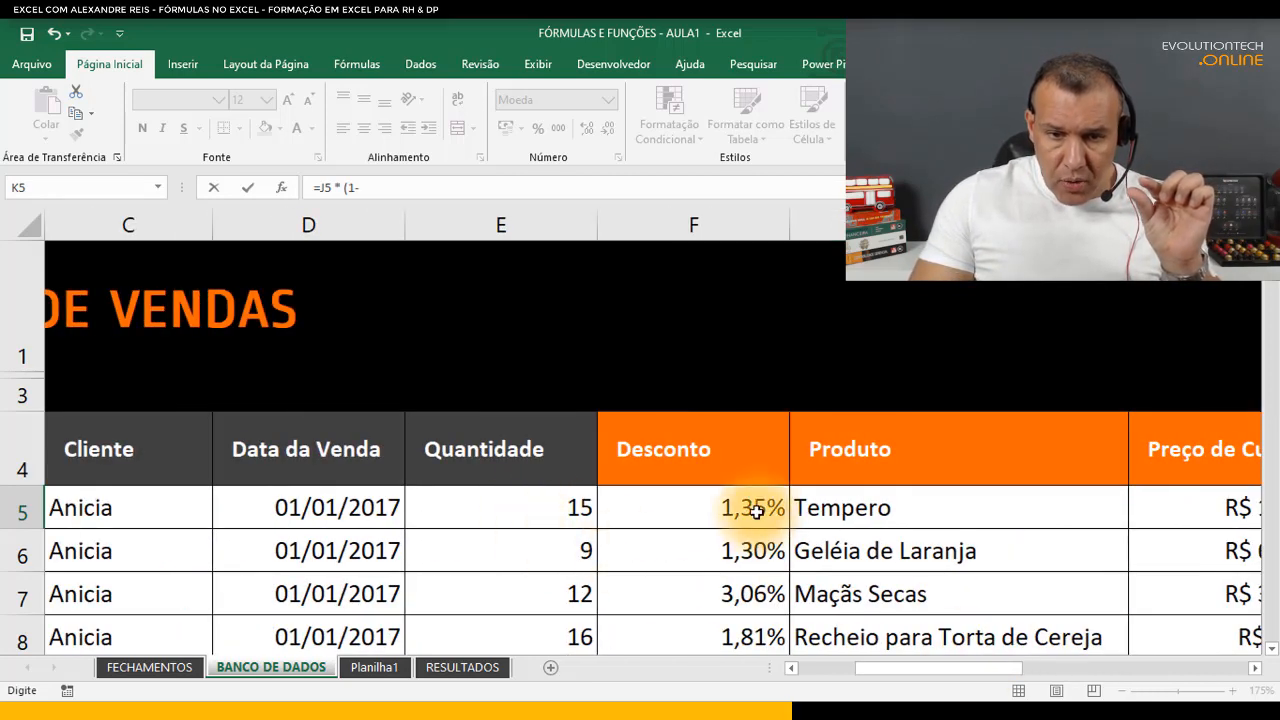
pyautogui.click(750, 500)
pyautogui.moveTo(952, 668); pyautogui.dragTo(1120, 684)
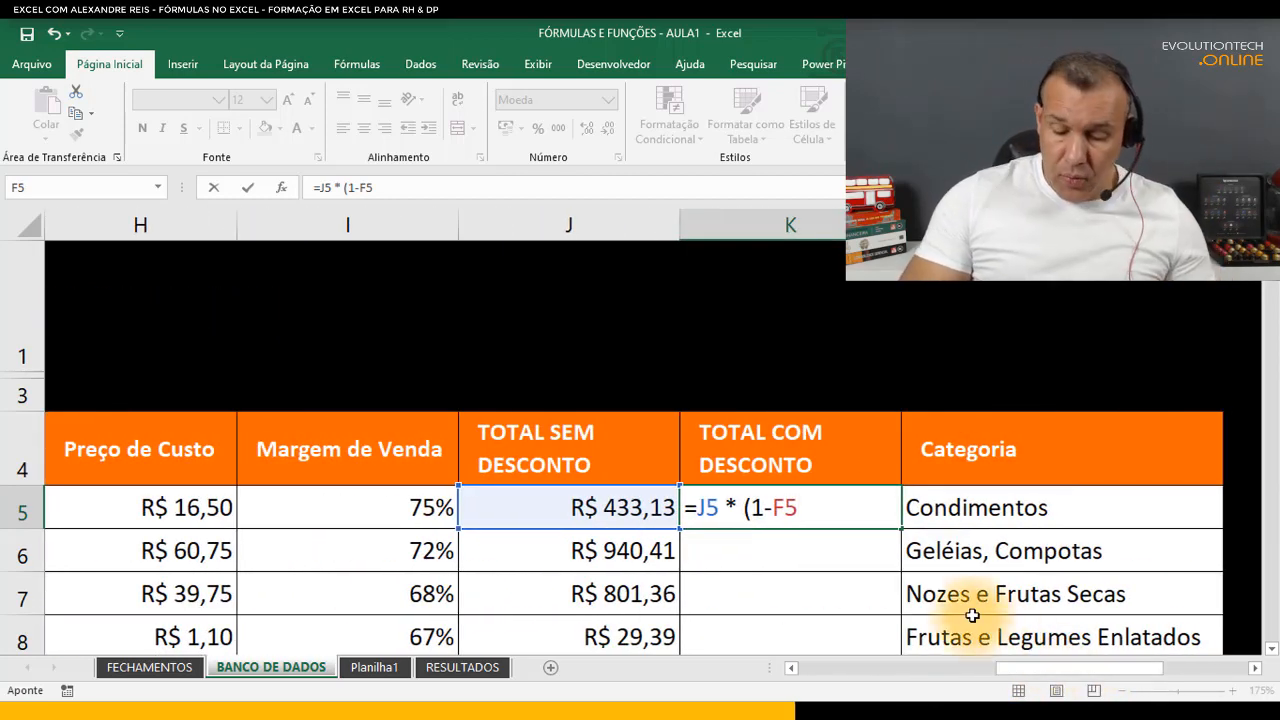
pyautogui.write(')')
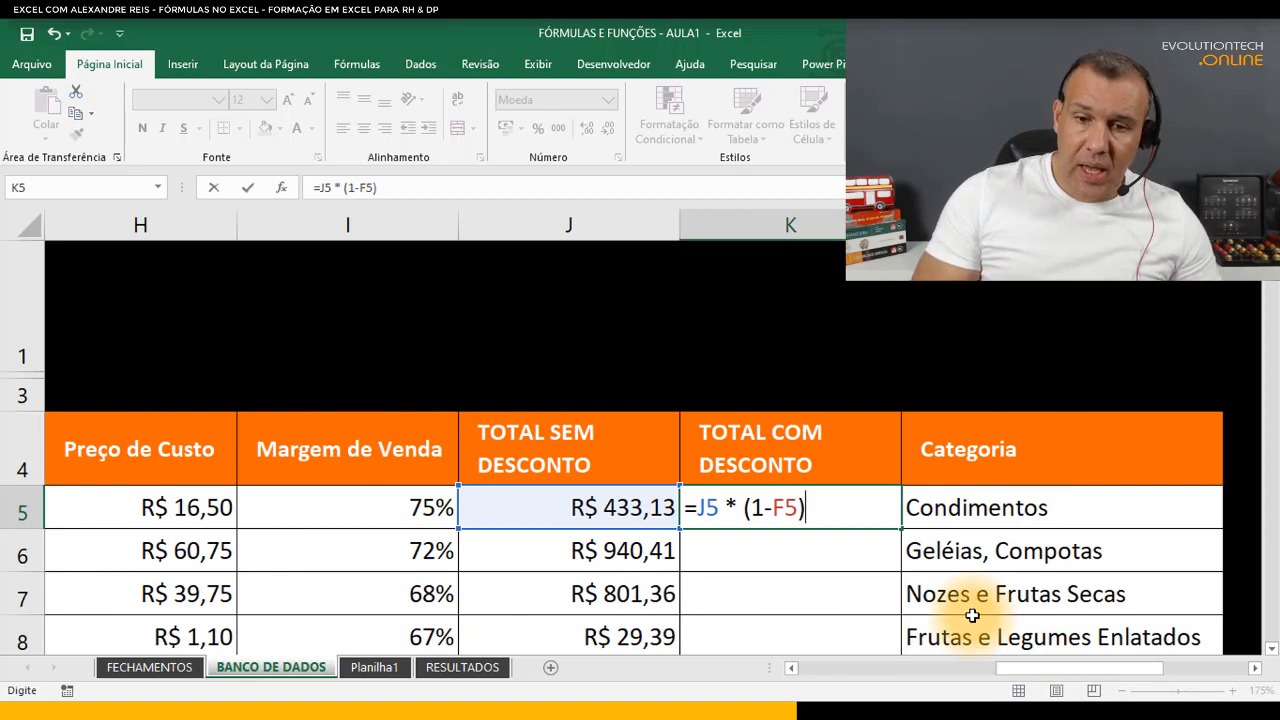
pyautogui.press('Return')
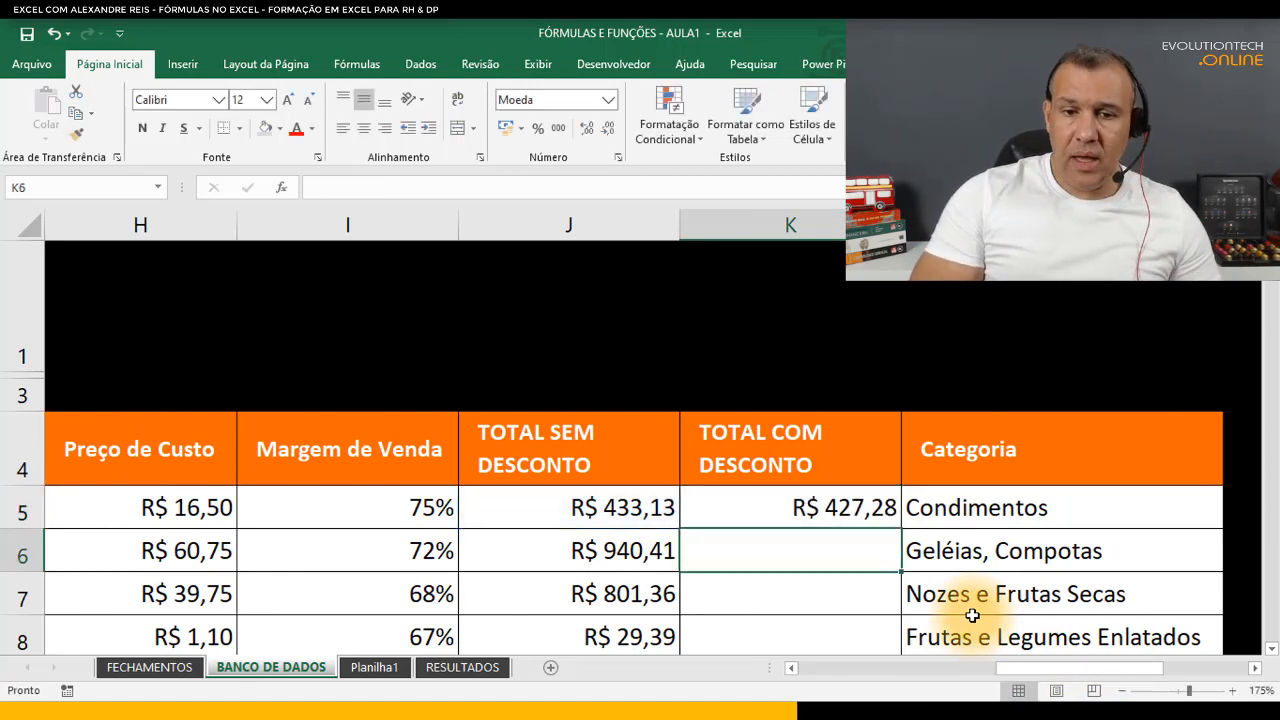
# - Review the undiscounted total in J5 and the cell references in the K5 formula, leaving K5 selected
pyautogui.click(606, 510)
pyautogui.doubleClick(866, 505)
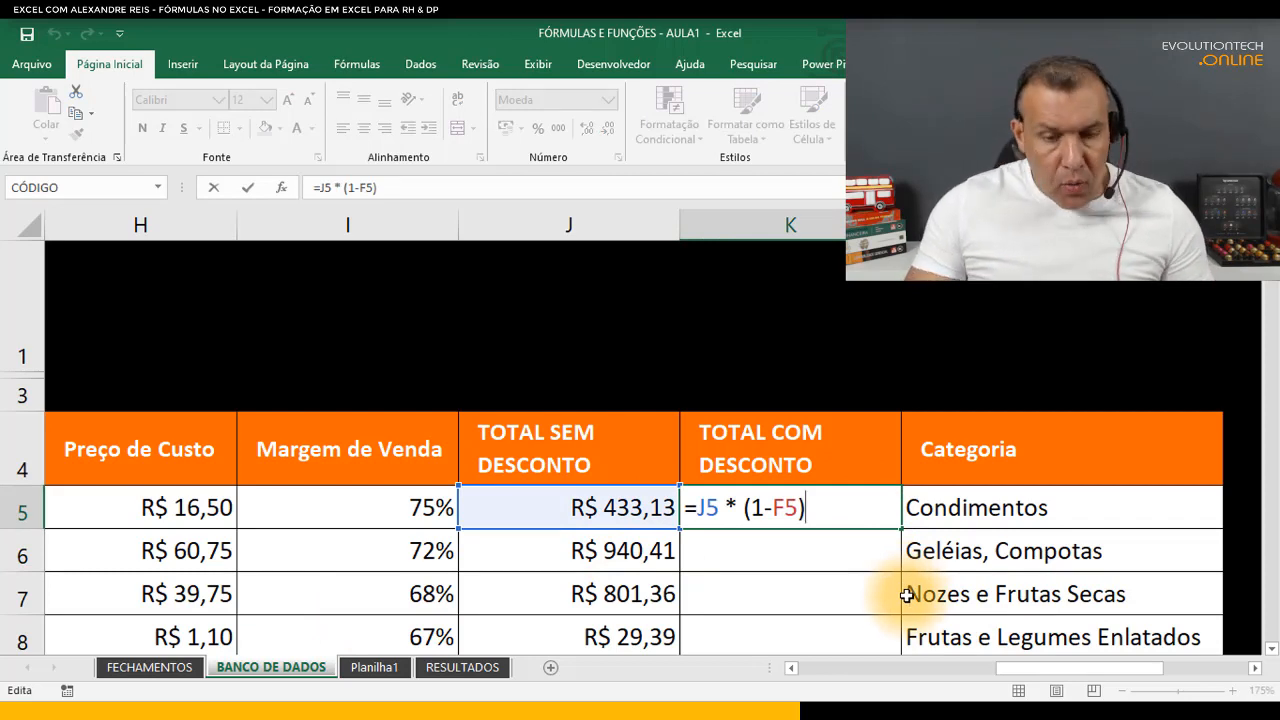
pyautogui.hotkey('ctrl', 'Return')
# - Try inserting a copy of the TOTAL COM DESCONTO column in front of itself, and undo the insertion
pyautogui.click(828, 222)
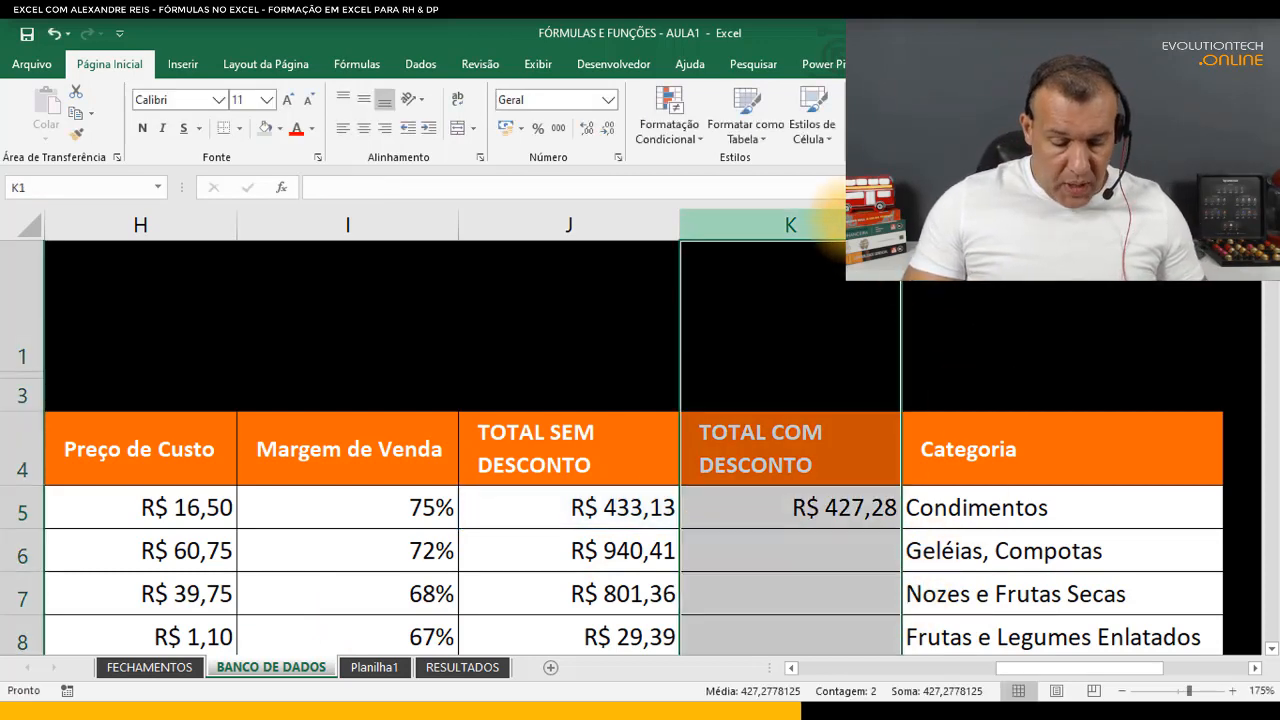
pyautogui.hotkey('ctrl', 'c')
pyautogui.hotkey('ctrl', '+')
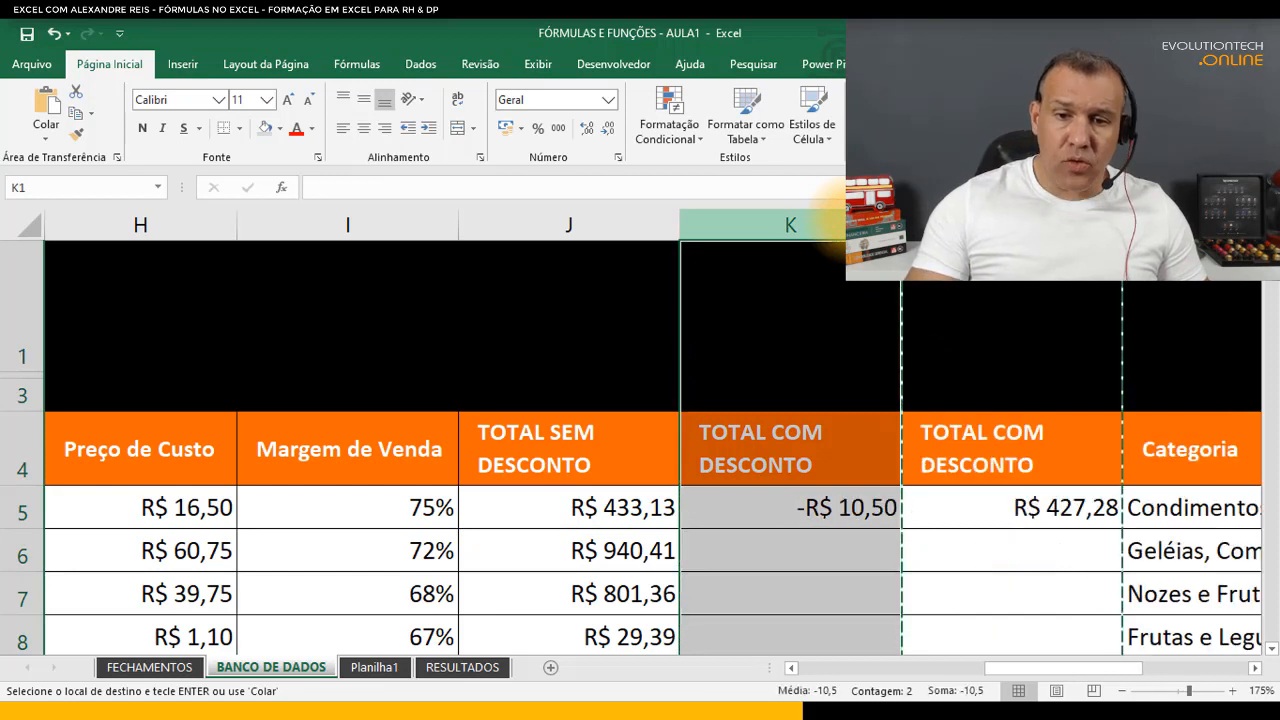
pyautogui.hotkey('ctrl', 'z')
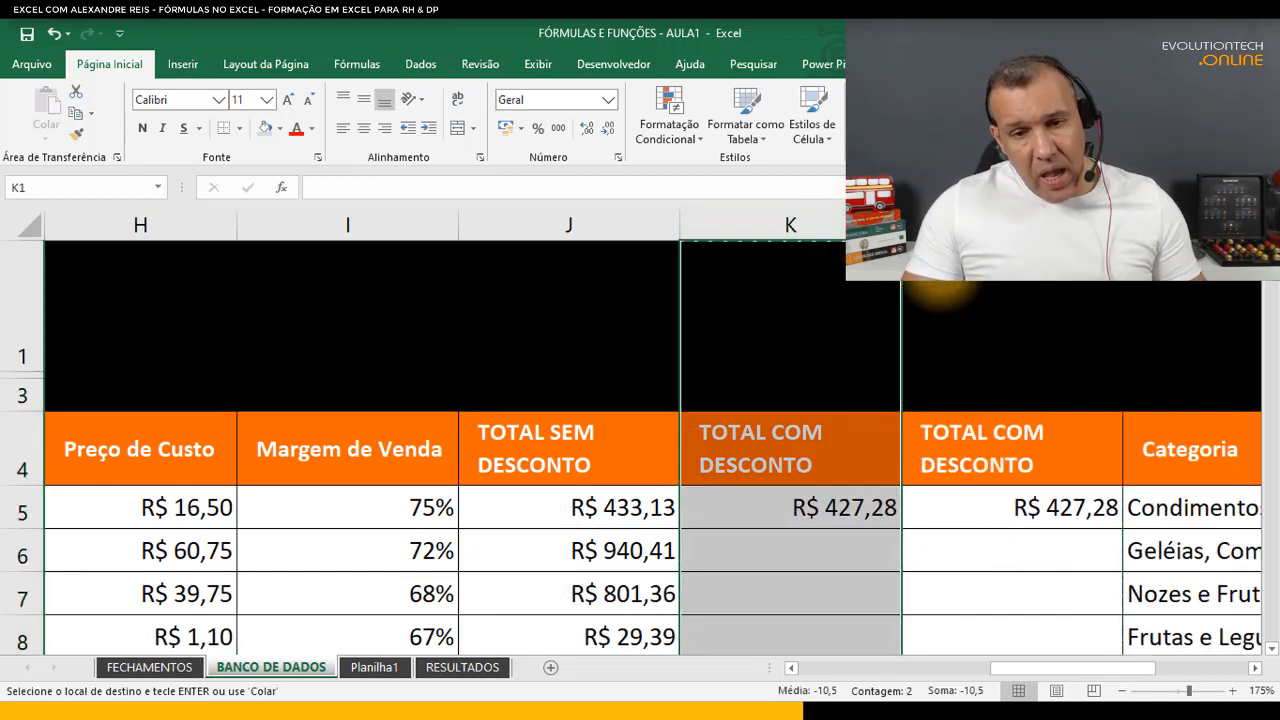
pyautogui.click(815, 510)
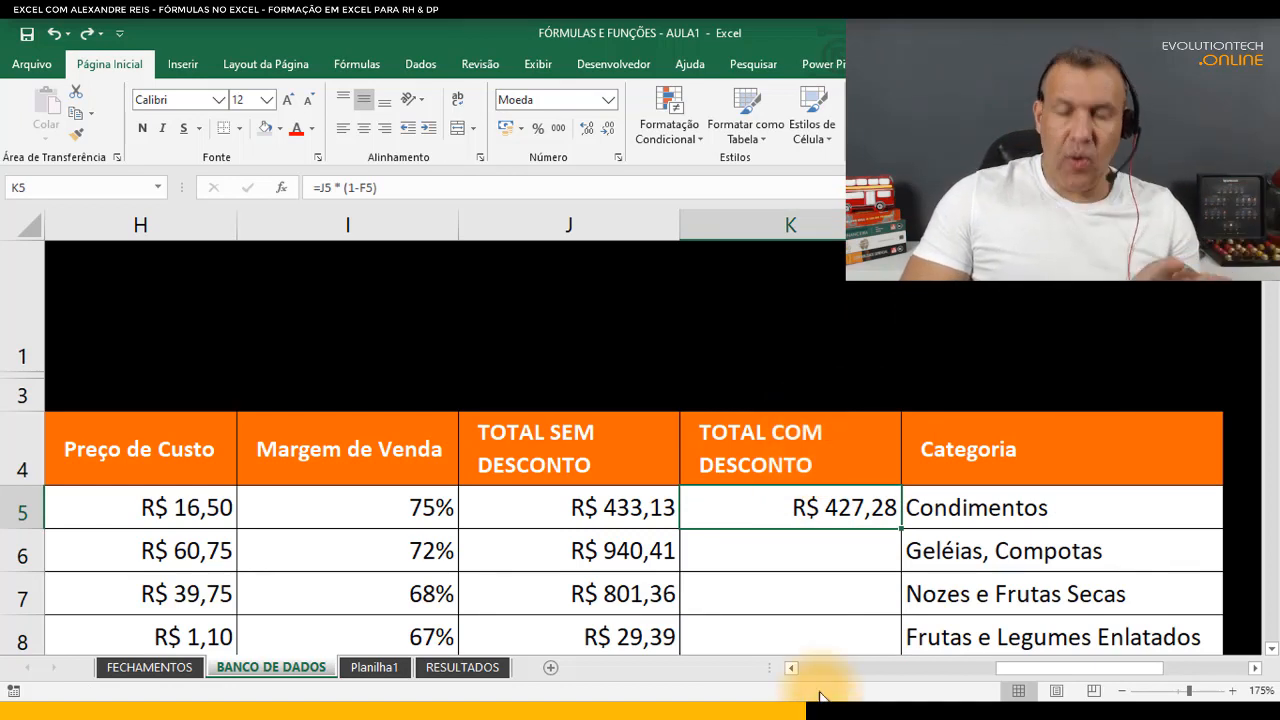
# - Copy the TOTAL COM DESCONTO column K and insert the copied cells as a duplicate column in front of it
pyautogui.click(828, 220)
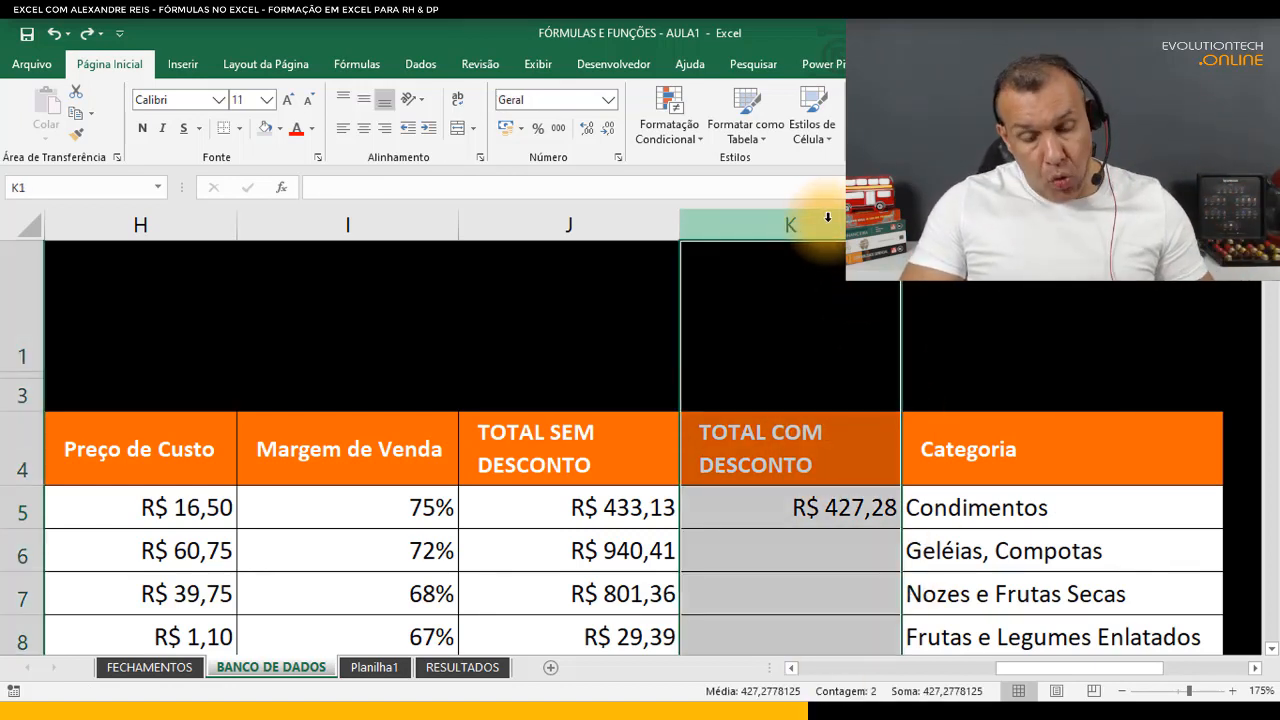
pyautogui.hotkey('ctrl', 'c')
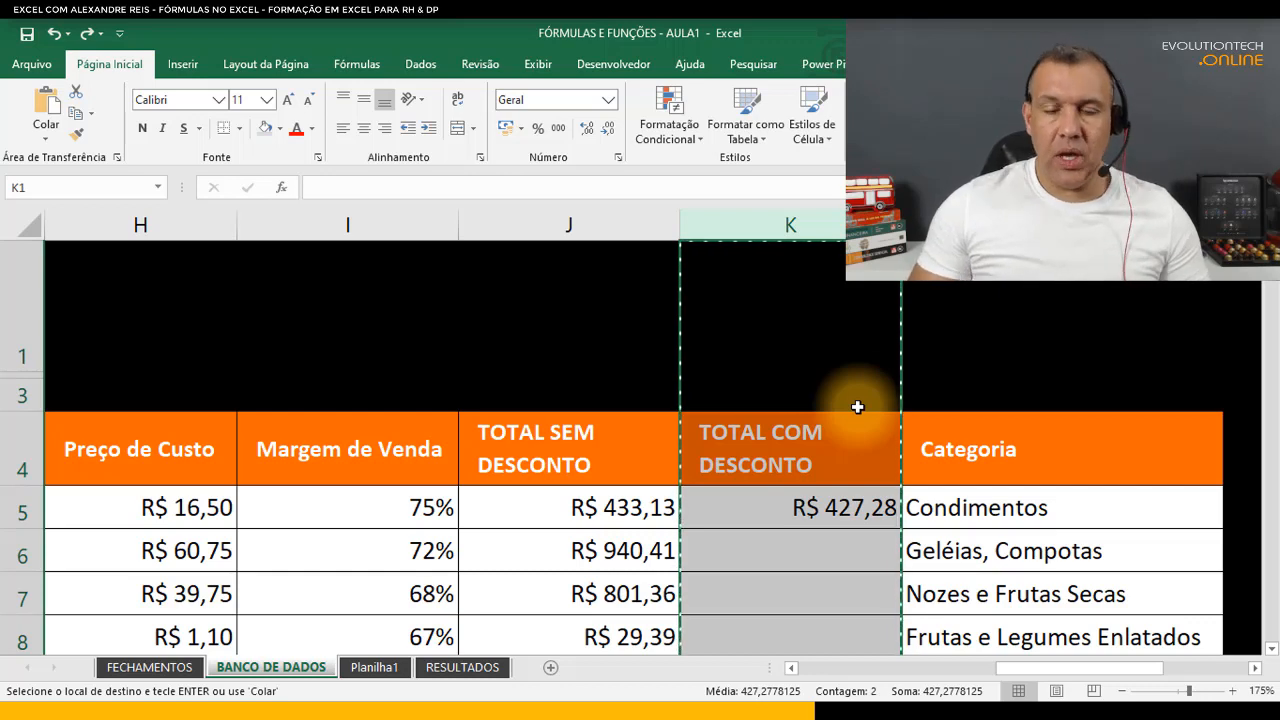
pyautogui.rightClick(803, 222)
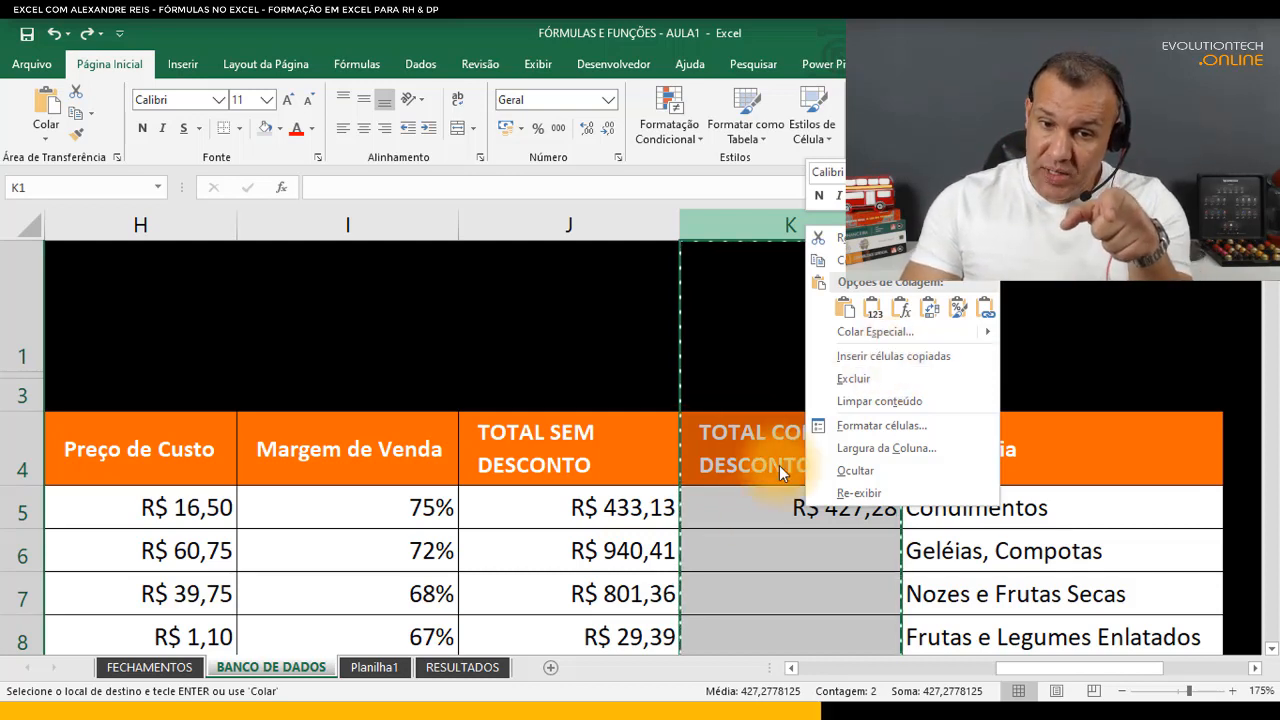
pyautogui.click(920, 357)
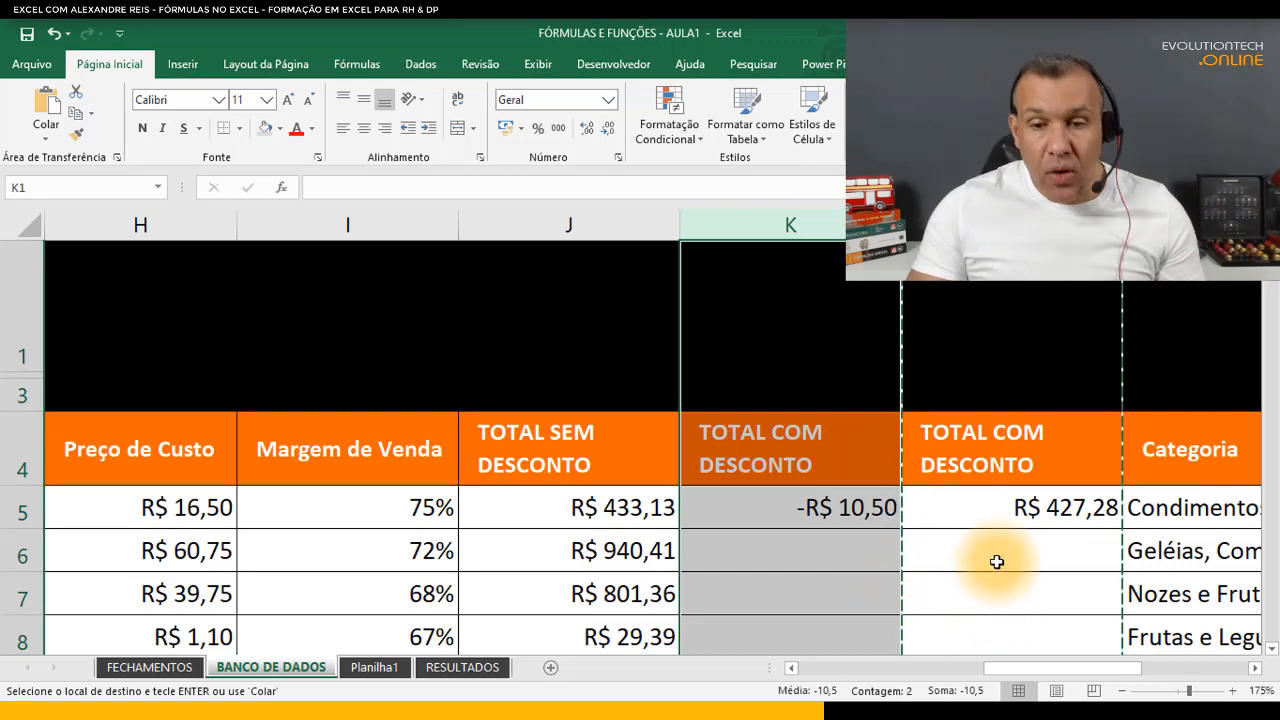
pyautogui.press('Escape')
# - Inspect the shifted references in K5 of the duplicate column and clear its formula
pyautogui.click(827, 508)
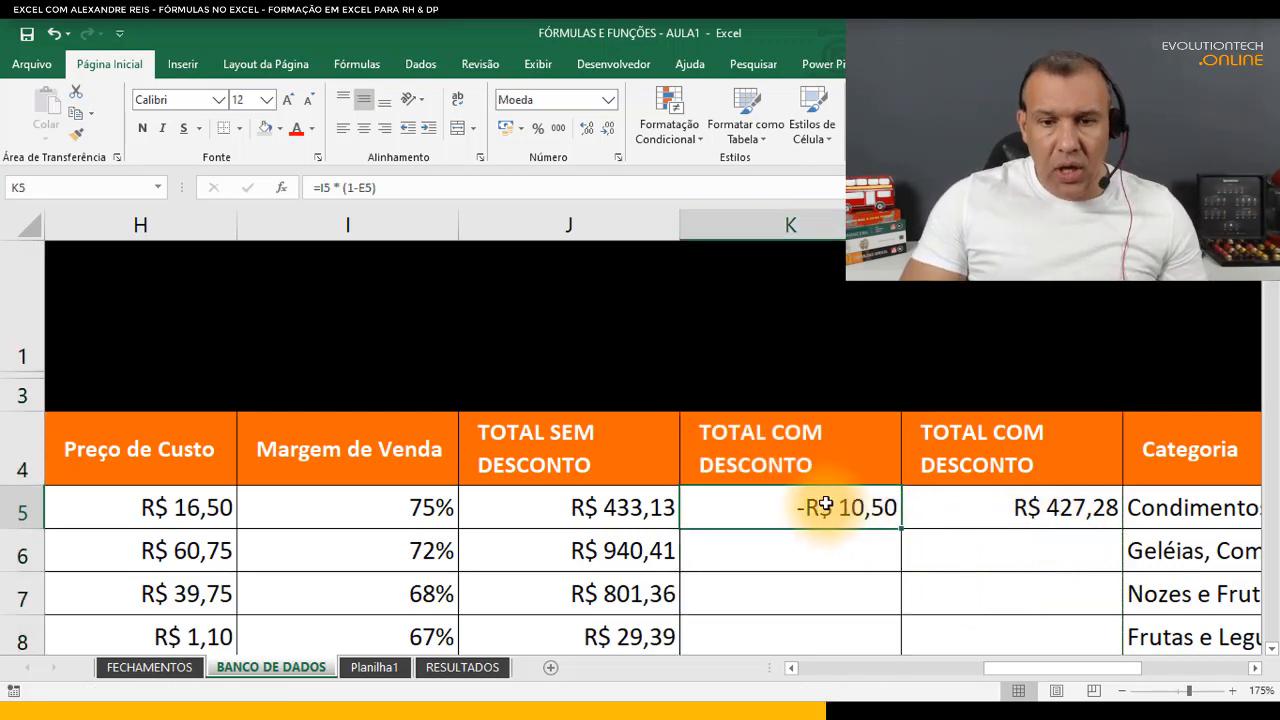
pyautogui.doubleClick(827, 508)
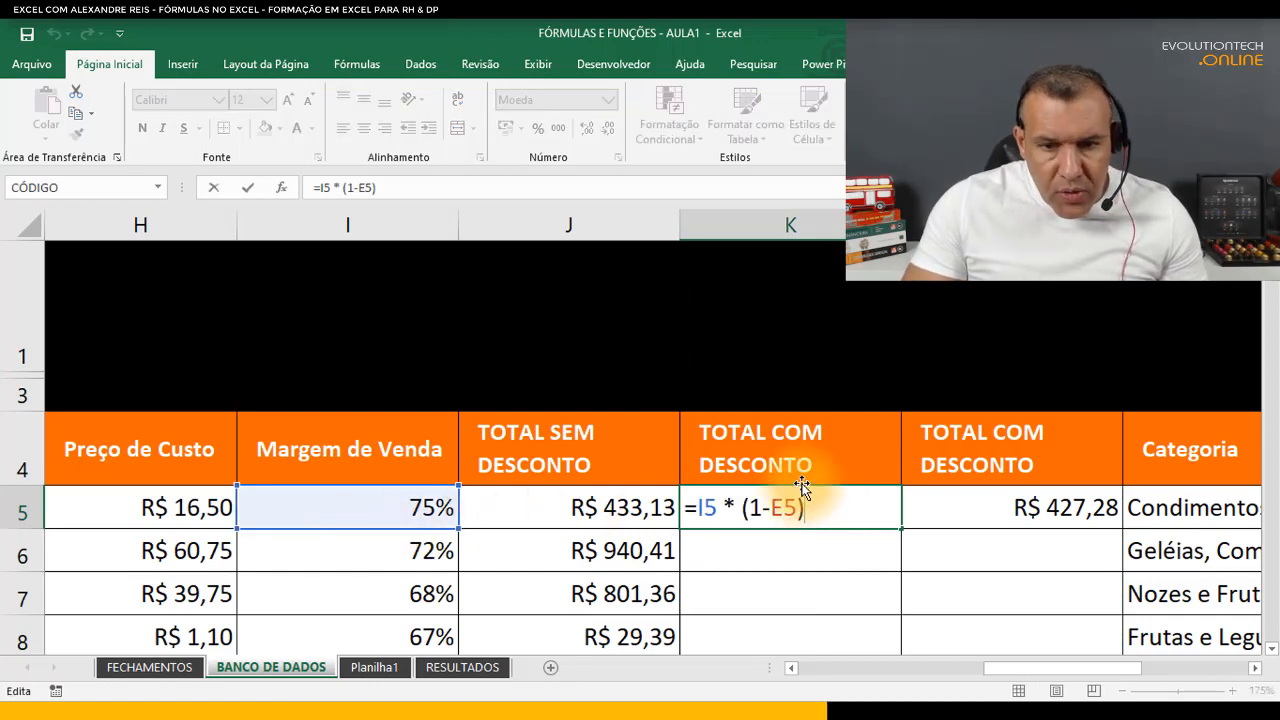
pyautogui.hotkey('ctrl', 'Return')
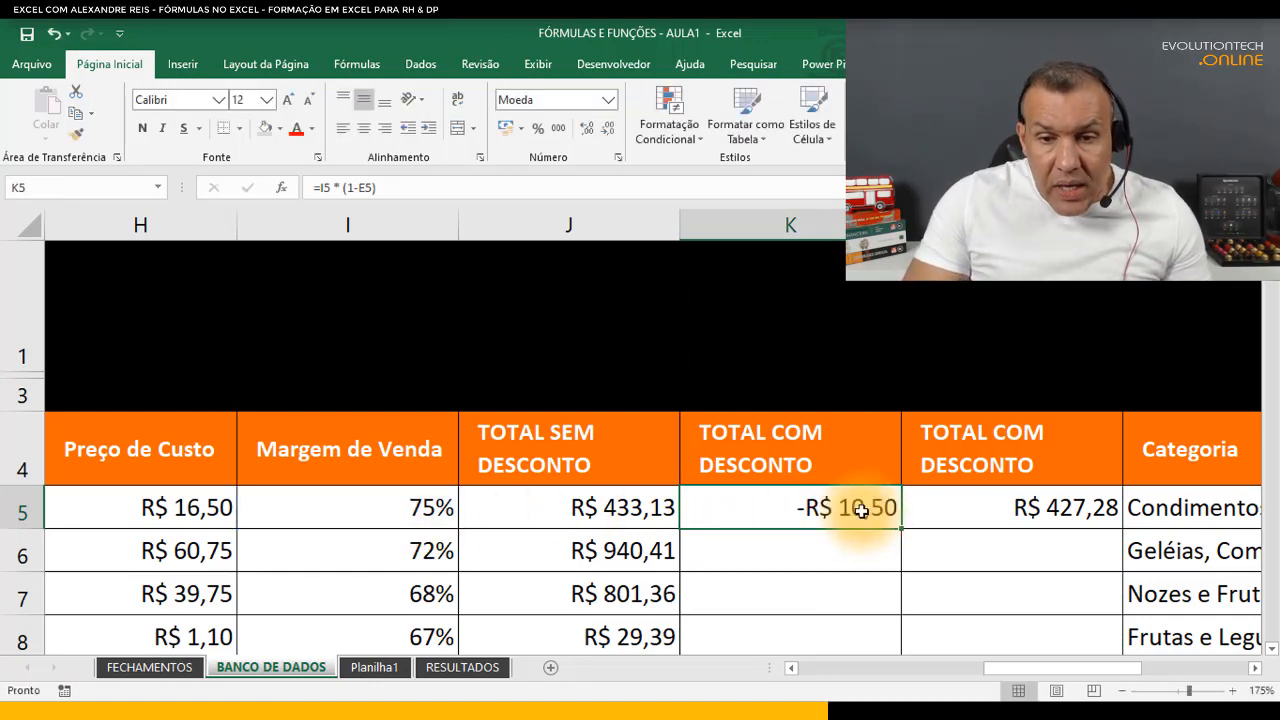
pyautogui.press('Delete')
# - Fill the duplicate column's header cell K4 with the standard dark blue colour, and select K5 below it
pyautogui.click(800, 463)
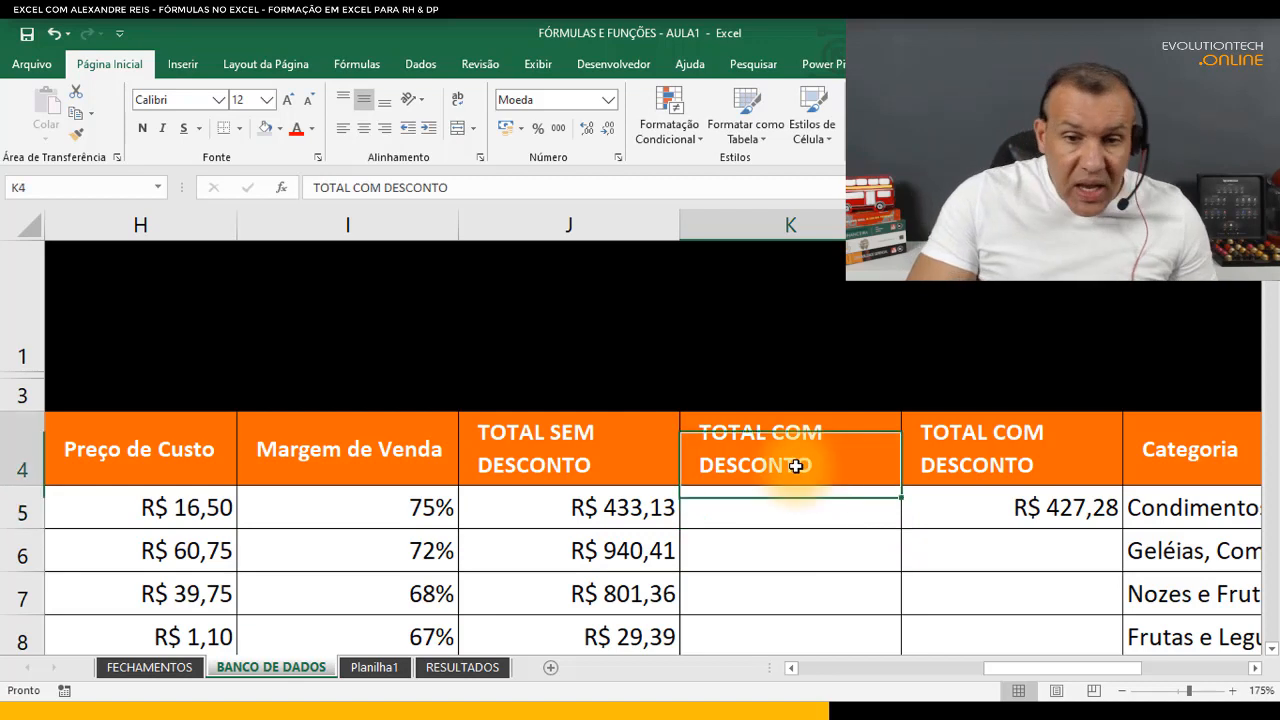
pyautogui.click(281, 130)
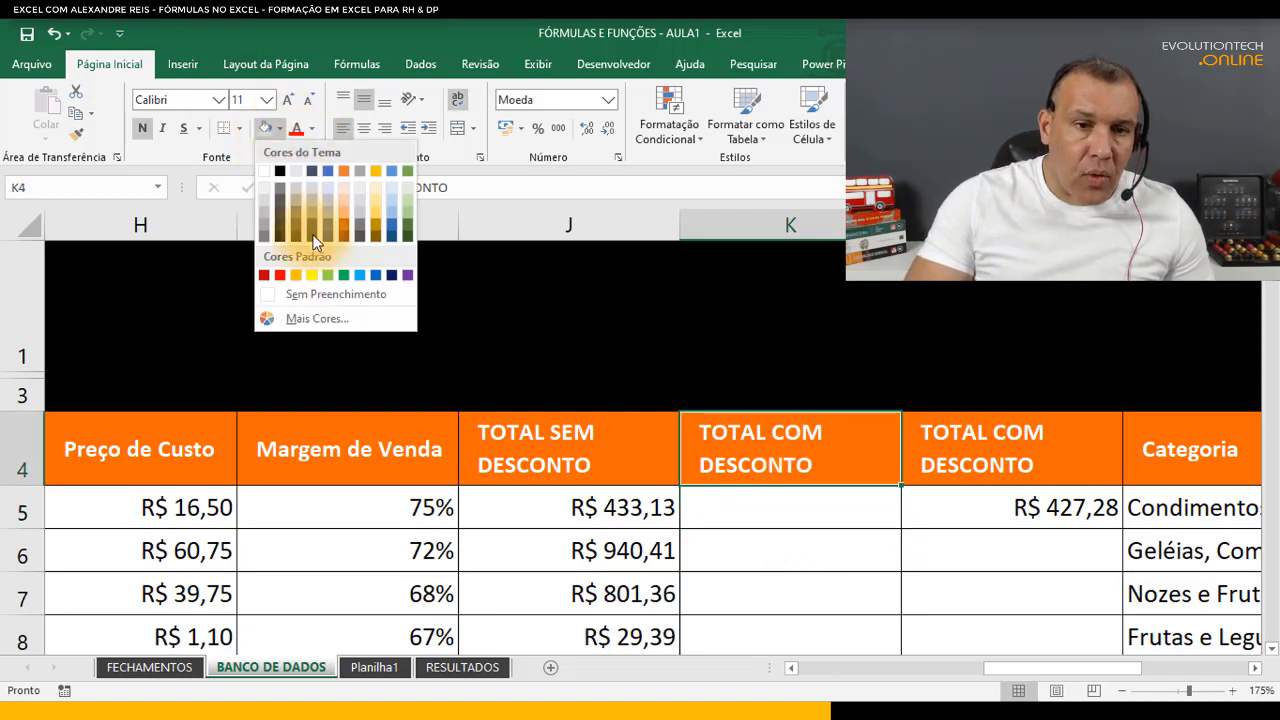
pyautogui.click(395, 277)
pyautogui.click(771, 509)
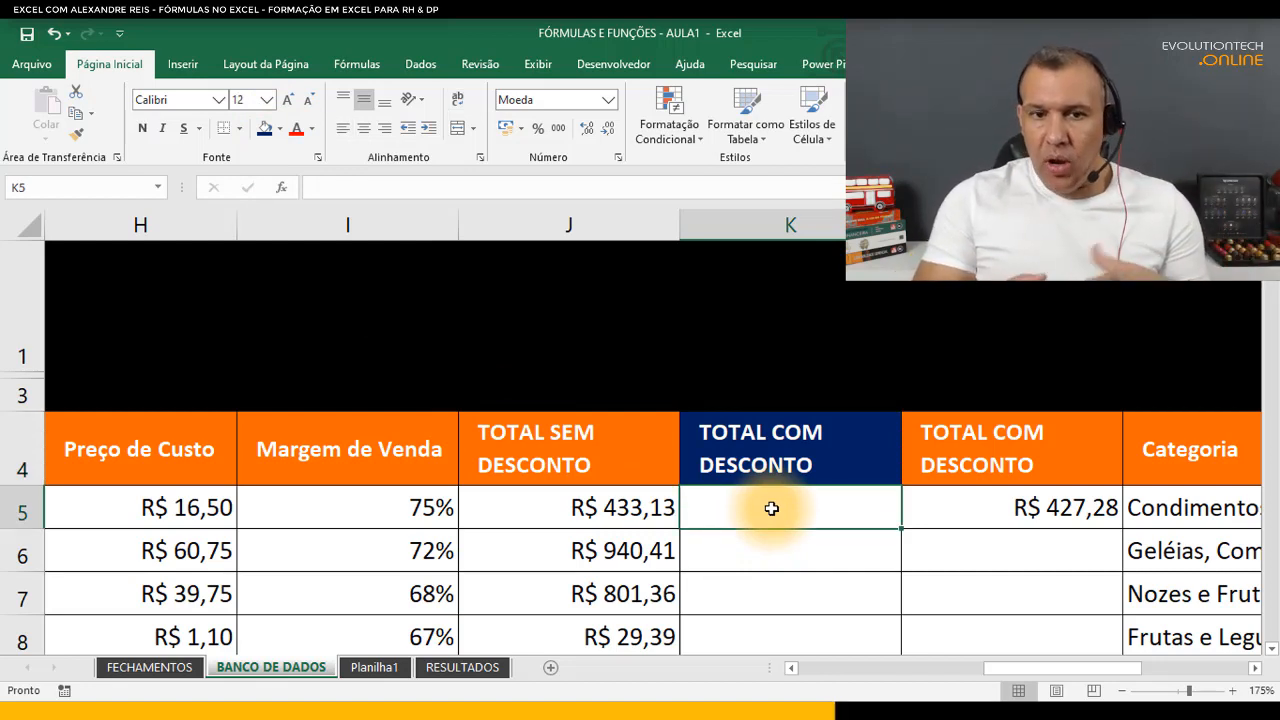
pyautogui.click(578, 222)
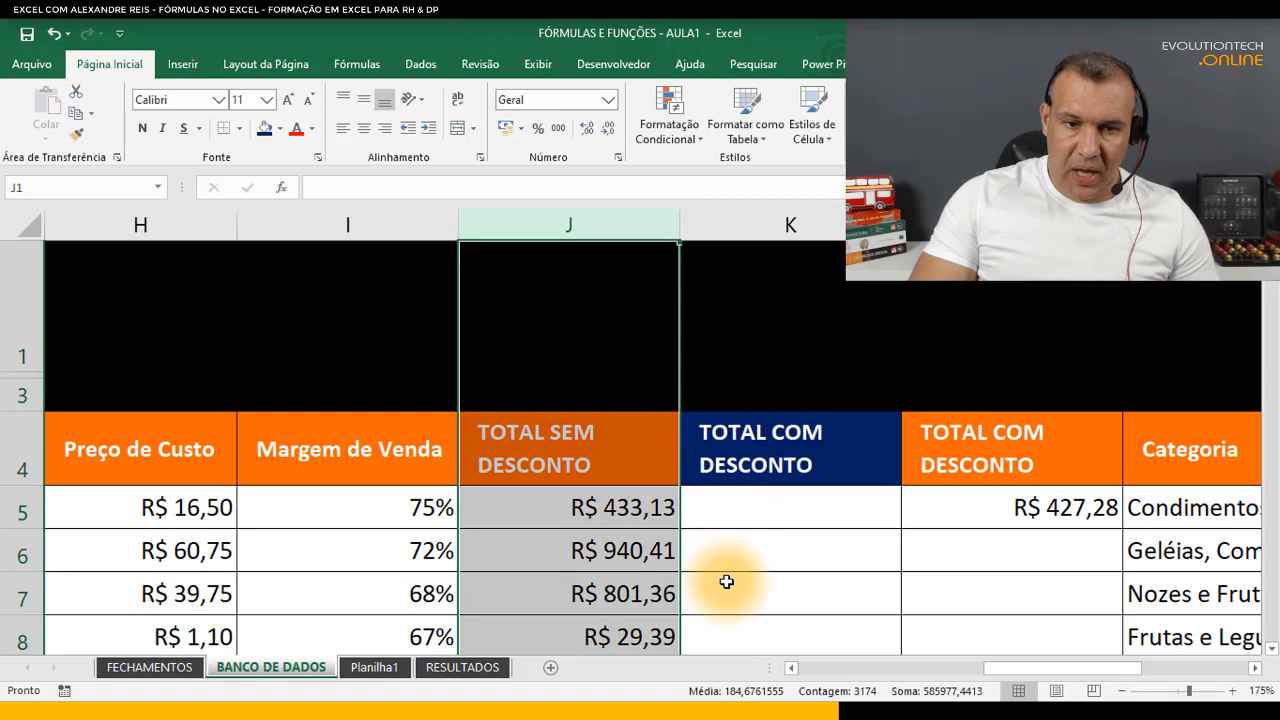
pyautogui.click(770, 481)
pyautogui.click(802, 510)
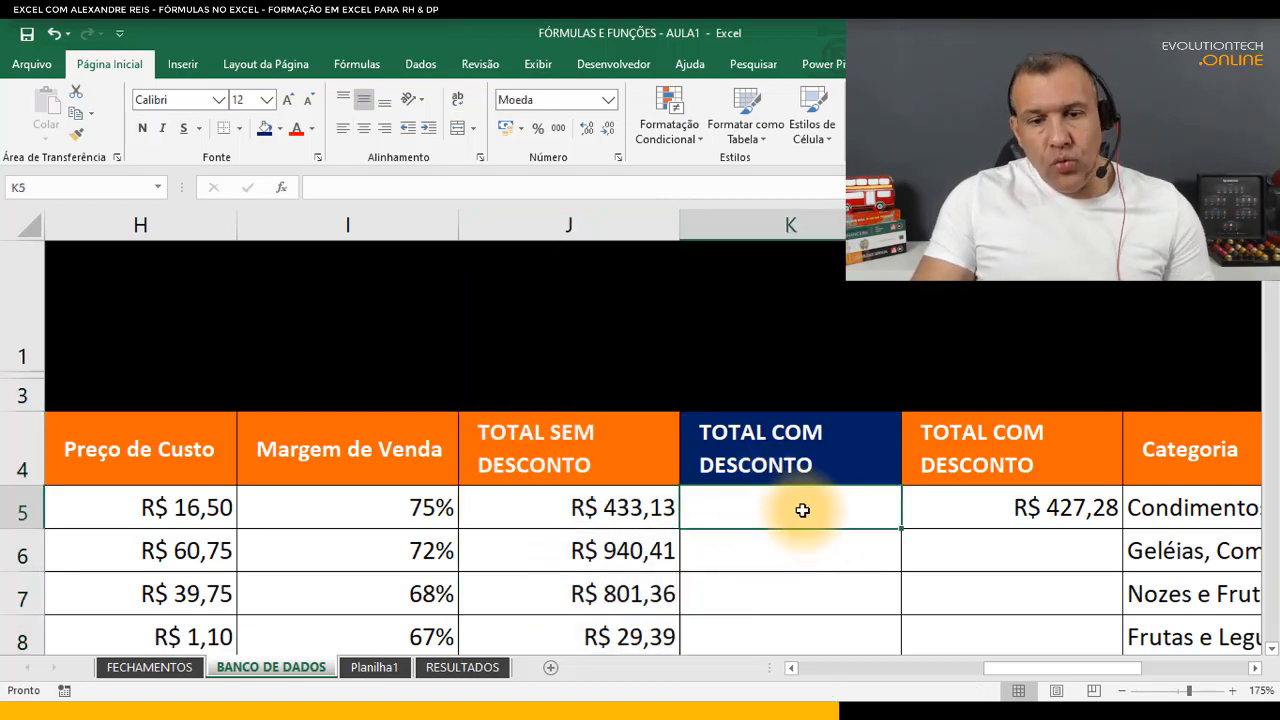
pyautogui.doubleClick(600, 505)
# - Enter the formula =H5 * I5 in K5 of the blue TOTAL COM DESCONTO column, multiplying cost price by sales margin
pyautogui.click(751, 511)
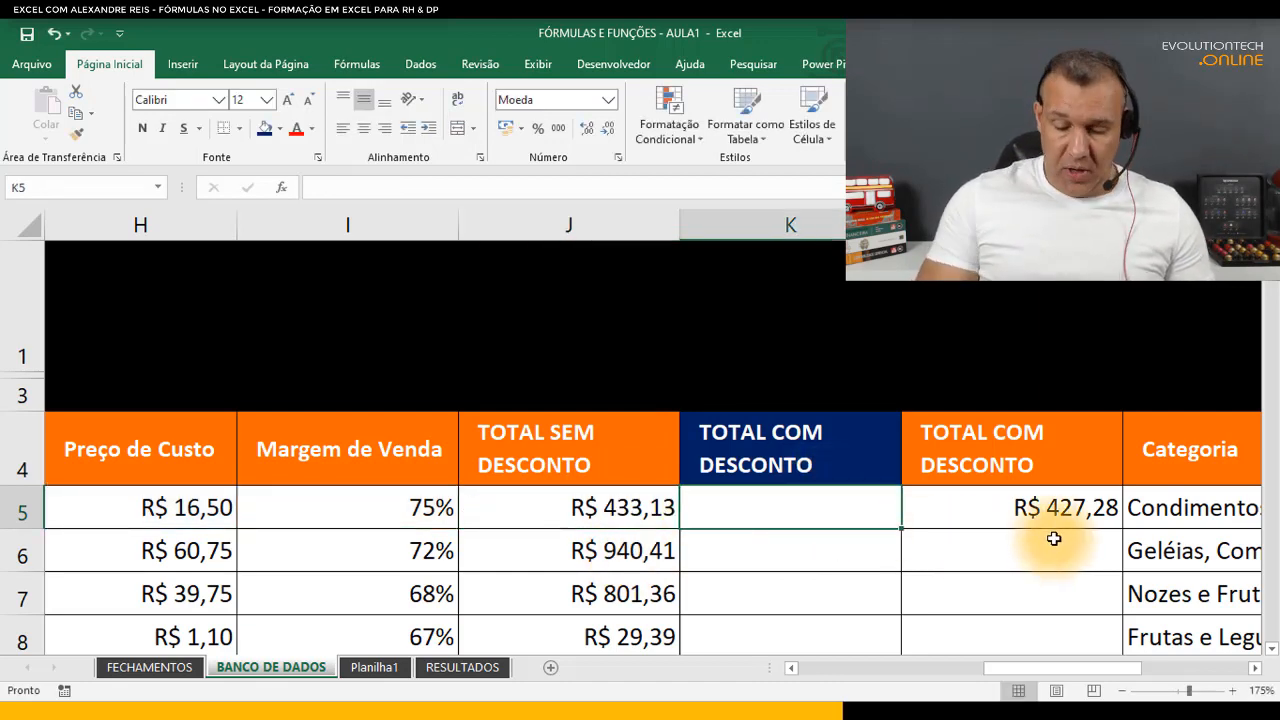
pyautogui.write('=')
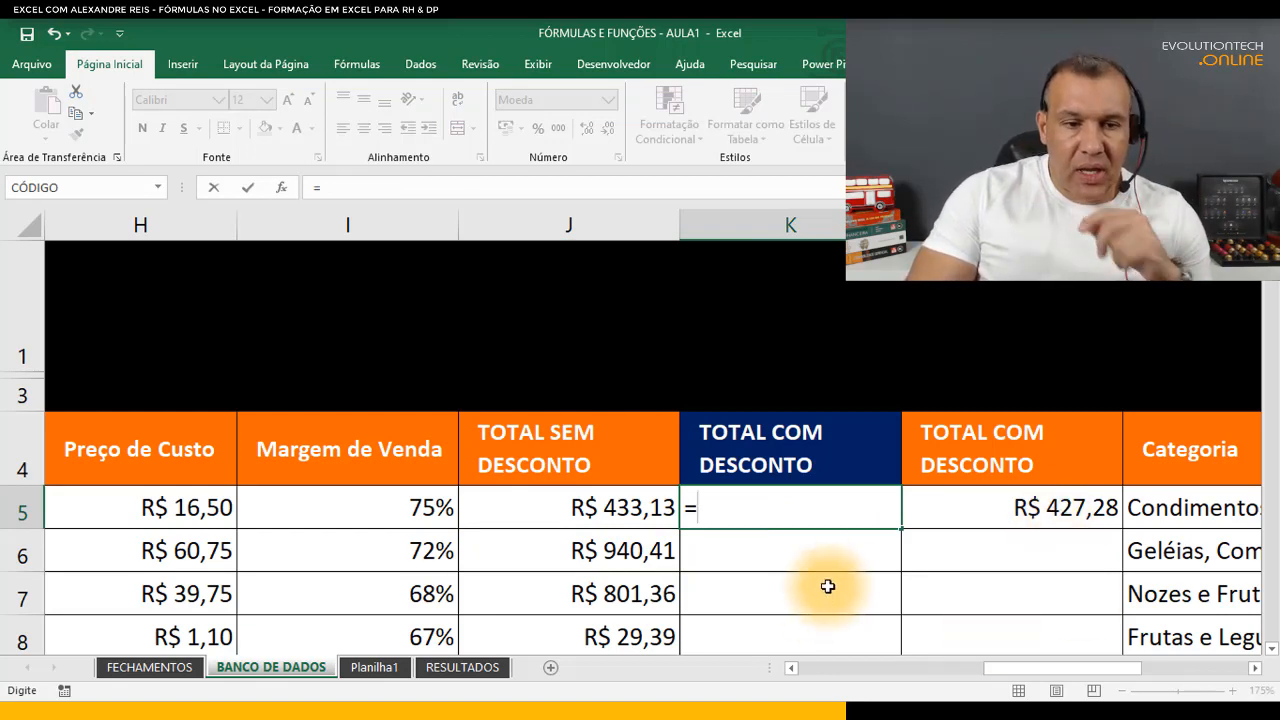
pyautogui.click(204, 503)
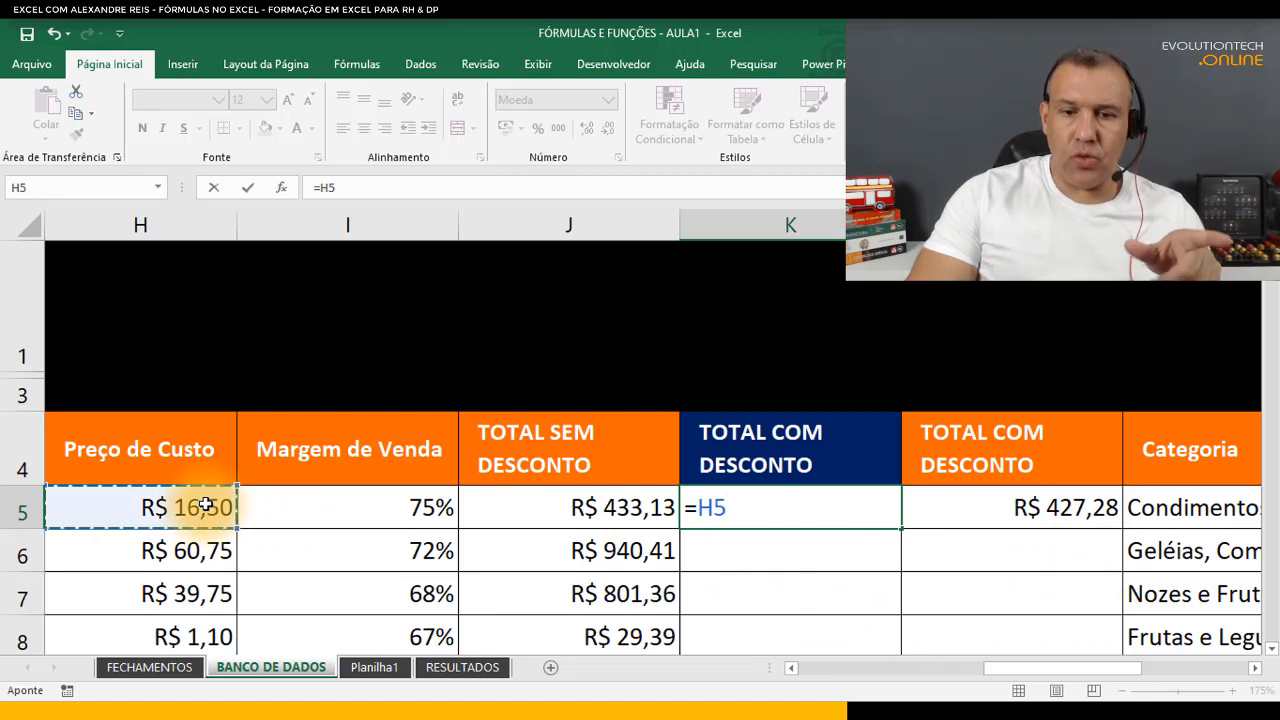
pyautogui.write('*')
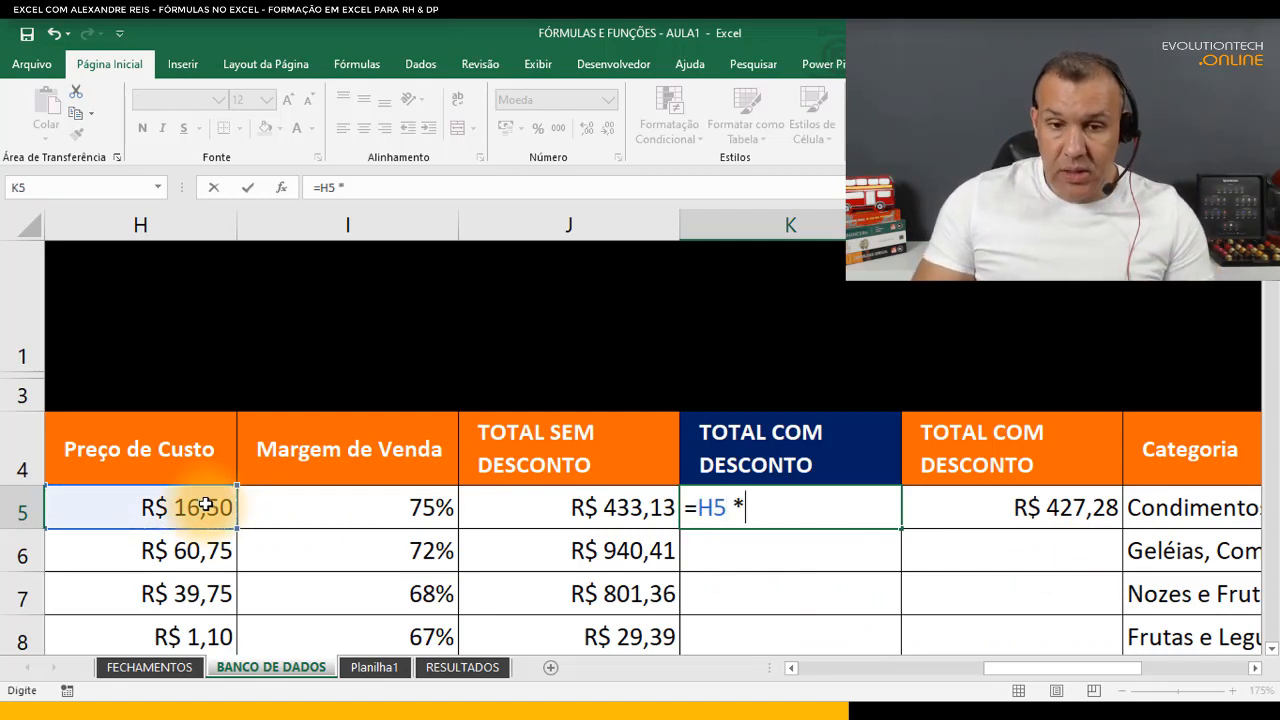
pyautogui.click(424, 510)
pyautogui.press('Return')
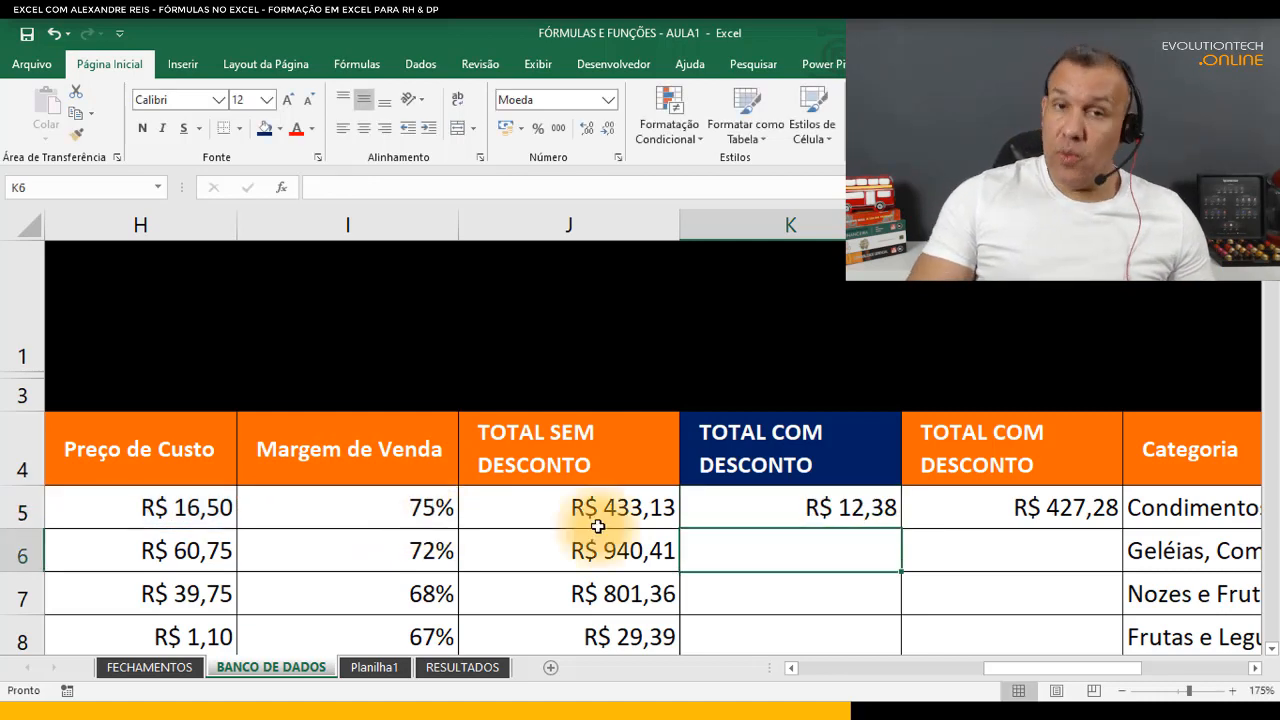
# - Edit the K5 formula to =H5 * (1+I5) so that the margin is added to the cost price
pyautogui.click(818, 511)
pyautogui.doubleClick(818, 511)
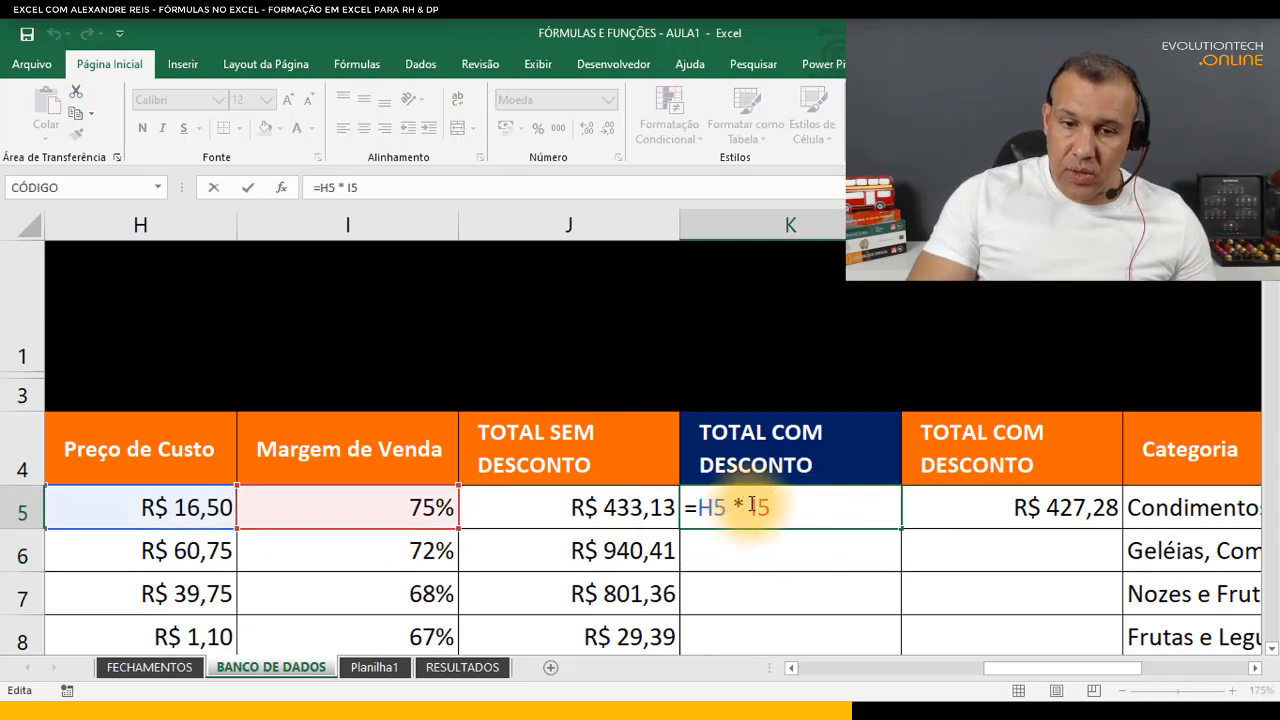
pyautogui.write('(1')
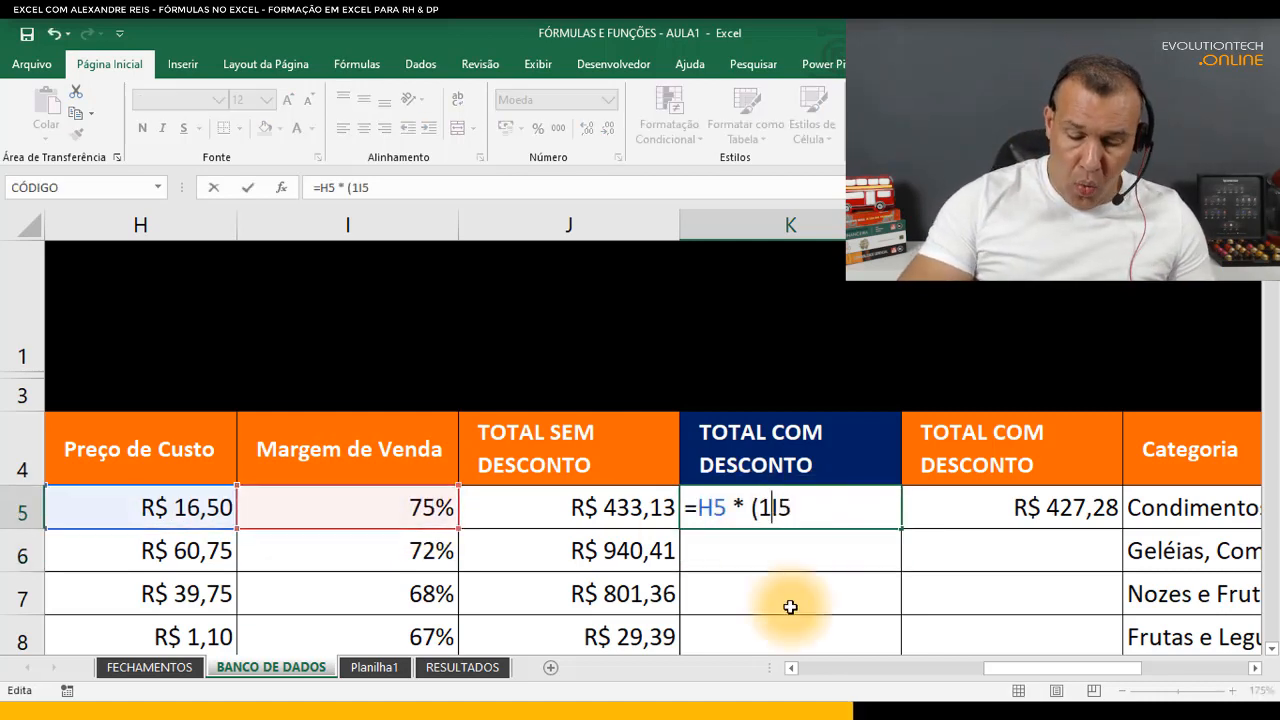
pyautogui.write('+')
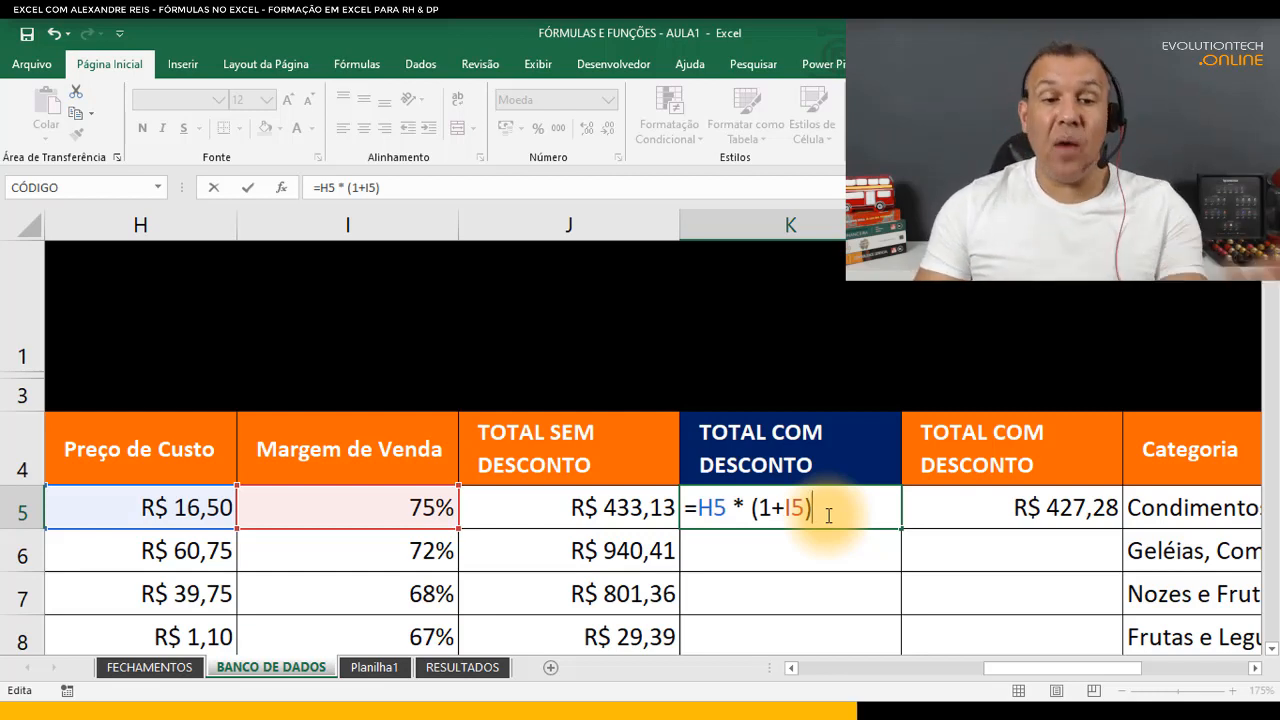
pyautogui.press('Return')
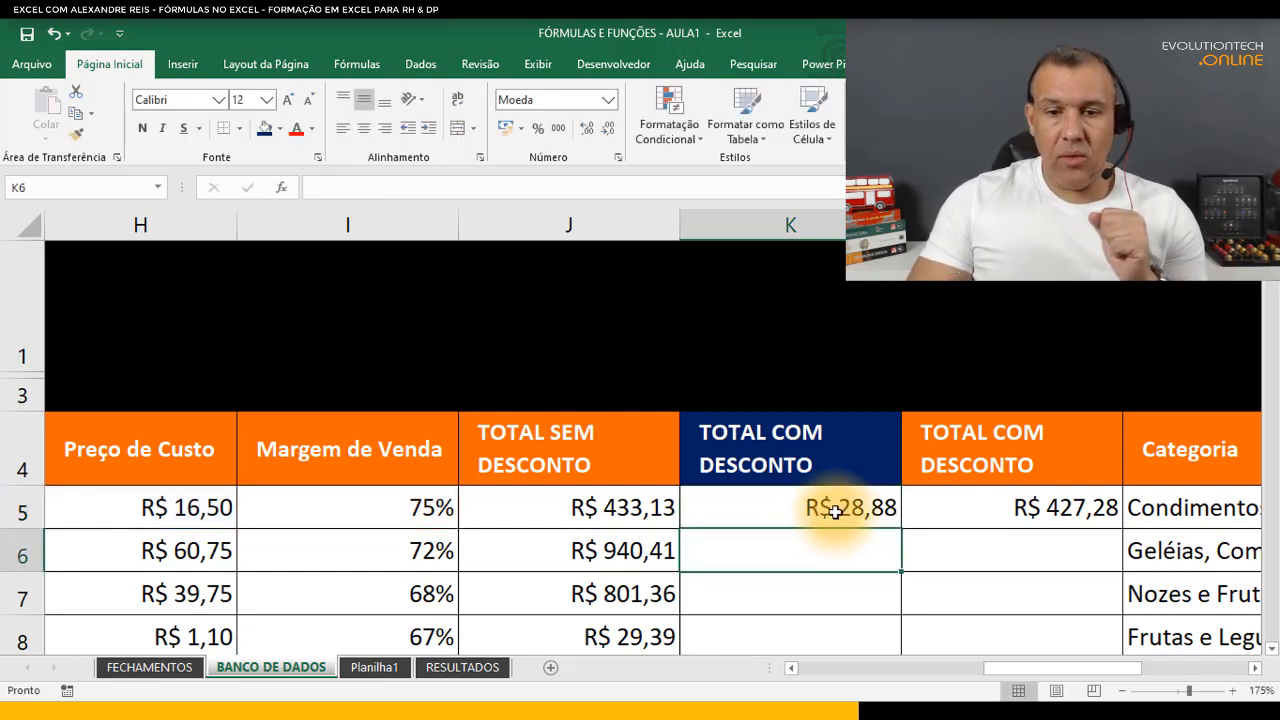
pyautogui.click(817, 503)
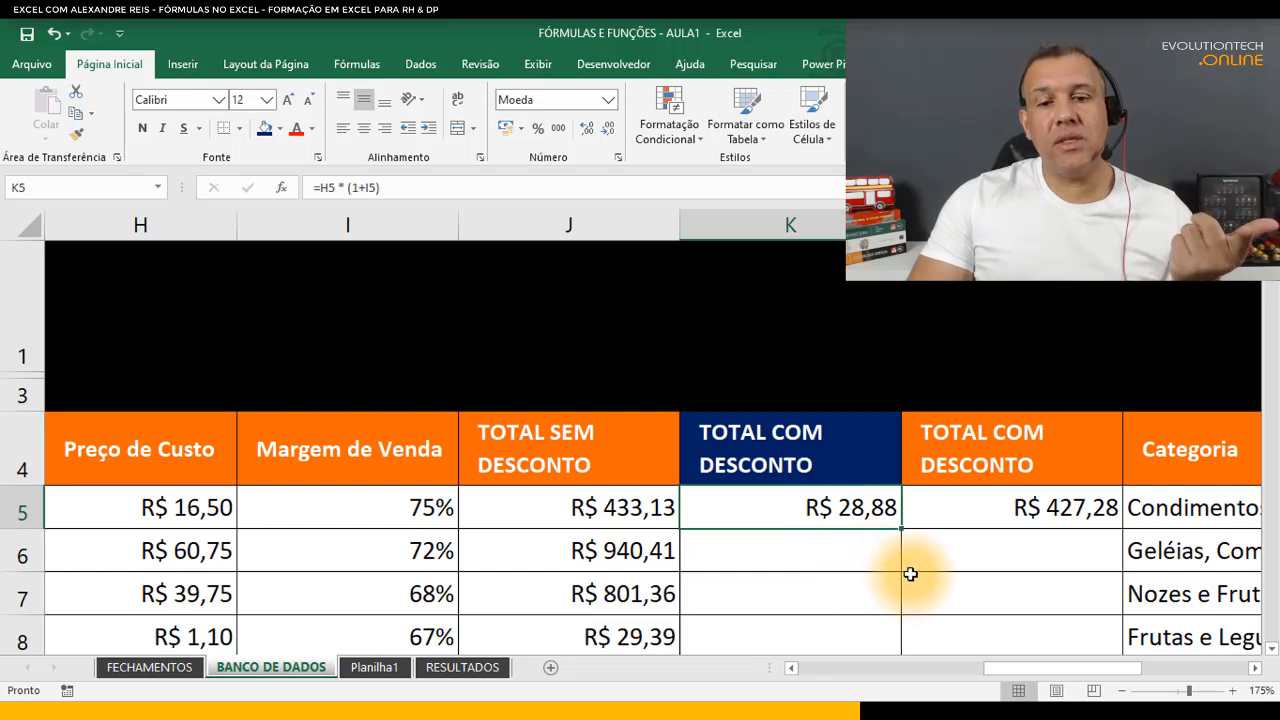
# - Extend the K5 formula with the discount factor so that it reads =H5 * (1+I5) * (1-F5)
pyautogui.doubleClick(836, 508)
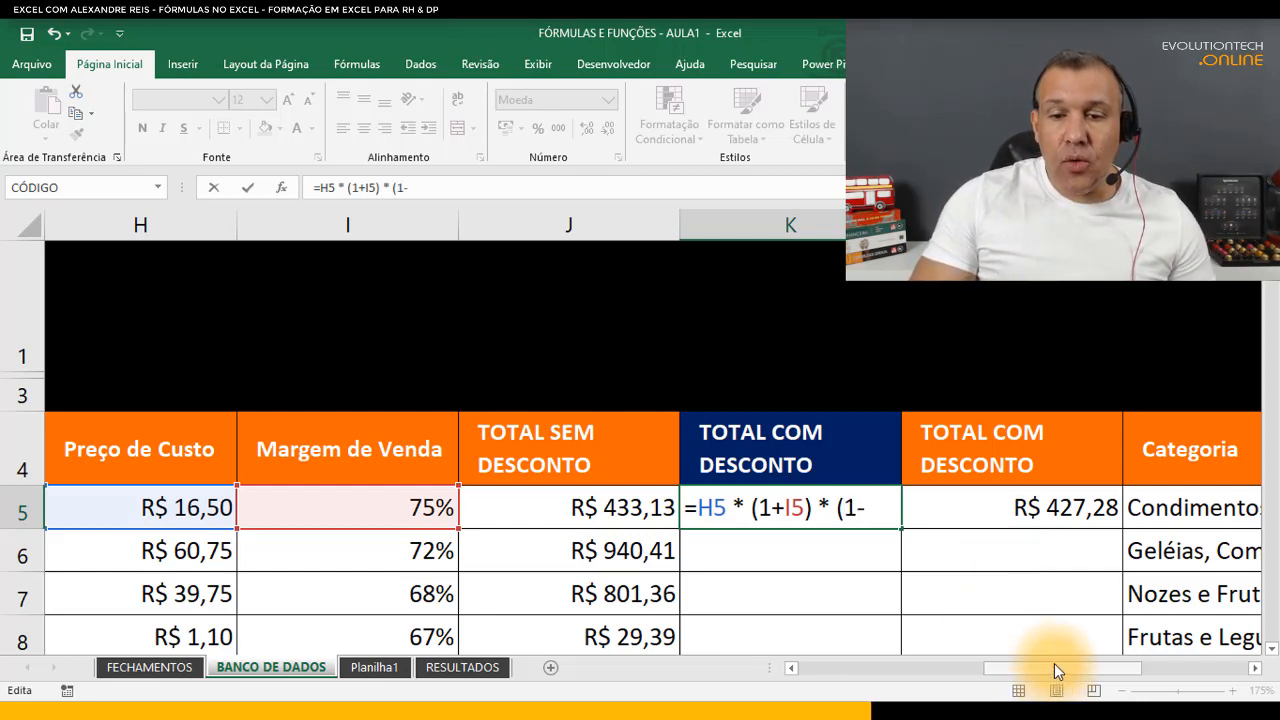
pyautogui.moveTo(1054, 663); pyautogui.dragTo(1002, 663)
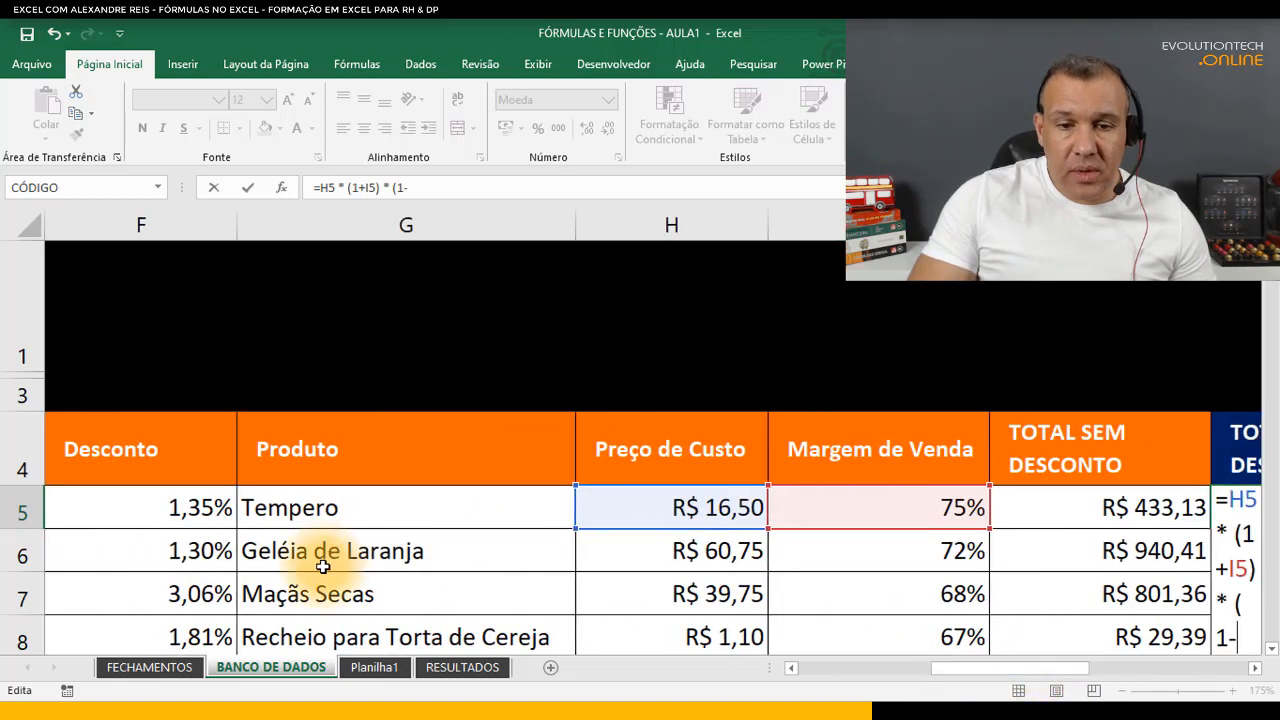
pyautogui.click(215, 506)
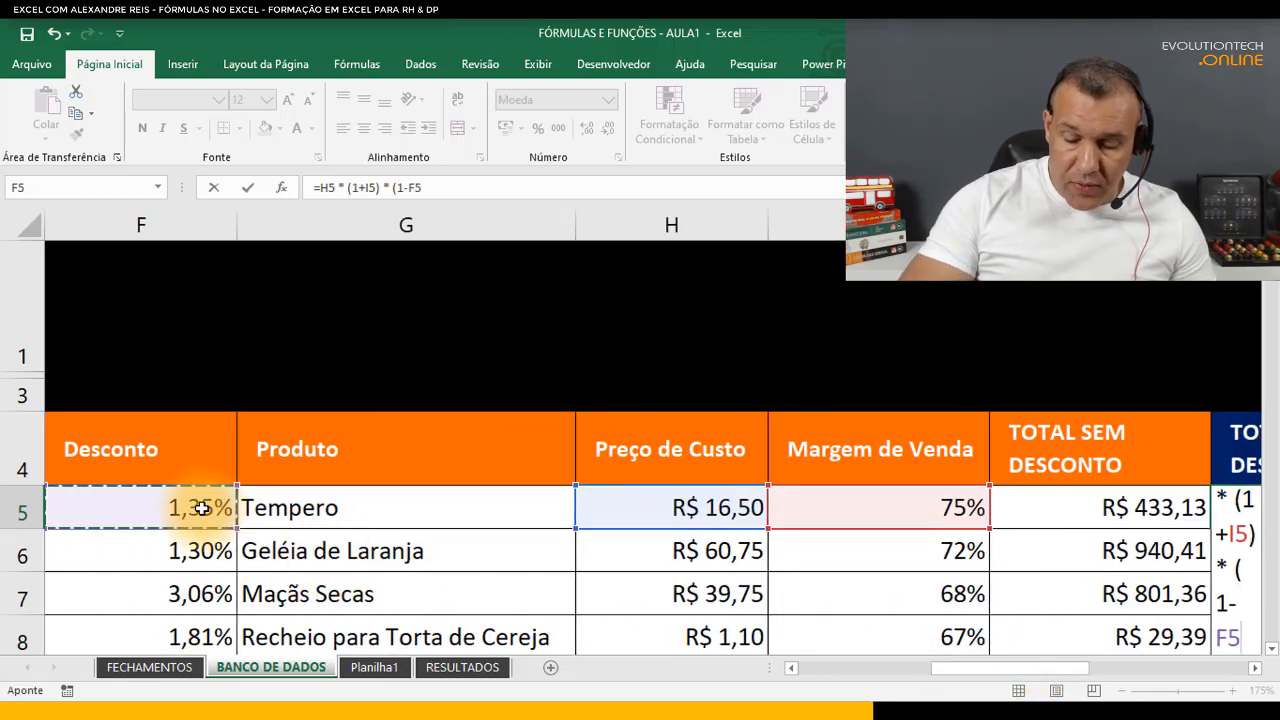
pyautogui.press('Return')
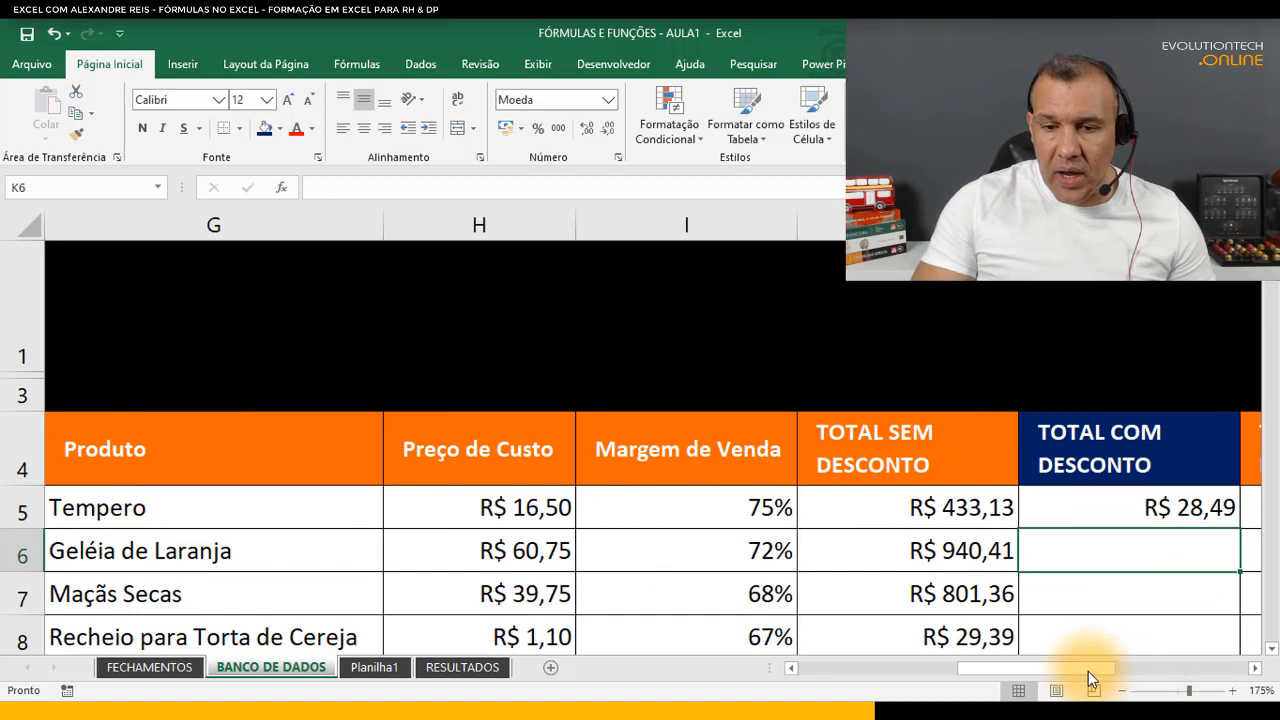
# - Review the K5 formula's references to the cost price in H5, the margin in I5 and the discount in F5
pyautogui.hscroll(1, 1101, 670)
pyautogui.doubleClick(838, 507)
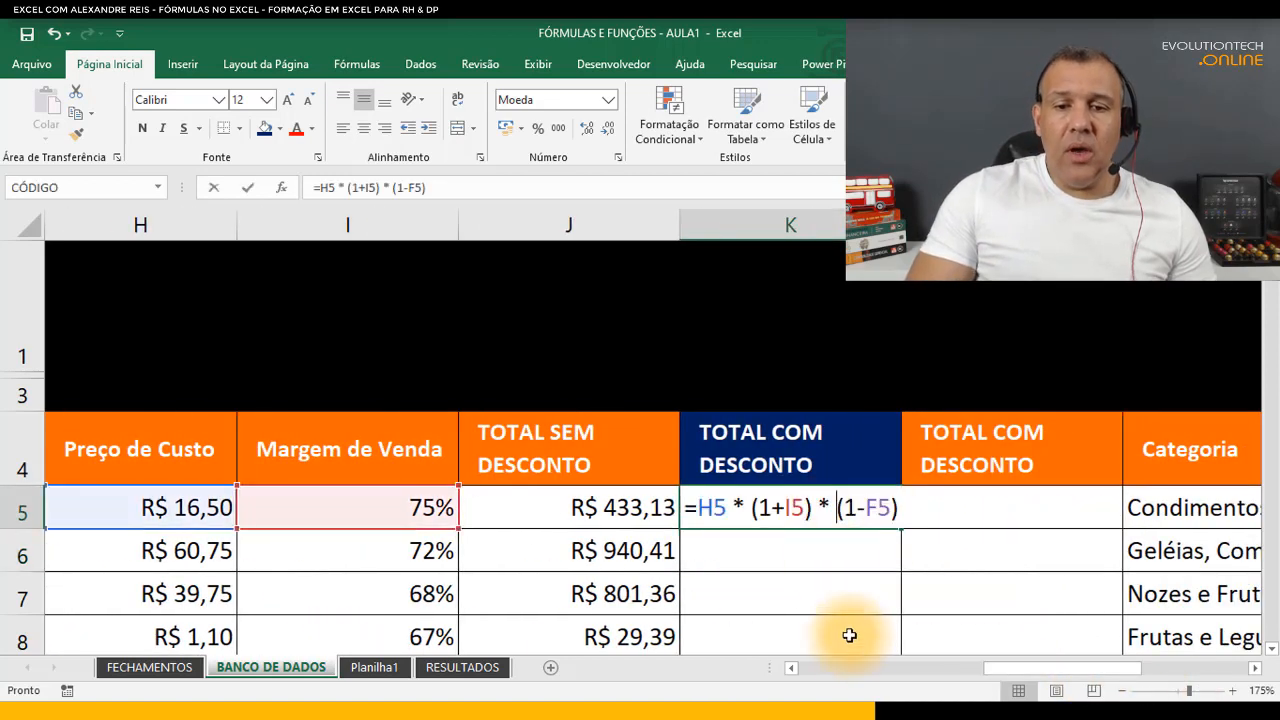
pyautogui.doubleClick(711, 507)
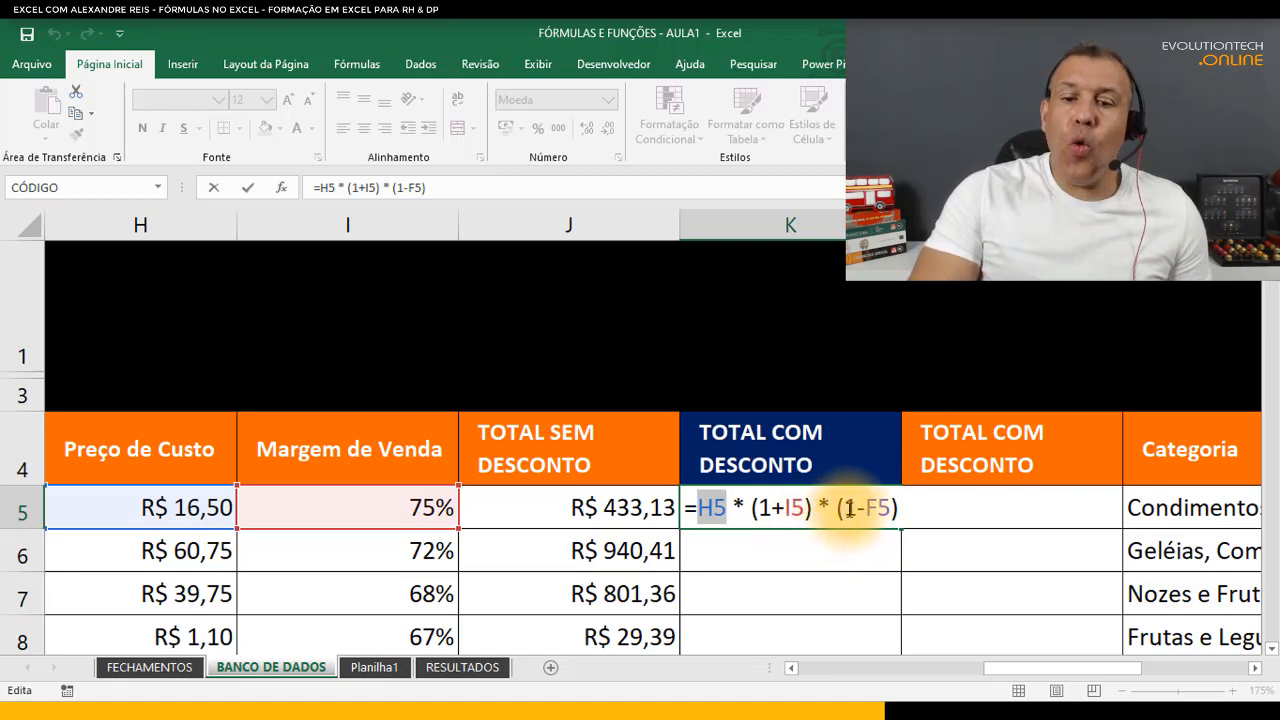
pyautogui.moveTo(1047, 662); pyautogui.dragTo(973, 685)
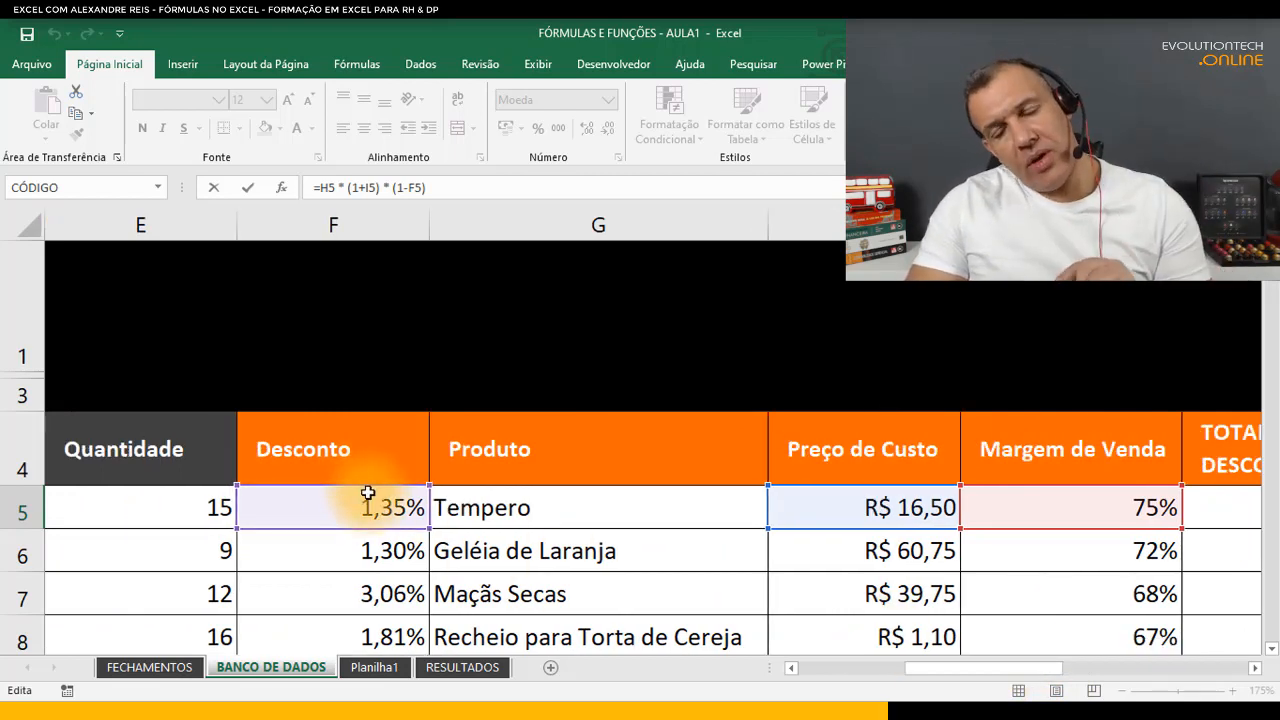
pyautogui.press('Return')
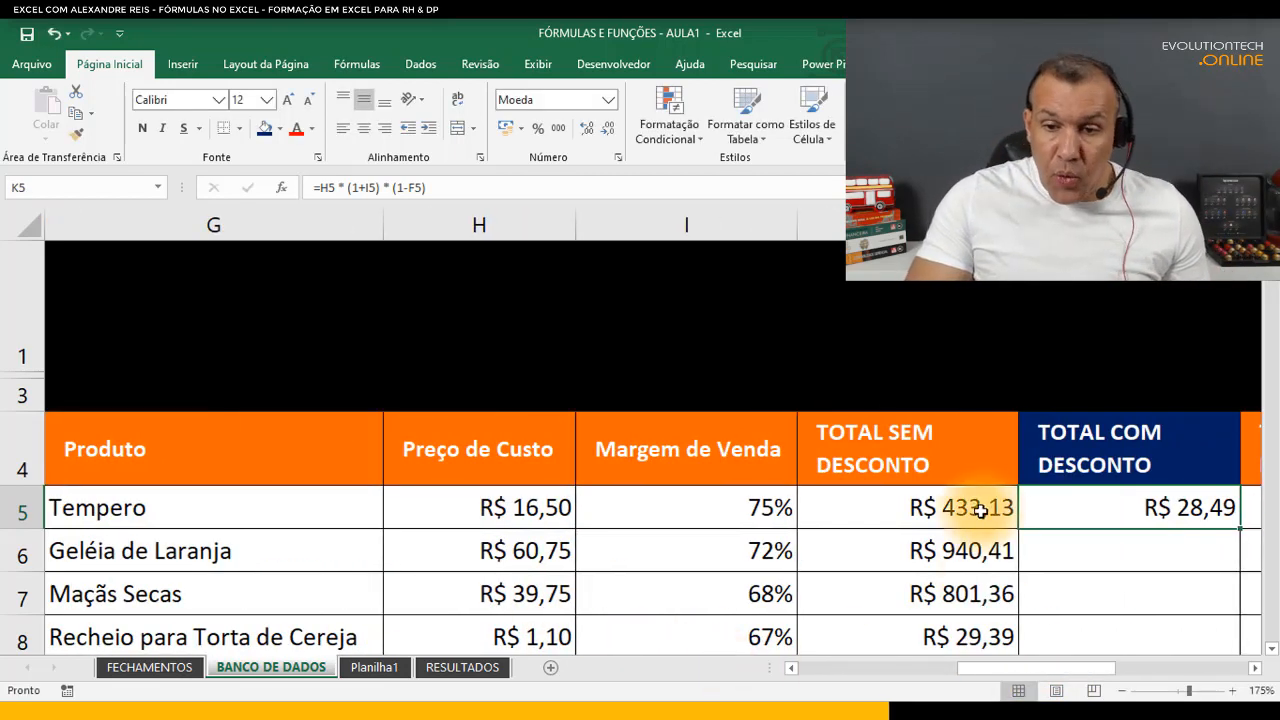
pyautogui.moveTo(1091, 669); pyautogui.dragTo(1108, 672)
# - Multiply the K5 formula by the quantity in E5, completing it as =H5 * (1+I5) * (1-F5) * E5
pyautogui.doubleClick(848, 506)
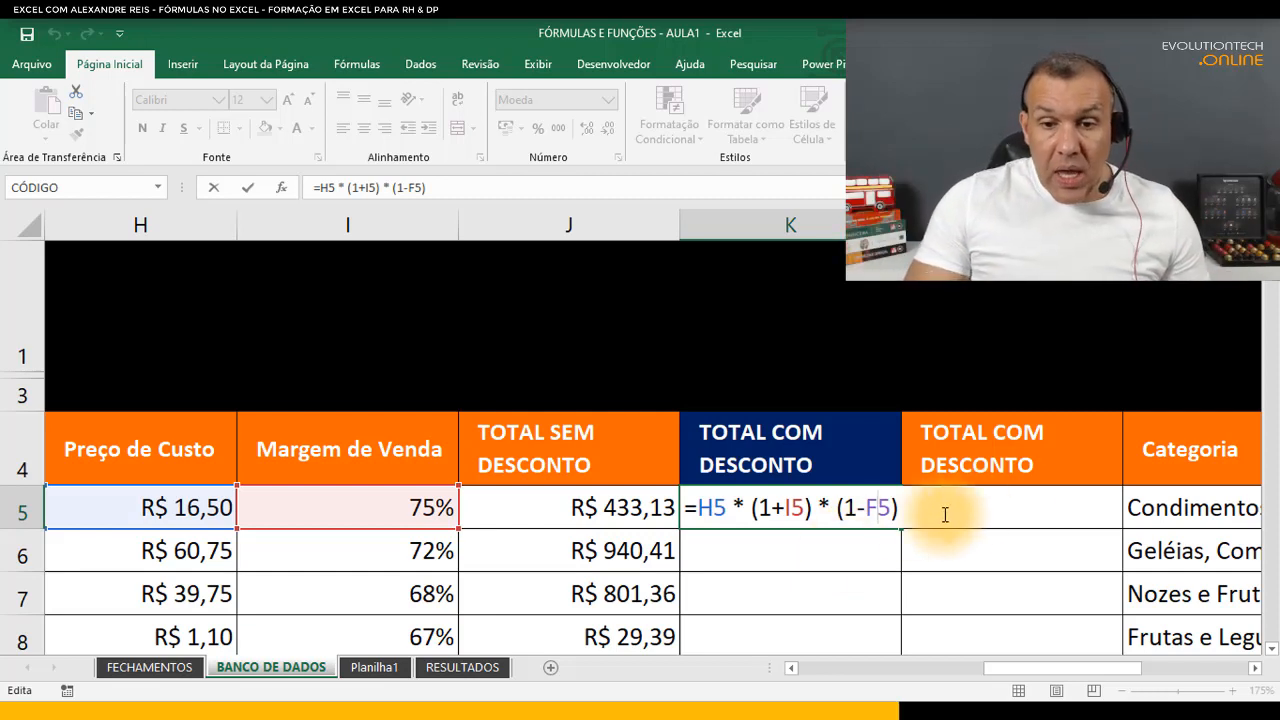
pyautogui.click(910, 514)
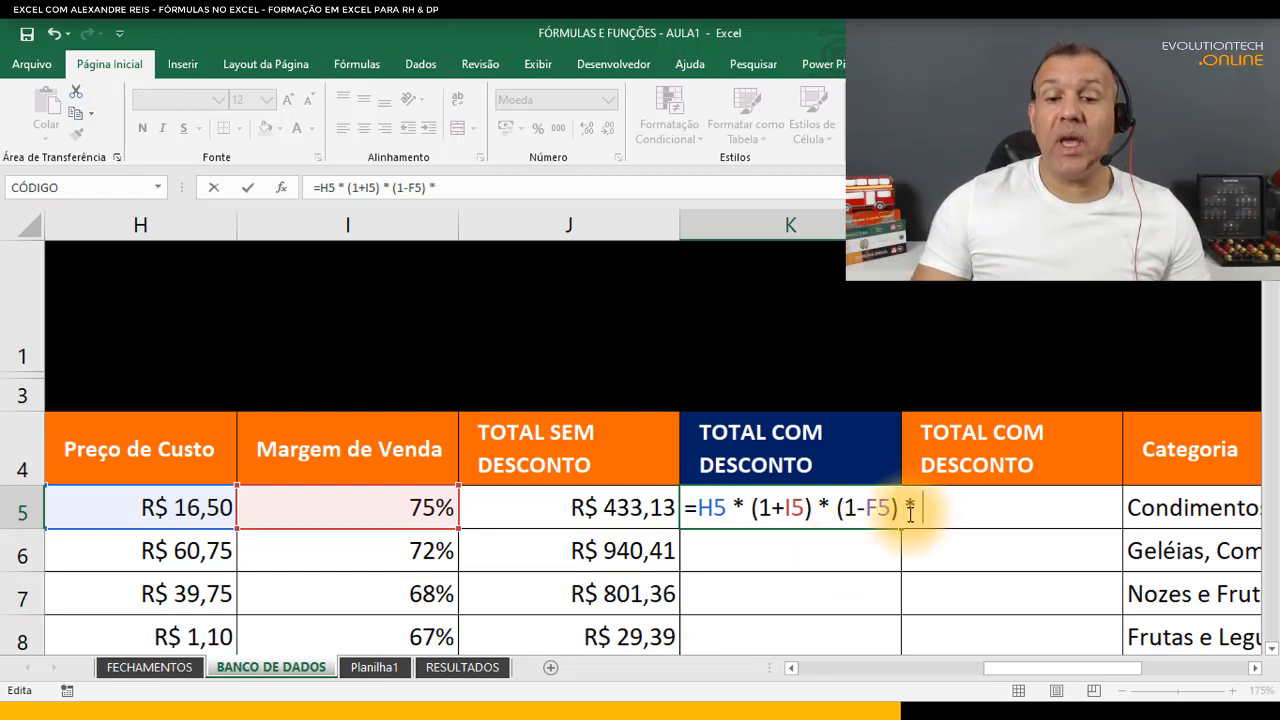
pyautogui.write('*')
pyautogui.moveTo(1002, 673); pyautogui.dragTo(872, 667)
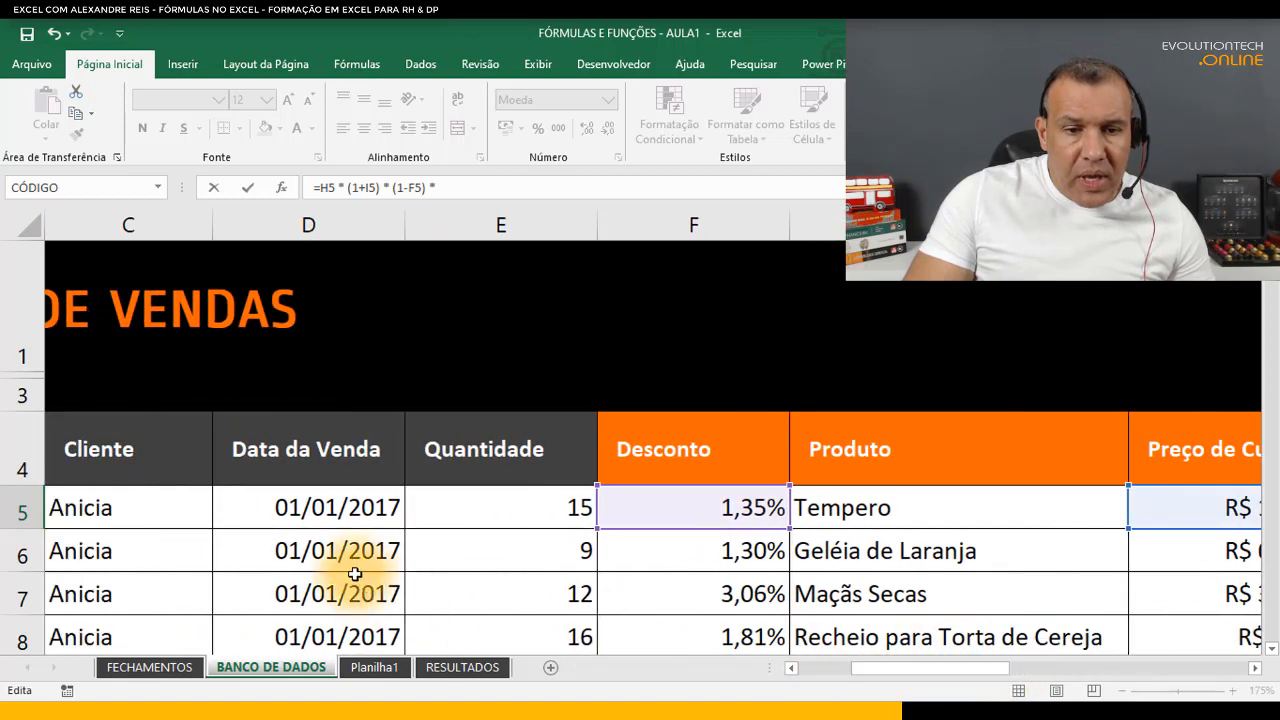
pyautogui.click(486, 500)
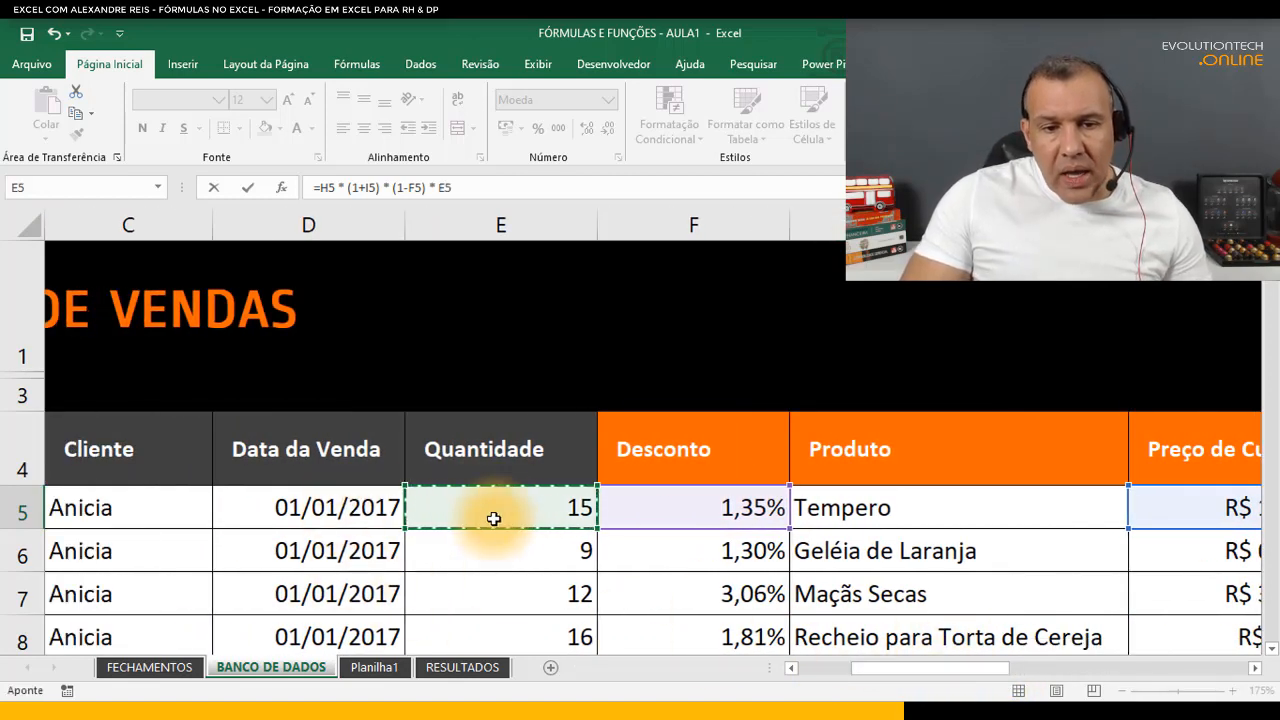
pyautogui.moveTo(980, 671); pyautogui.dragTo(1120, 665)
pyautogui.press('Return')
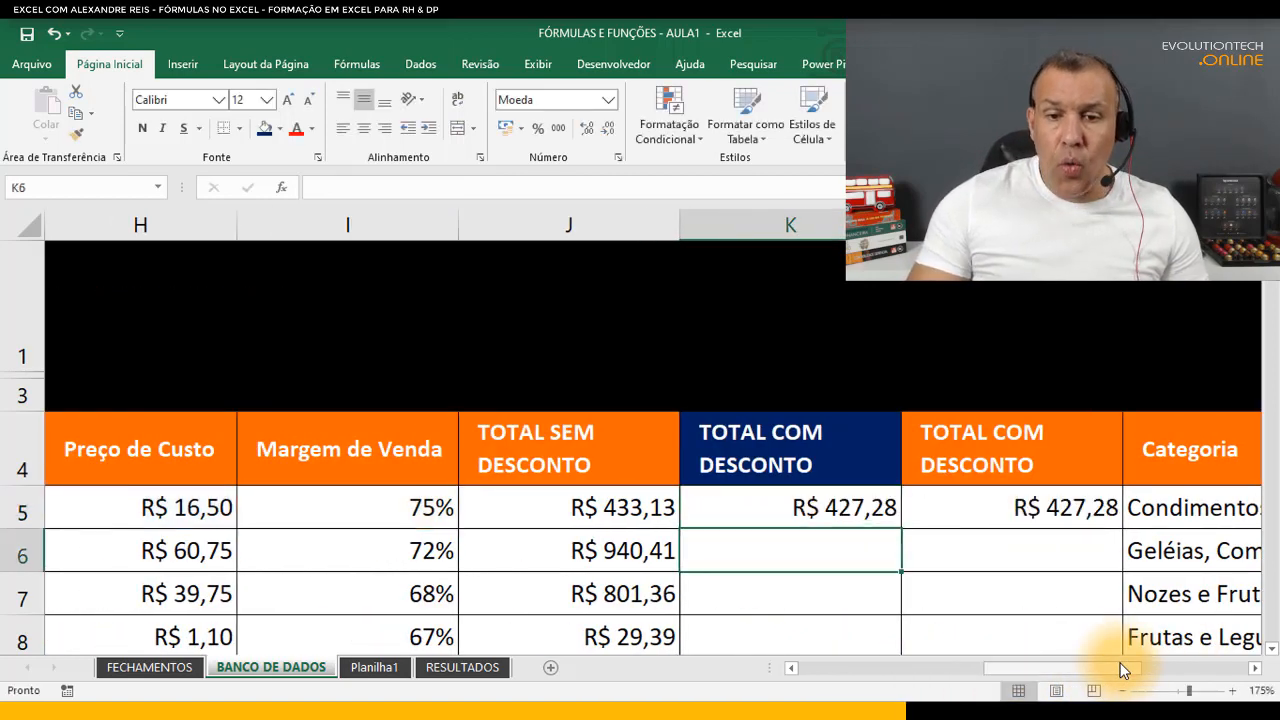
# - Compare the formulas in K5 and L5 of the two TOTAL COM DESCONTO columns
pyautogui.click(820, 506)
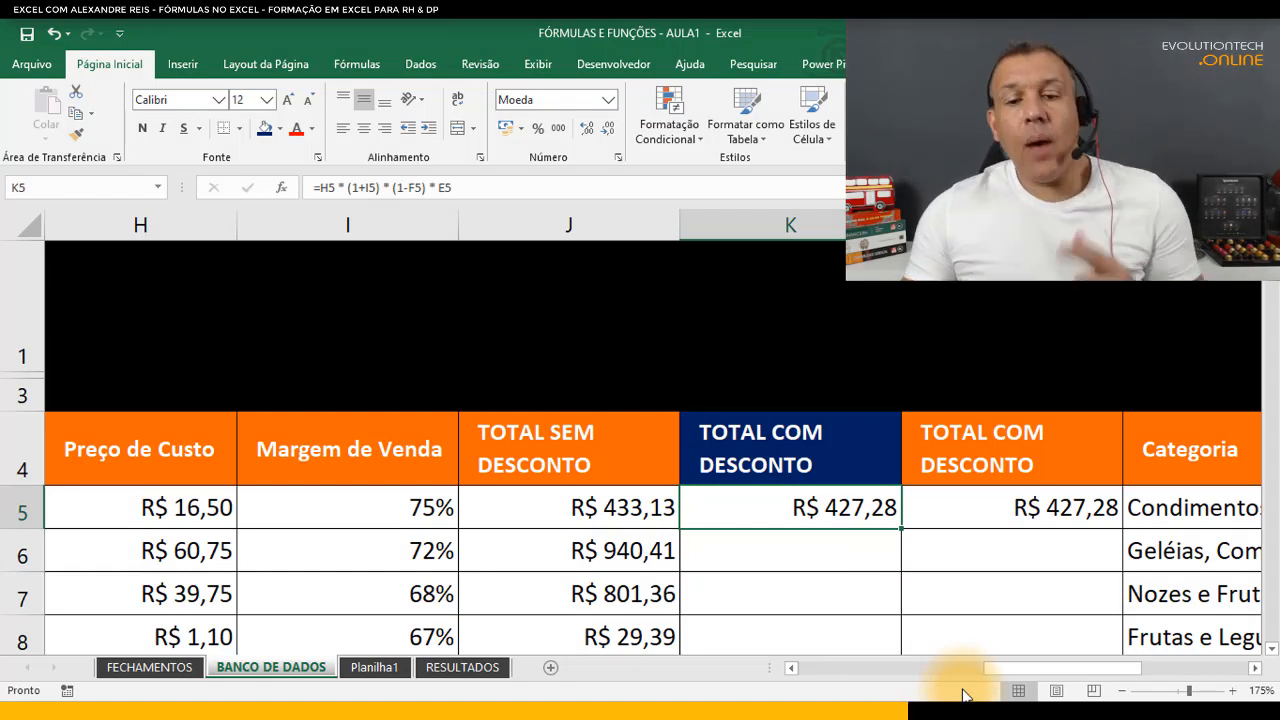
pyautogui.doubleClick(1014, 506)
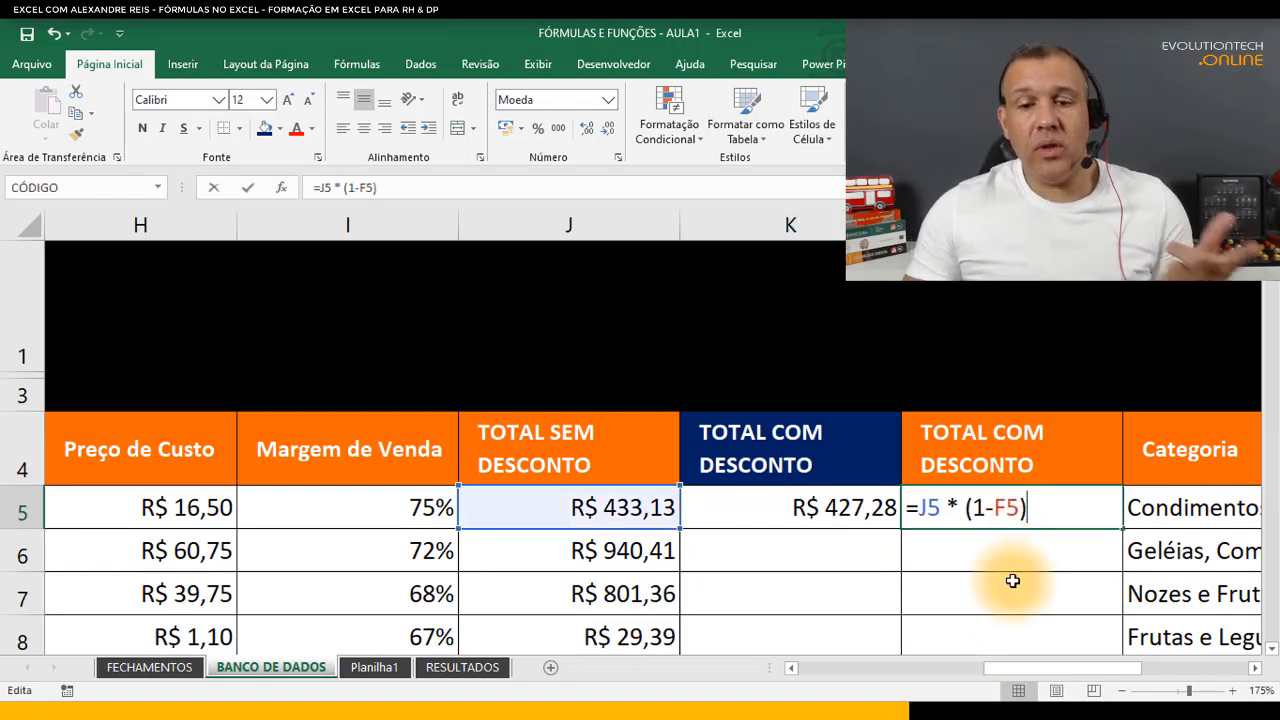
pyautogui.press('Escape')
# - Fill the K5 and L5 formulas down through all data rows of both TOTAL COM DESCONTO columns
pyautogui.click(860, 510)
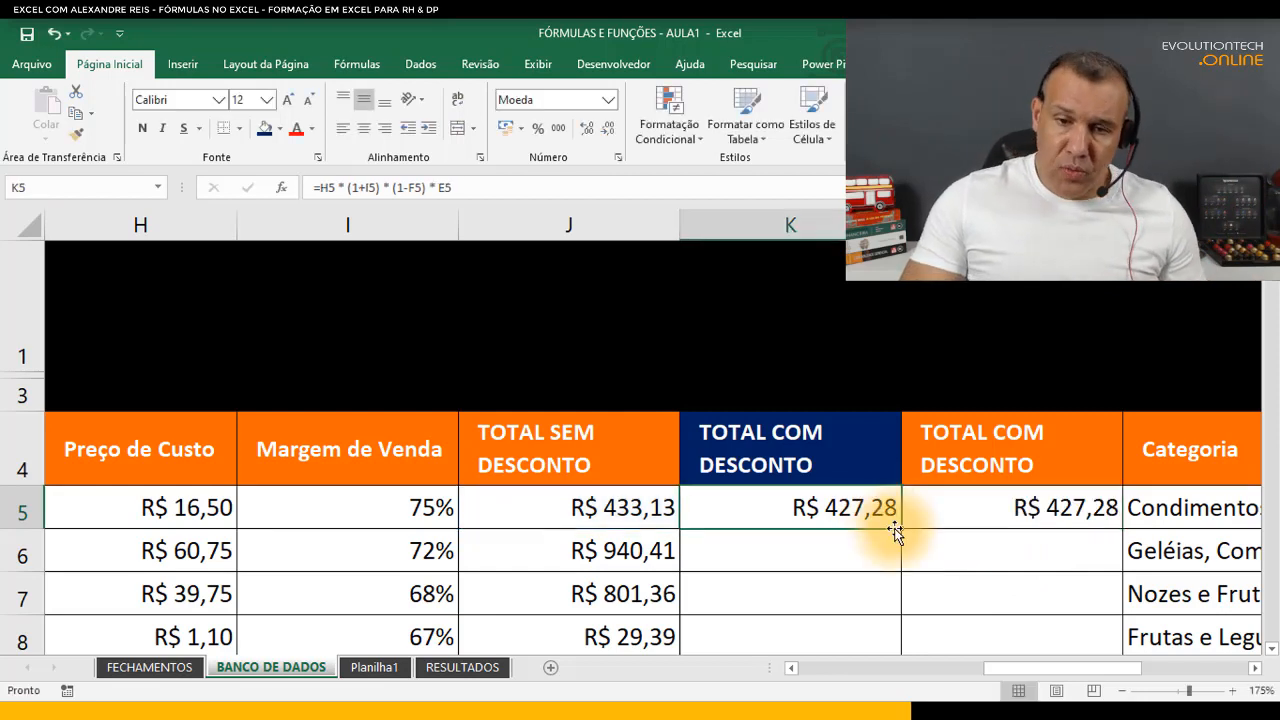
pyautogui.doubleClick(903, 530)
pyautogui.click(1000, 503)
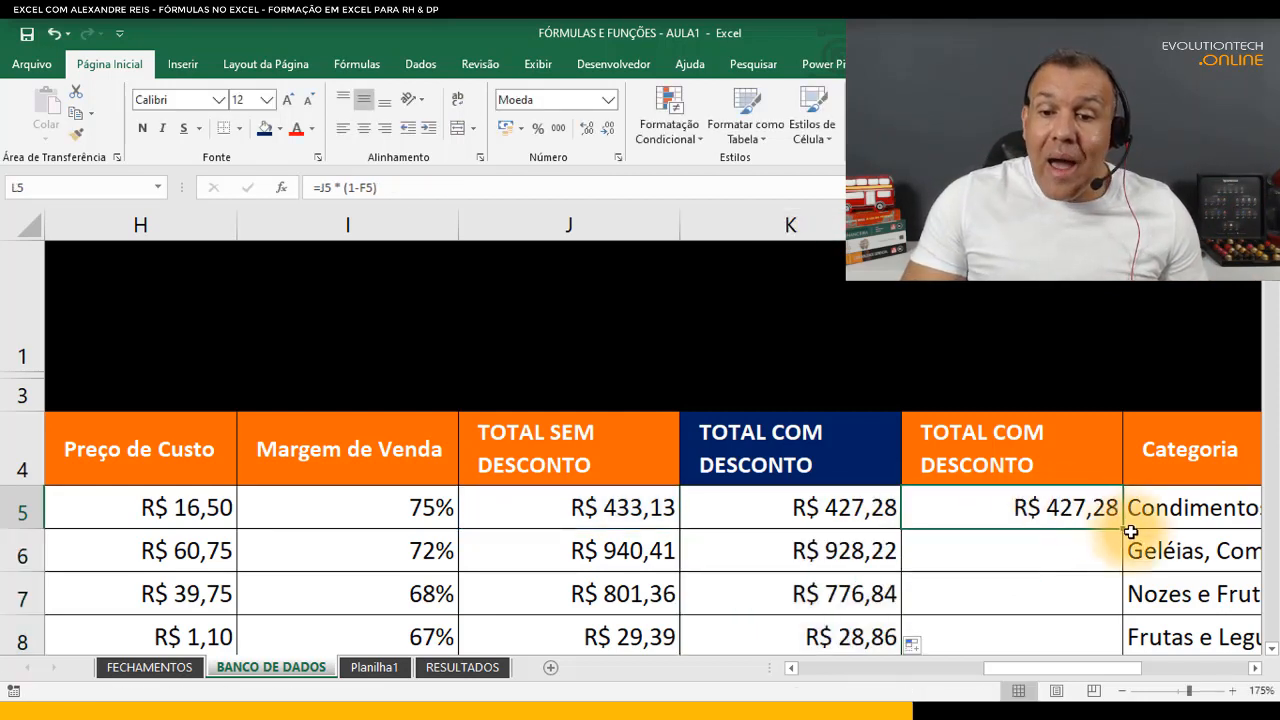
pyautogui.doubleClick(1122, 529)
pyautogui.click(1006, 510)
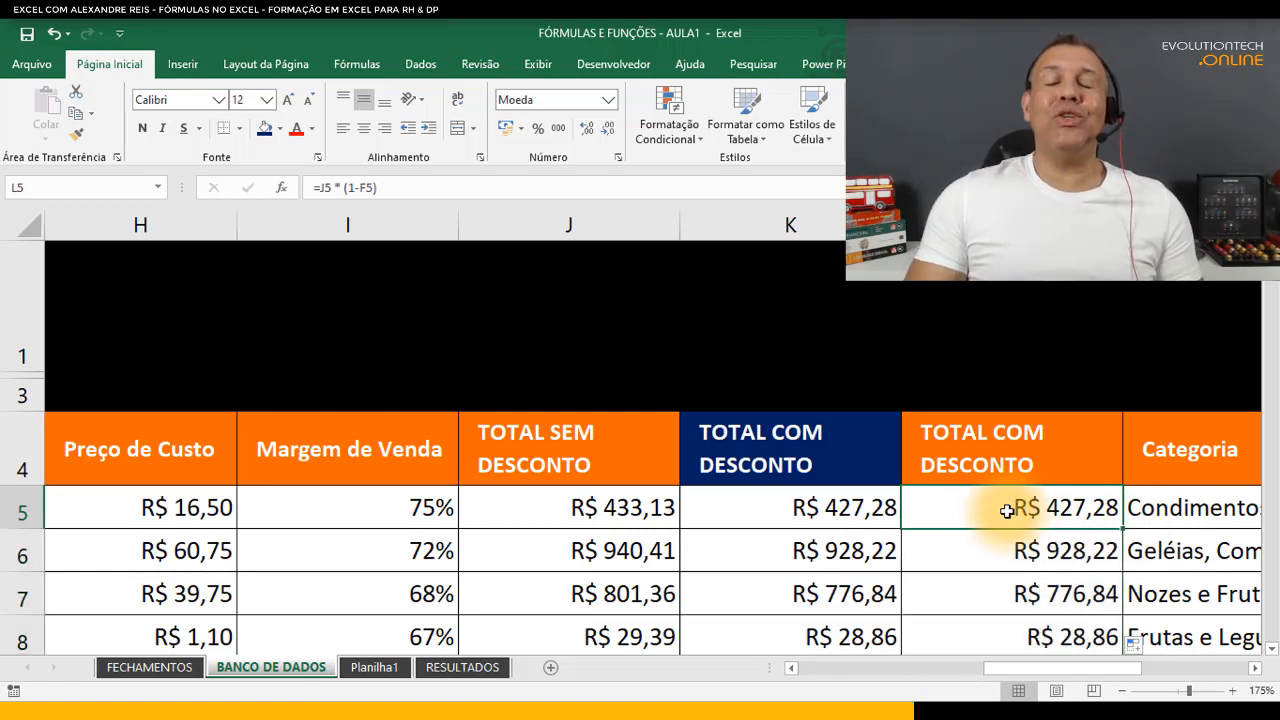
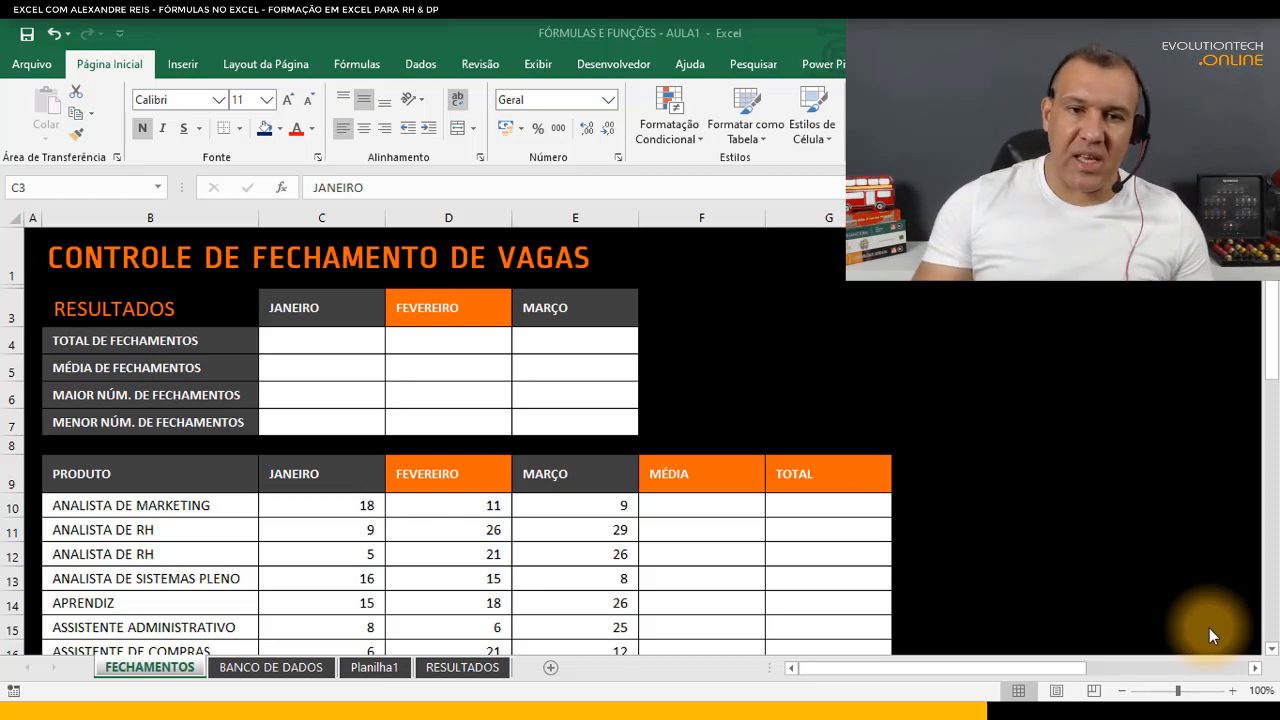
# - Browse the available text functions in the function library, down to the end of the list
pyautogui.click(360, 62)
pyautogui.click(478, 63)
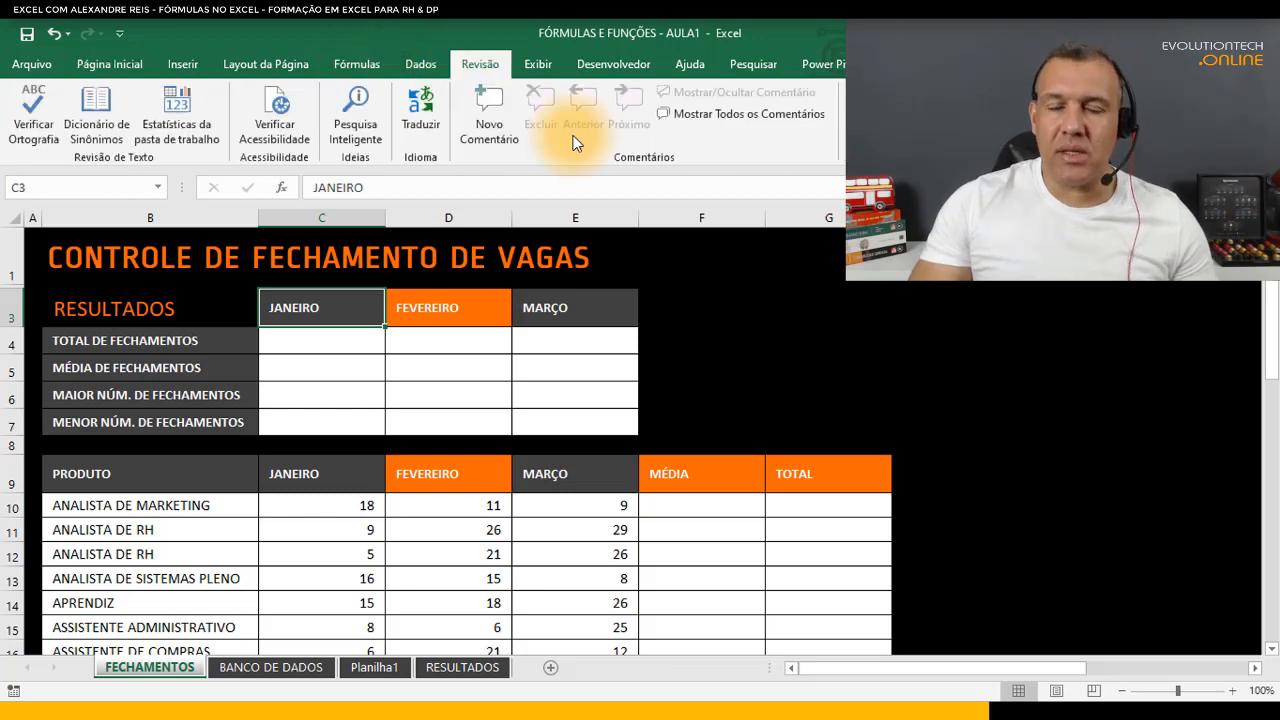
pyautogui.click(360, 63)
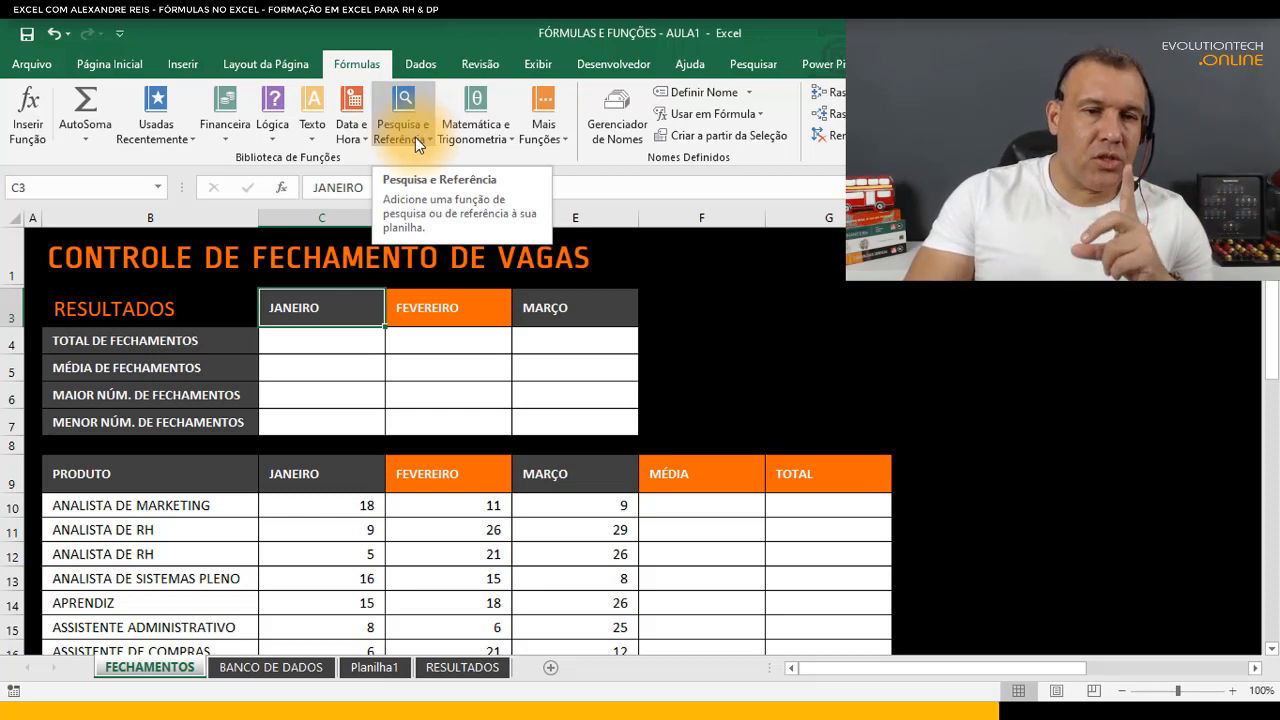
pyautogui.click(313, 128)
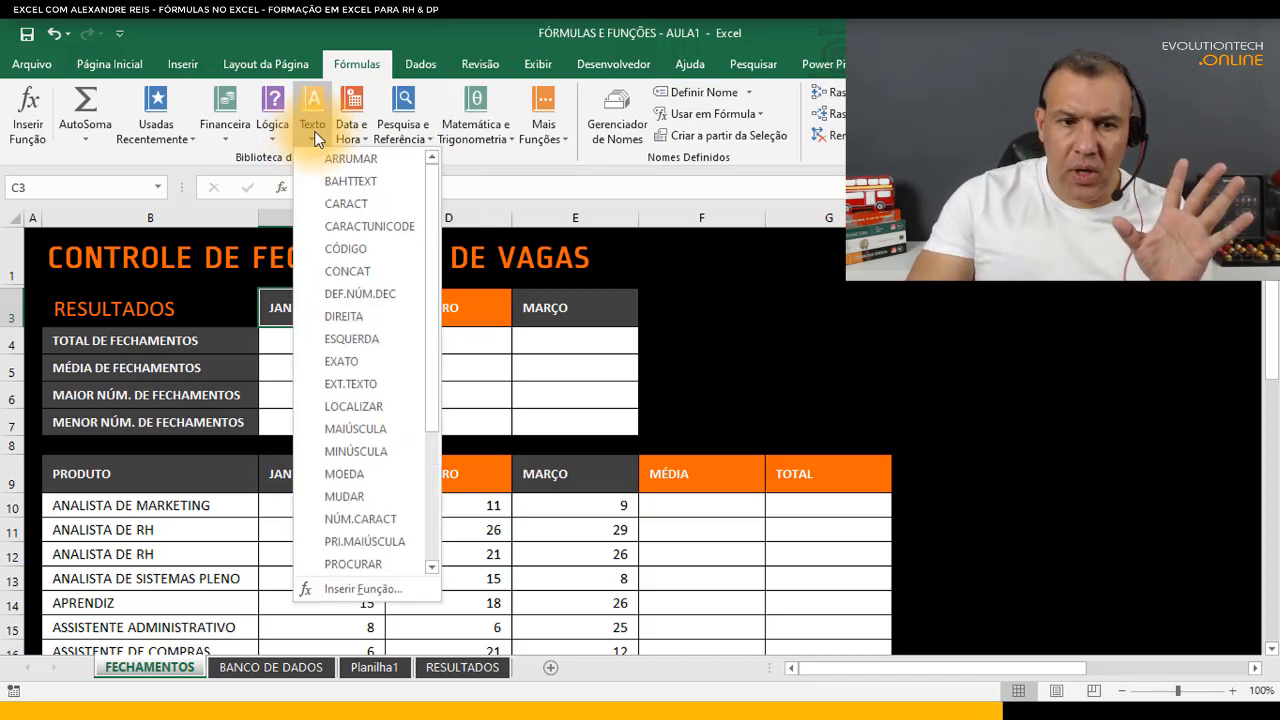
pyautogui.scroll(-3, 430, 241)
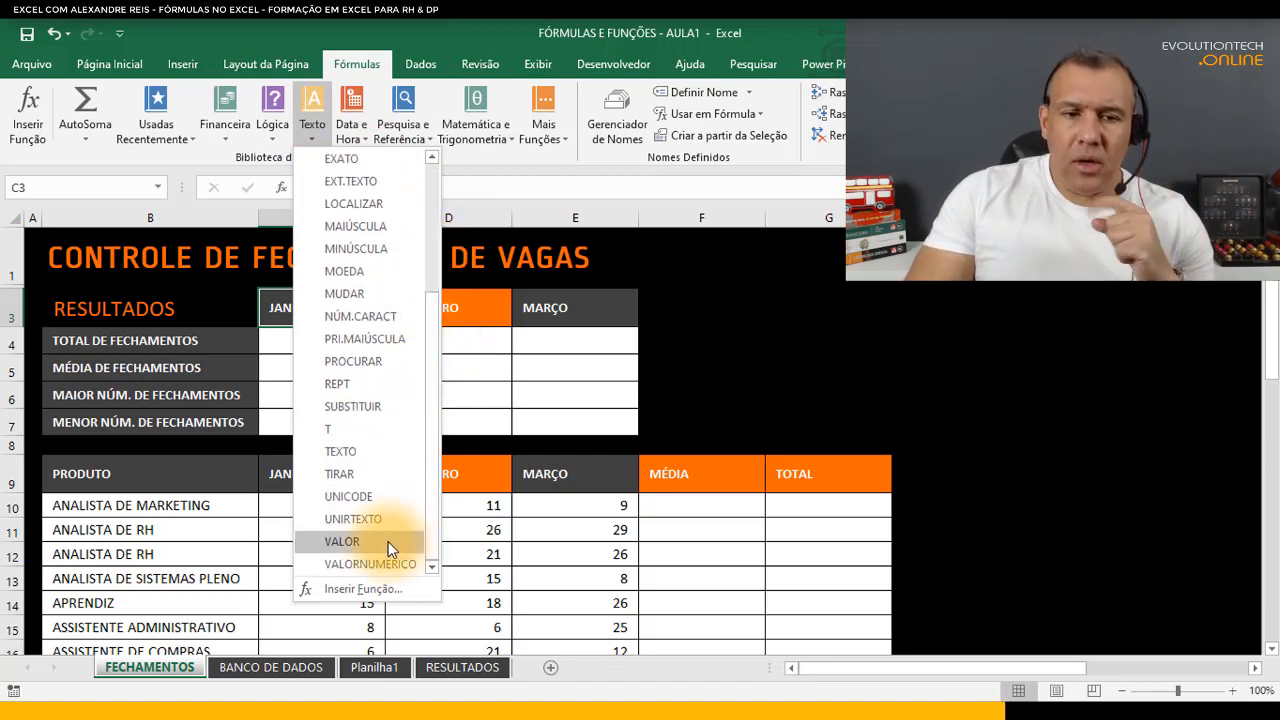
pyautogui.click(370, 405)
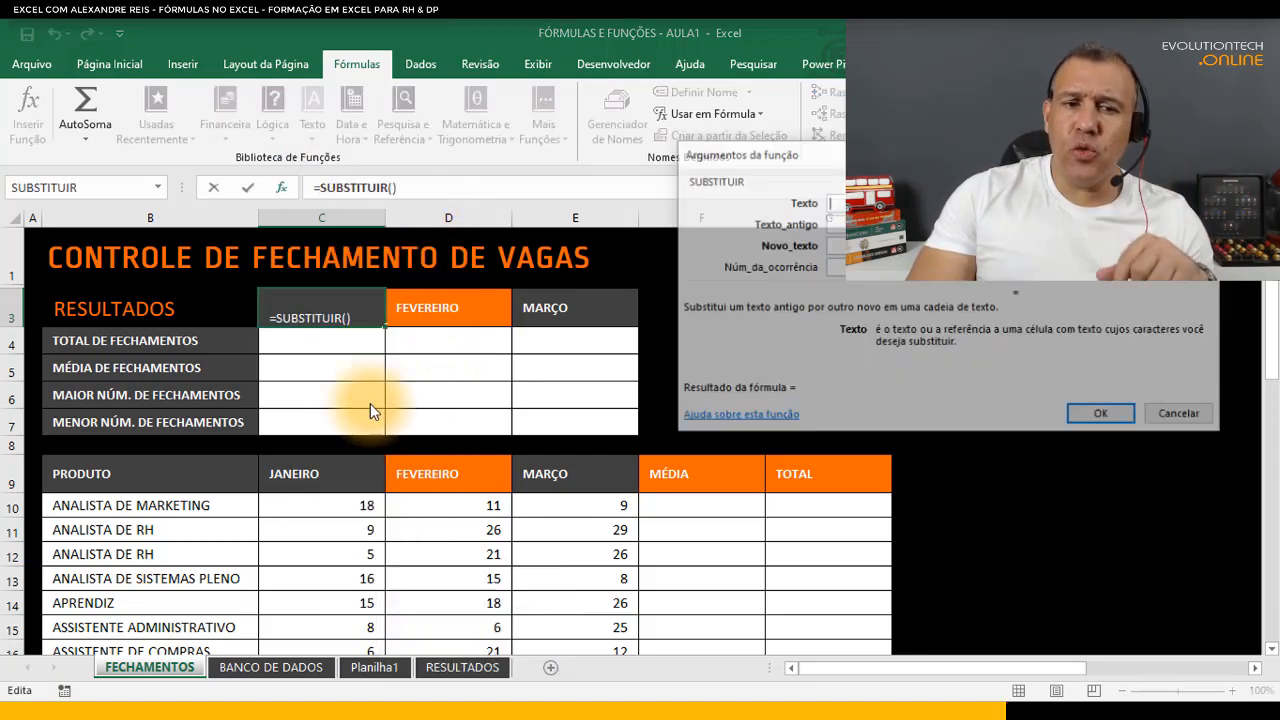
pyautogui.press('Escape')
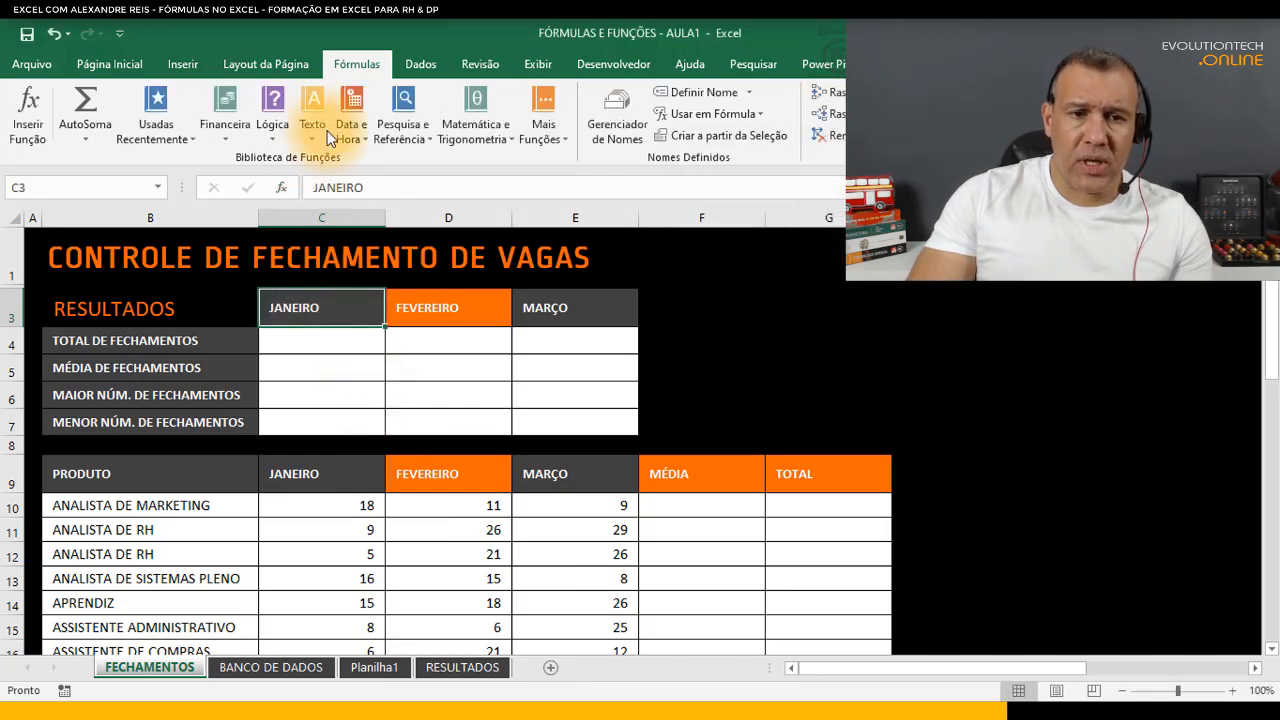
pyautogui.click(312, 133)
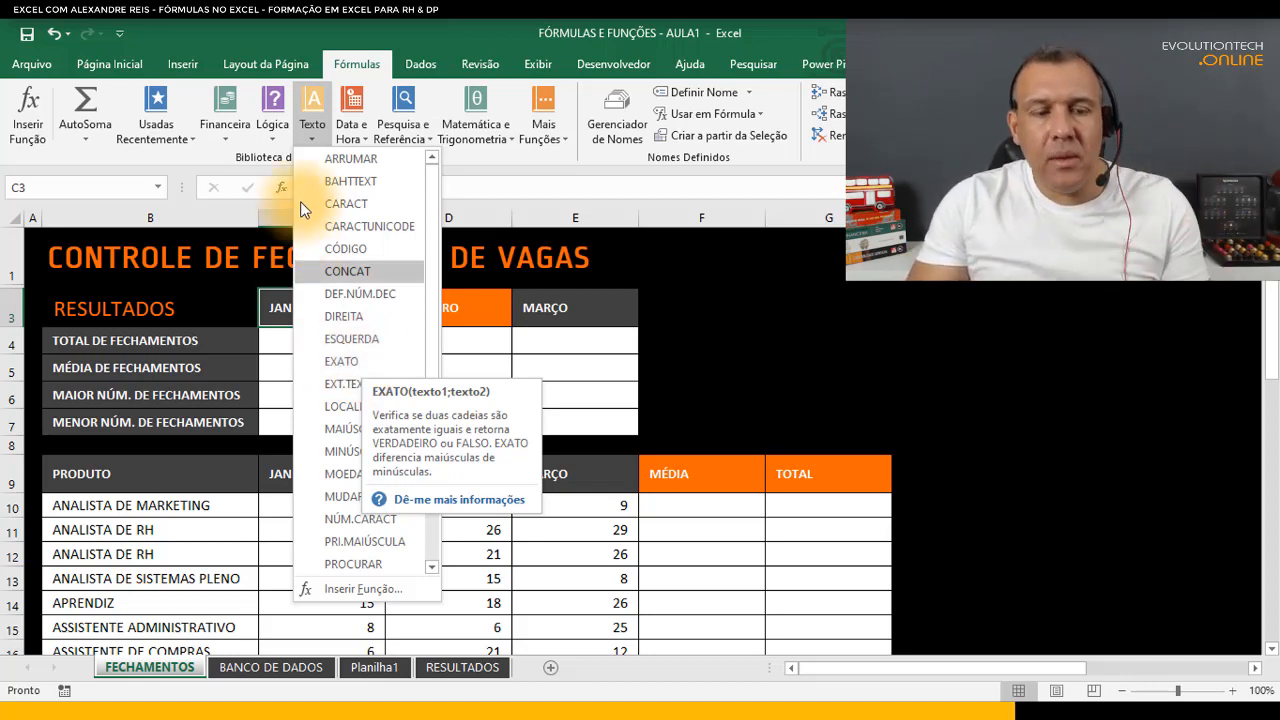
pyautogui.press('Escape')
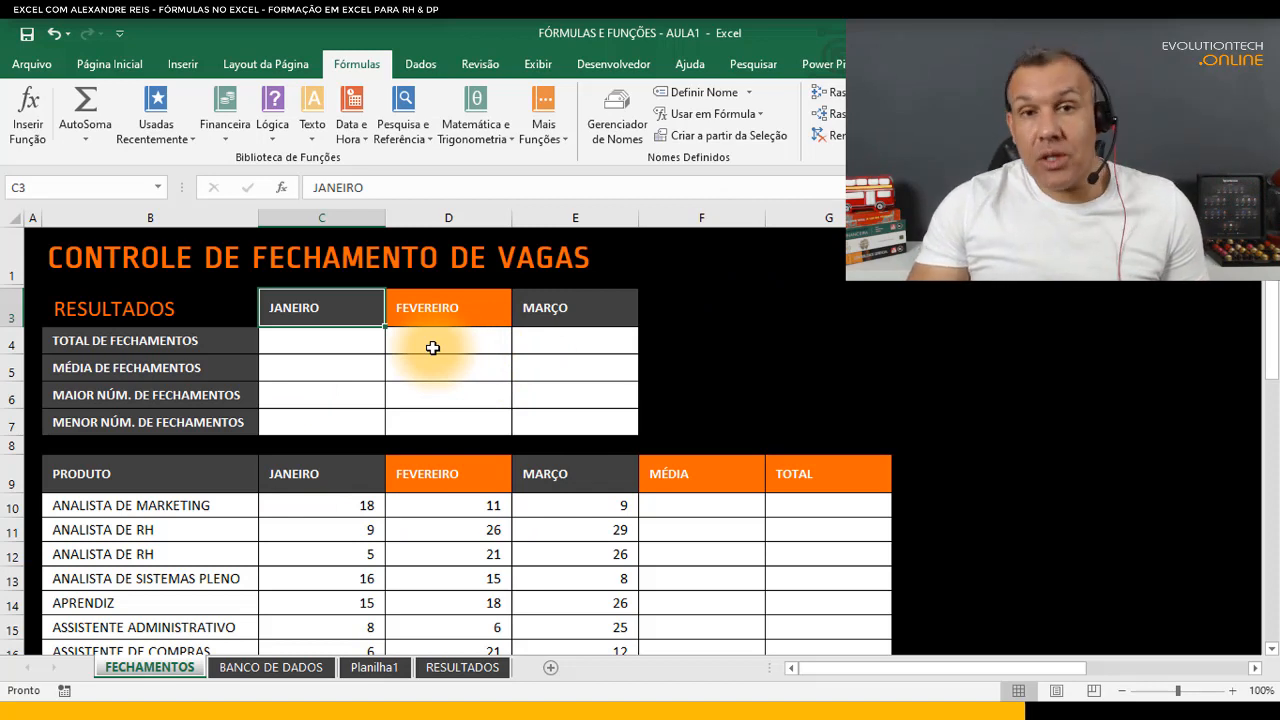
# - Select the January TOTAL DE FECHAMENTOS cell, C4, and return to the home commands
pyautogui.click(340, 346)
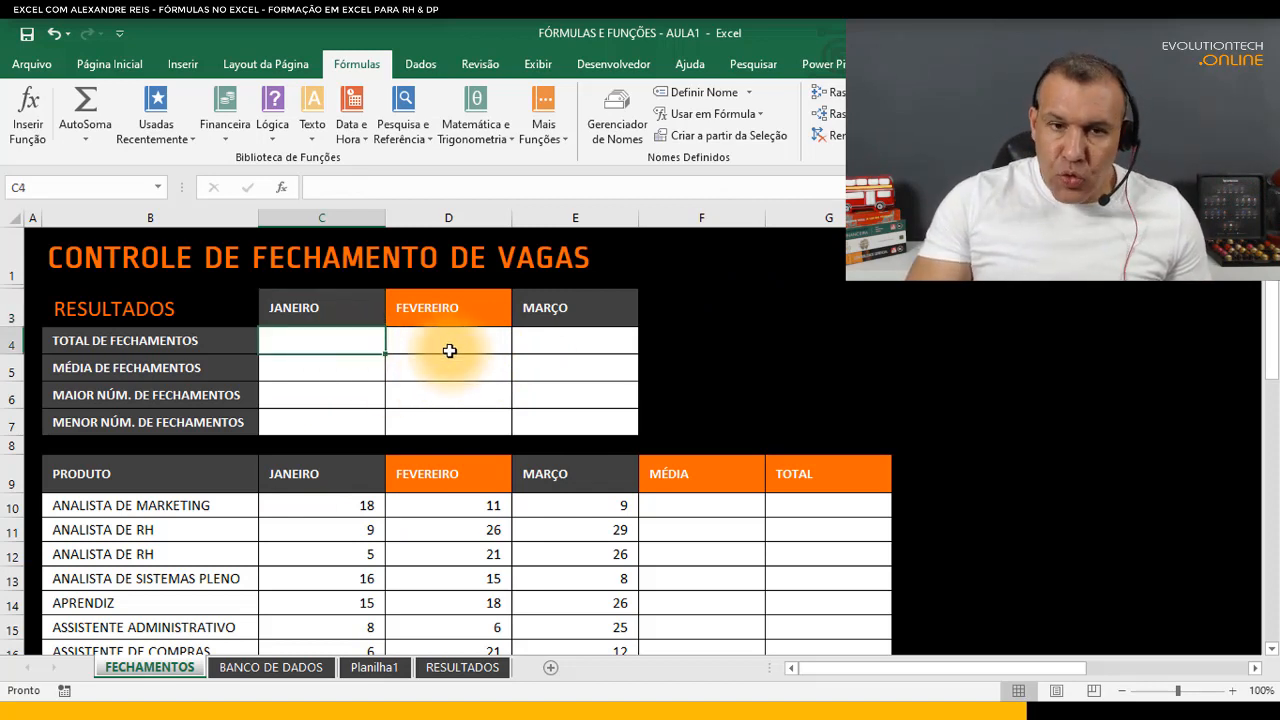
pyautogui.click(86, 60)
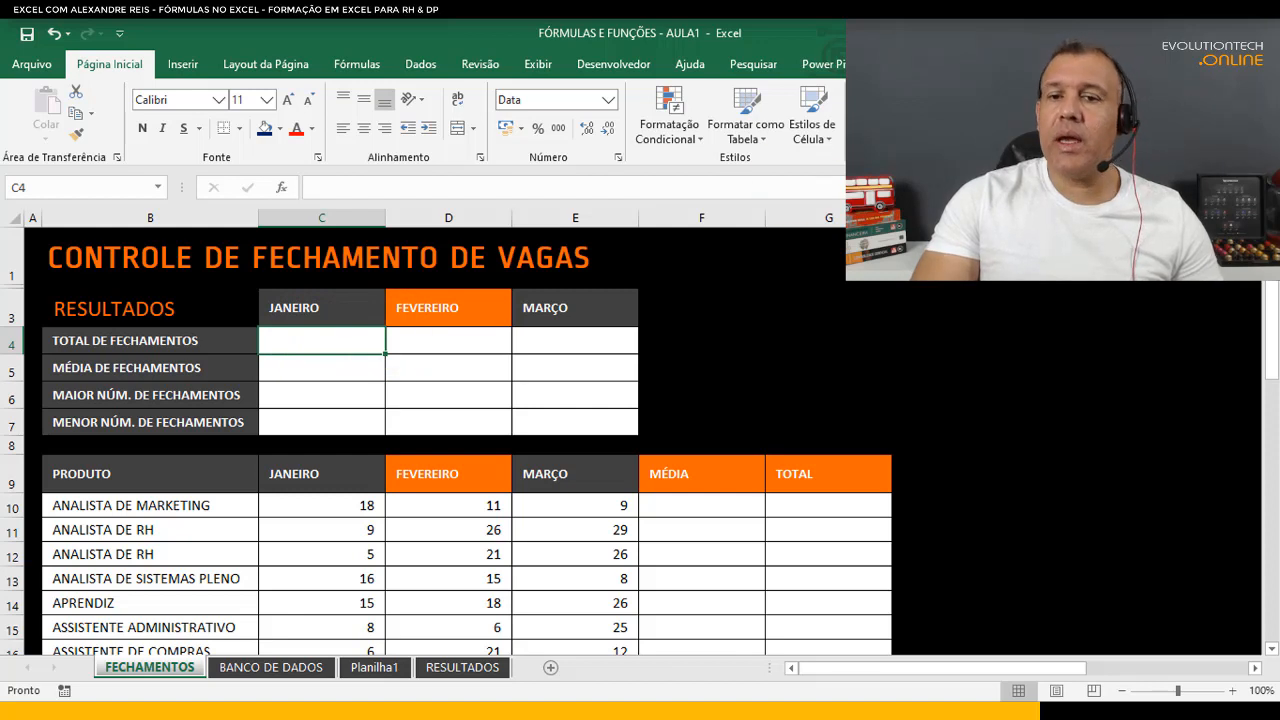
pyautogui.write('=SOMA()')
pyautogui.press('Left')
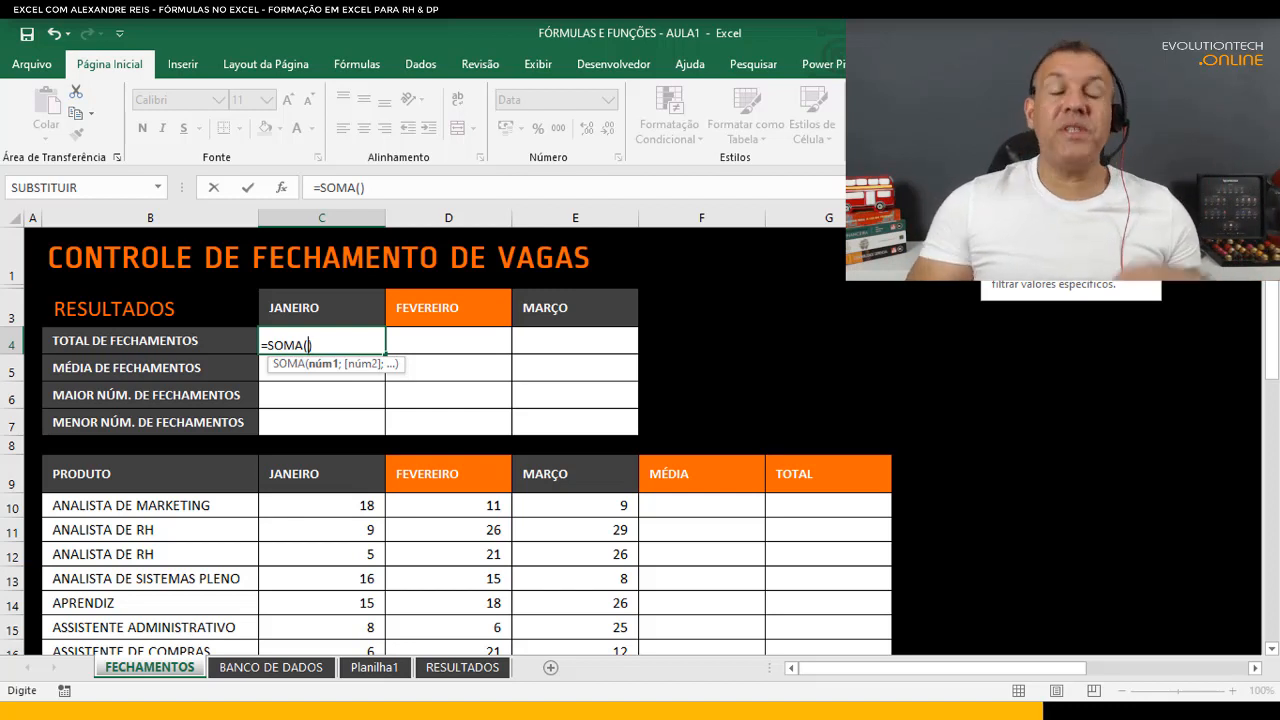
pyautogui.press('Escape')
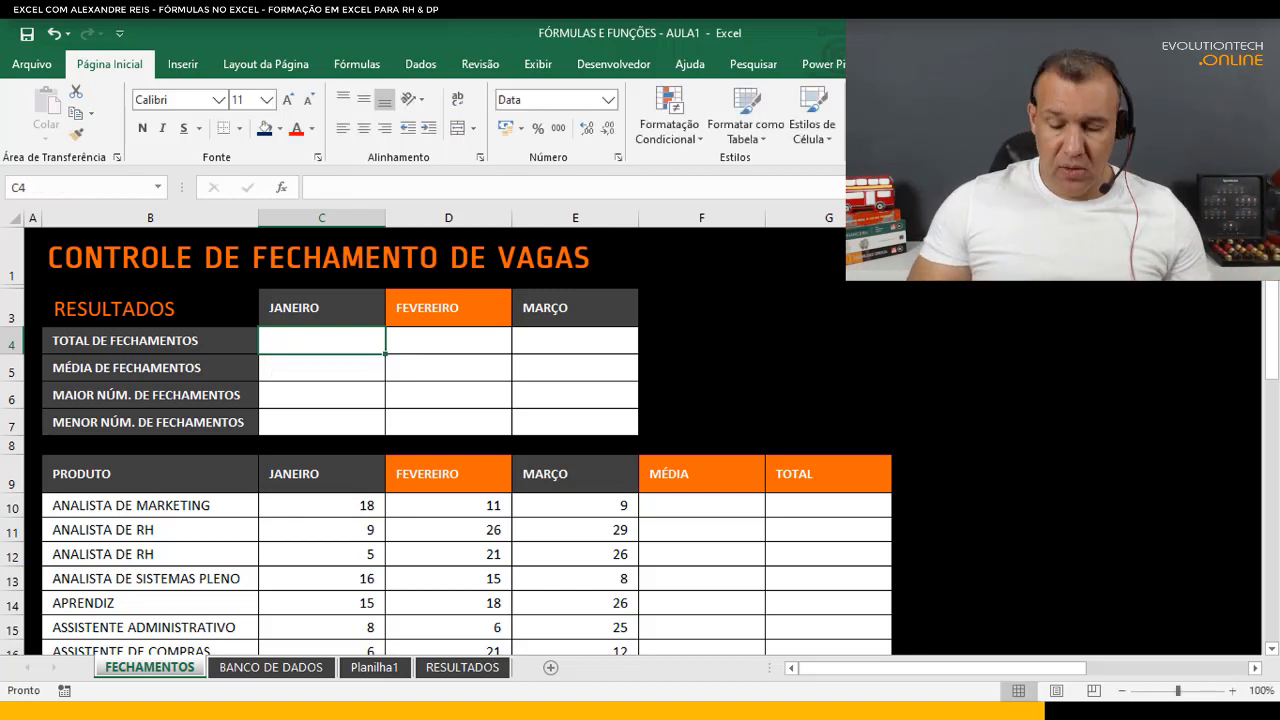
pyautogui.write('=SOMA')
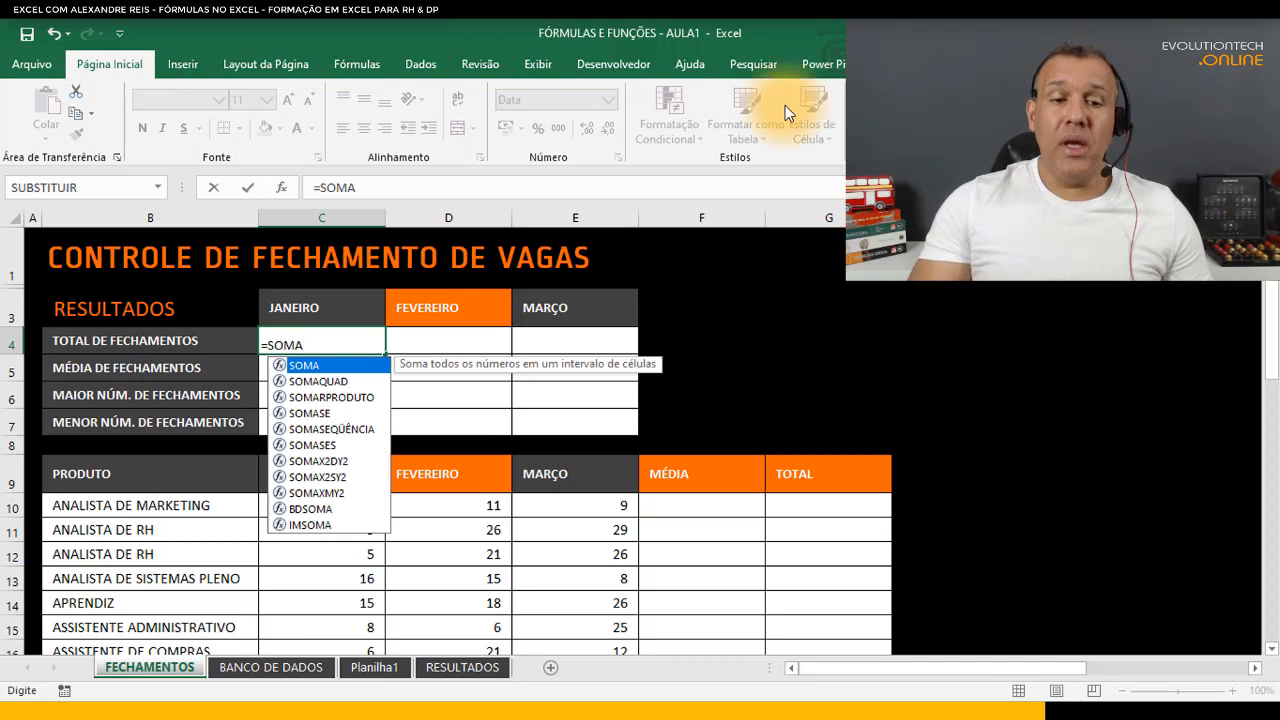
pyautogui.write('(')
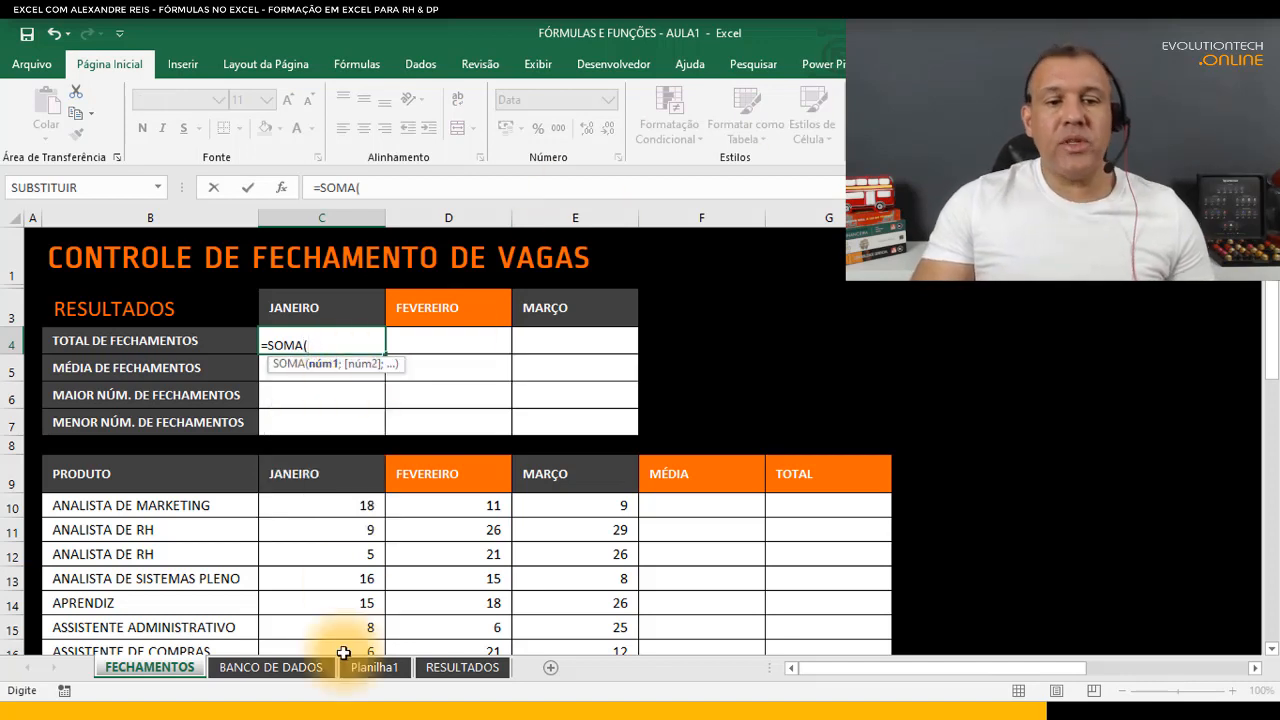
pyautogui.press('Escape')
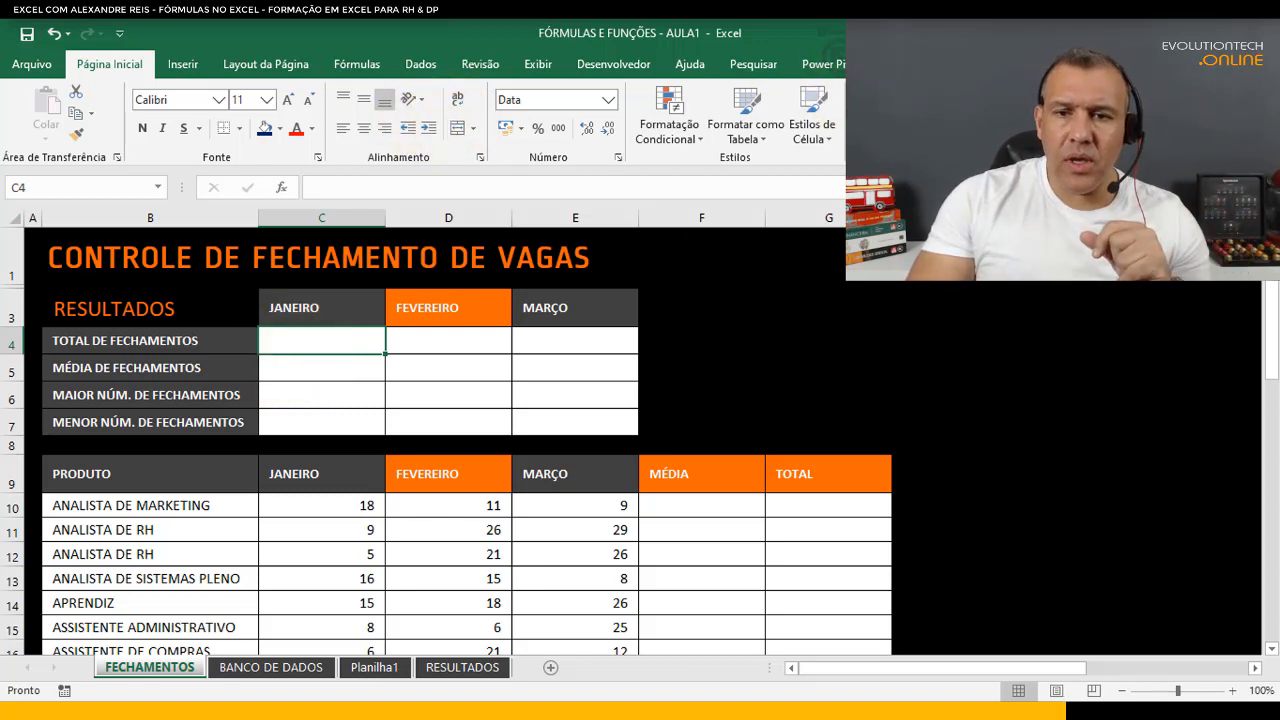
pyautogui.write('=SOMA()')
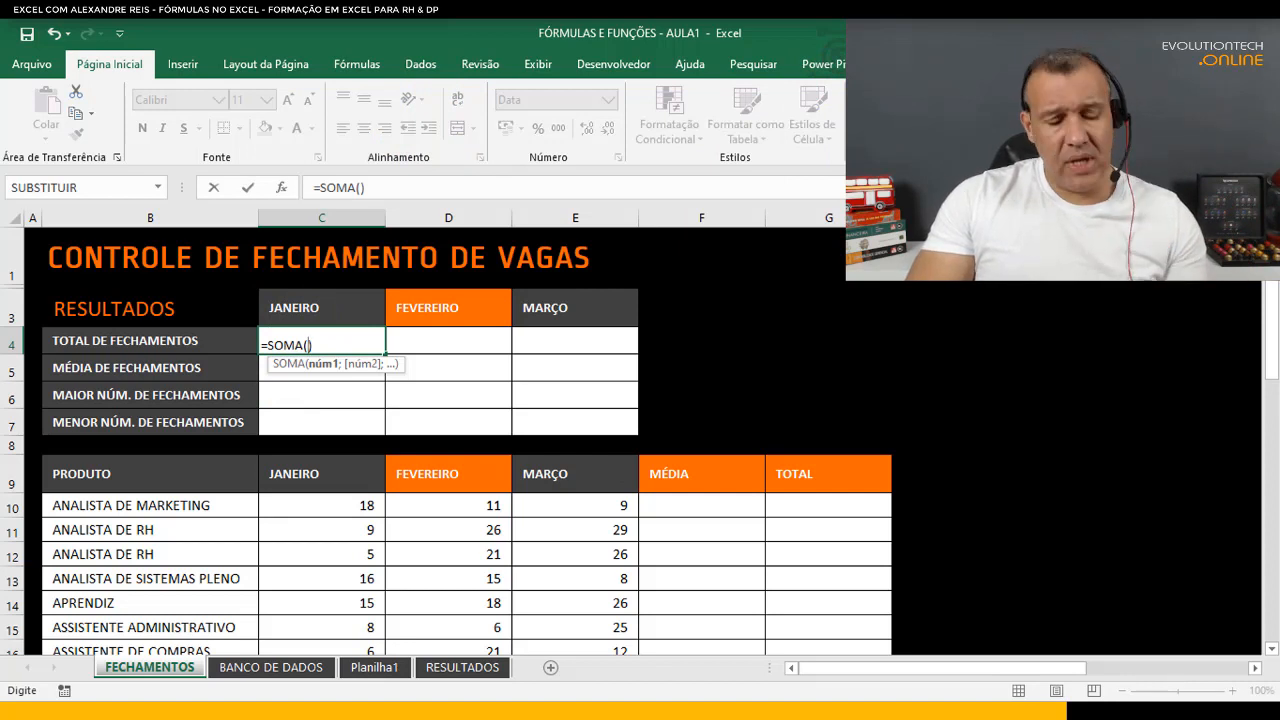
pyautogui.press('Escape')
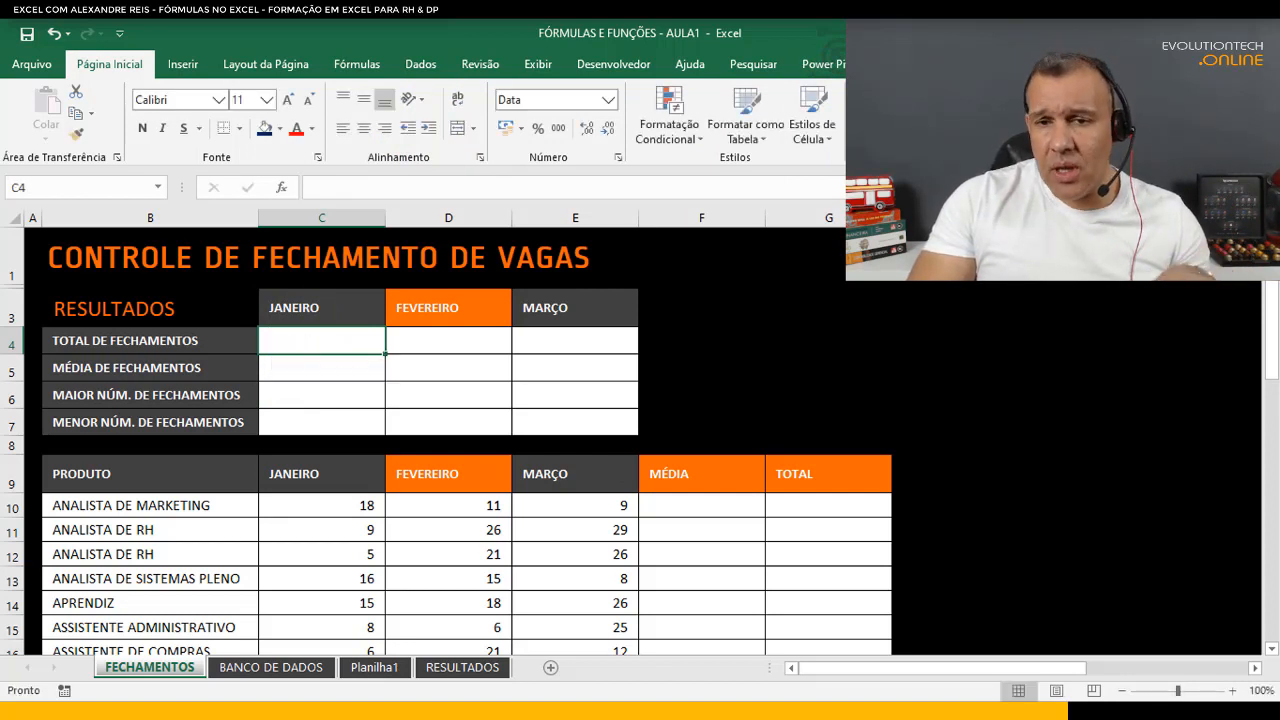
# - Sum the January closings of all products in C4 with =SOMA(C10:C31)
pyautogui.write('=SOMA()')
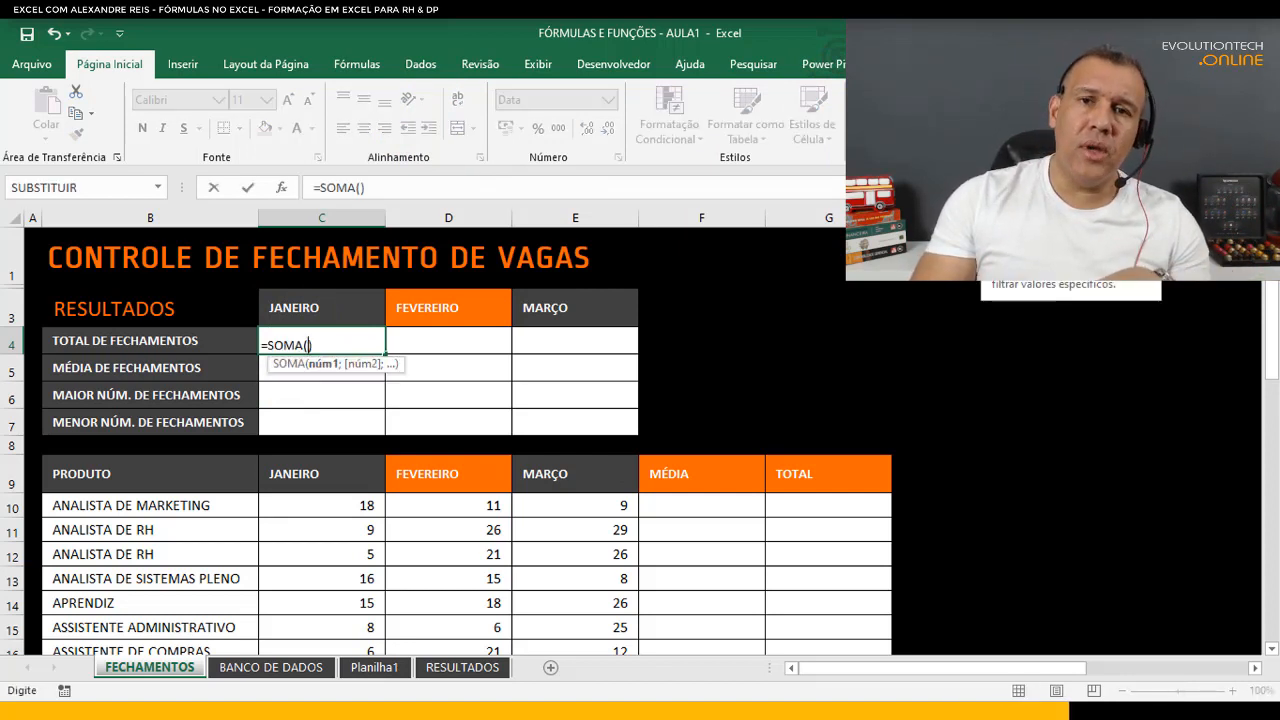
pyautogui.press('Left')
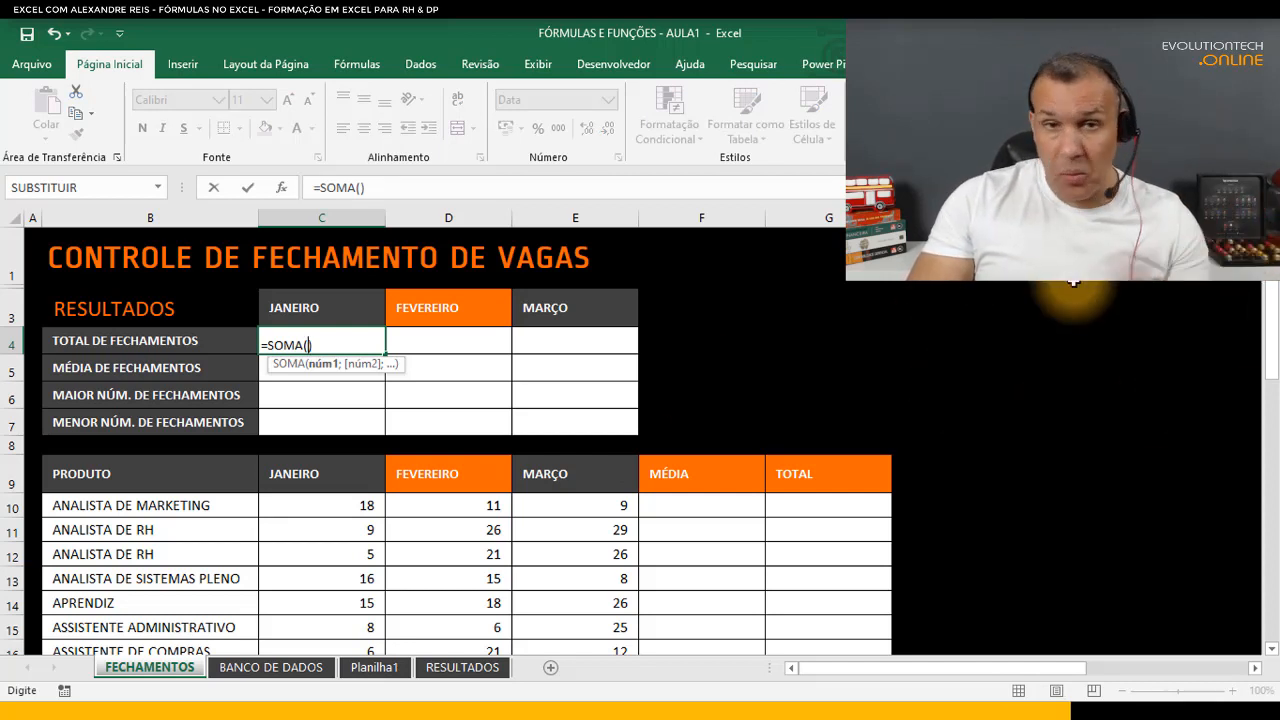
pyautogui.click(342, 506)
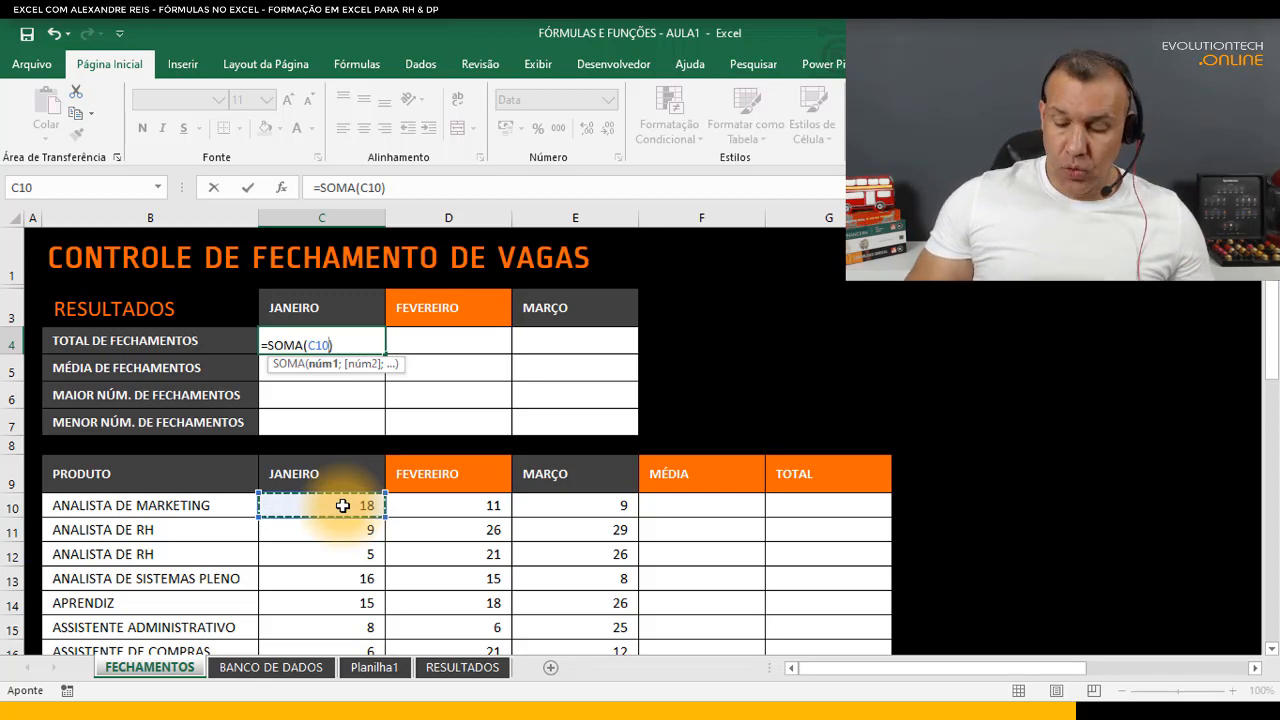
pyautogui.hotkey('ctrl', 'shift', 'Down')
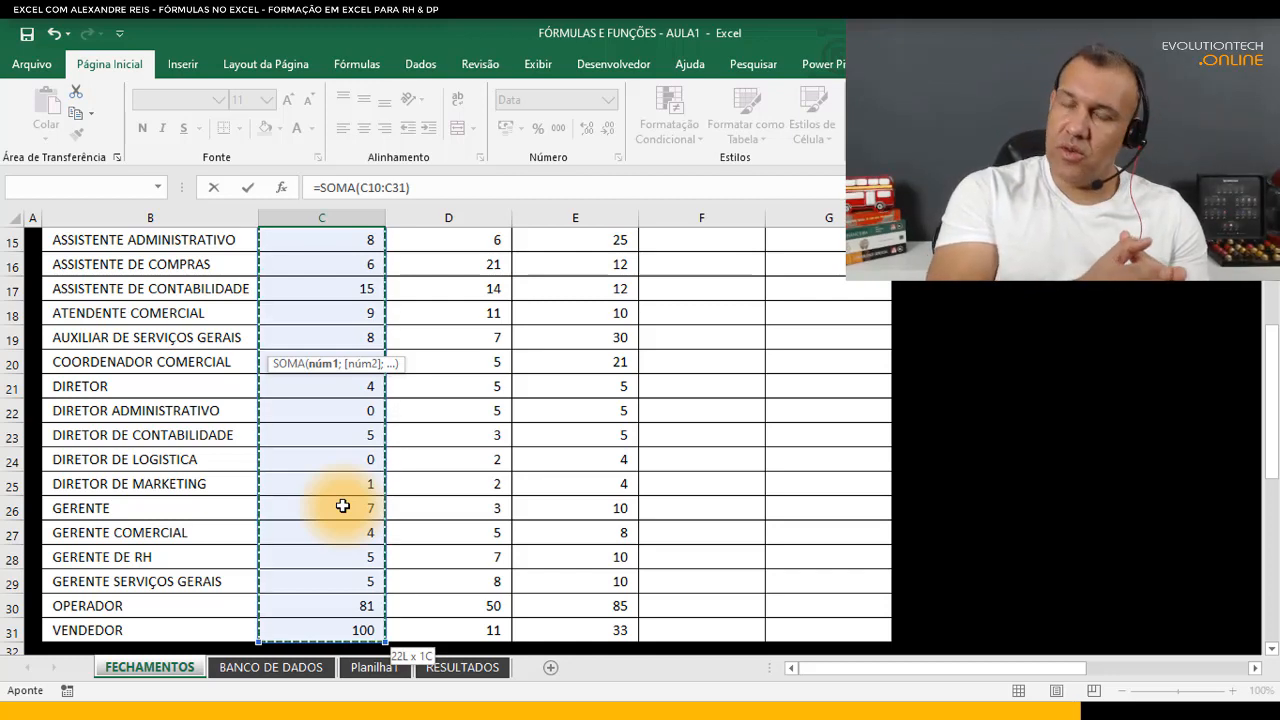
pyautogui.press('Escape')
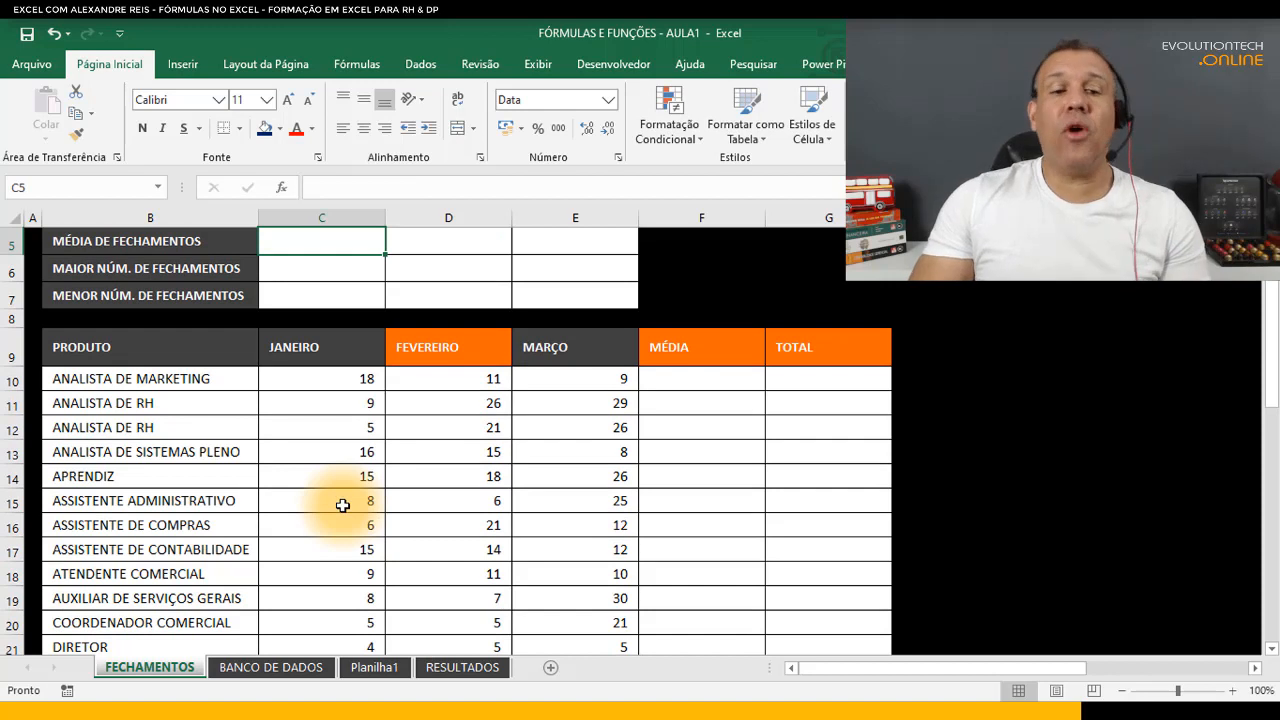
# - Apply the Geral number format to the results range C4:E7
pyautogui.scroll(2, 342, 505)
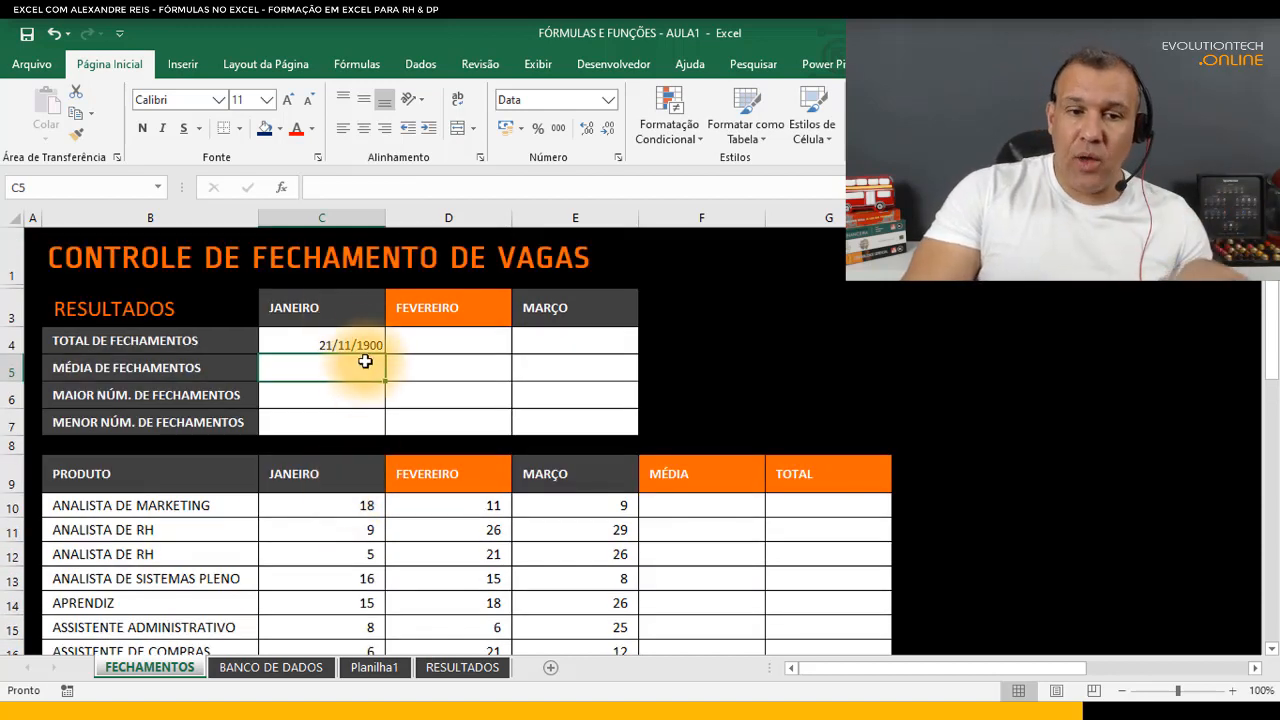
pyautogui.moveTo(357, 340); pyautogui.dragTo(604, 424)
pyautogui.click(607, 100)
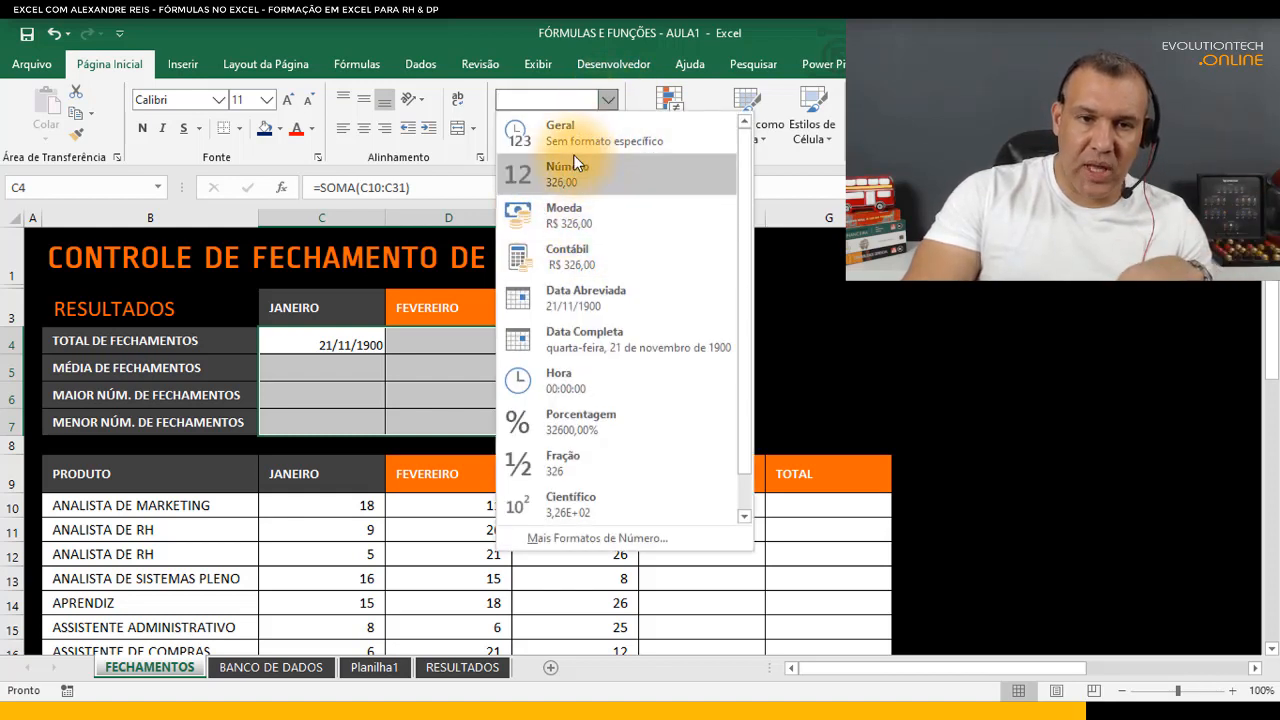
pyautogui.click(564, 130)
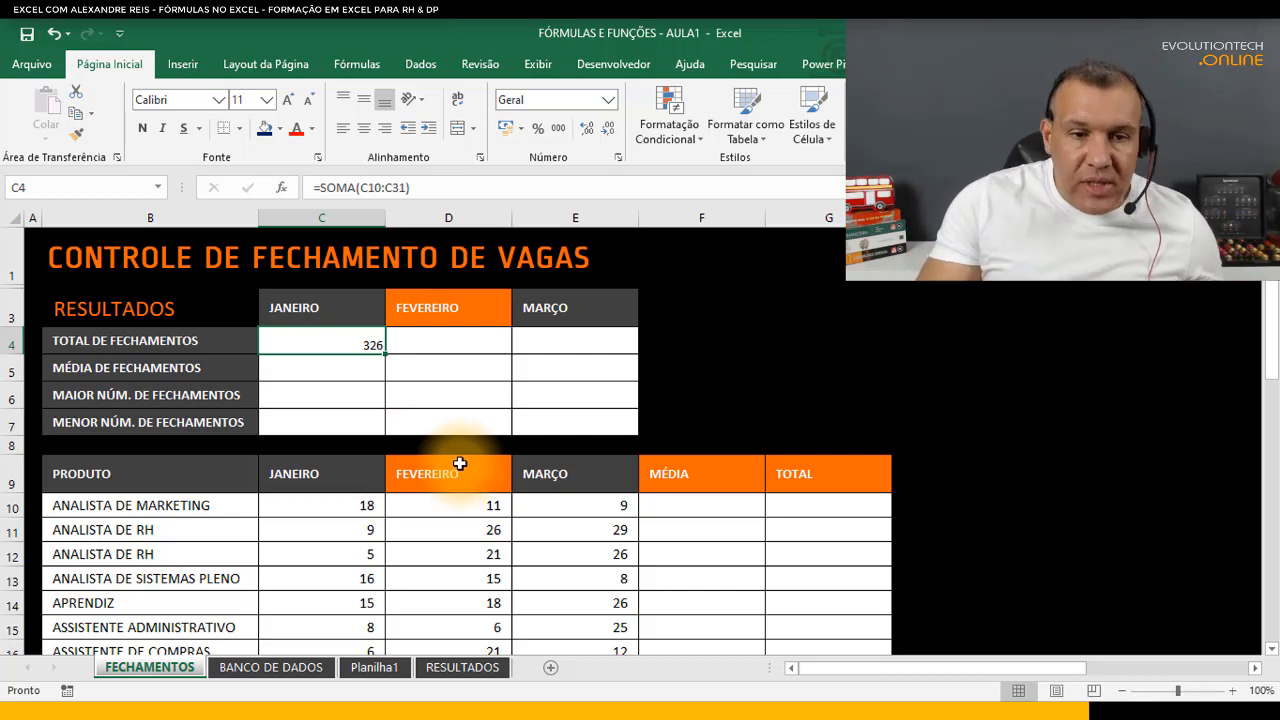
# - Begin a formula in D4, the February TOTAL DE FECHAMENTOS cell, with =SOM
pyautogui.scroll(3, 460, 466)
pyautogui.scroll(1, 458, 468)
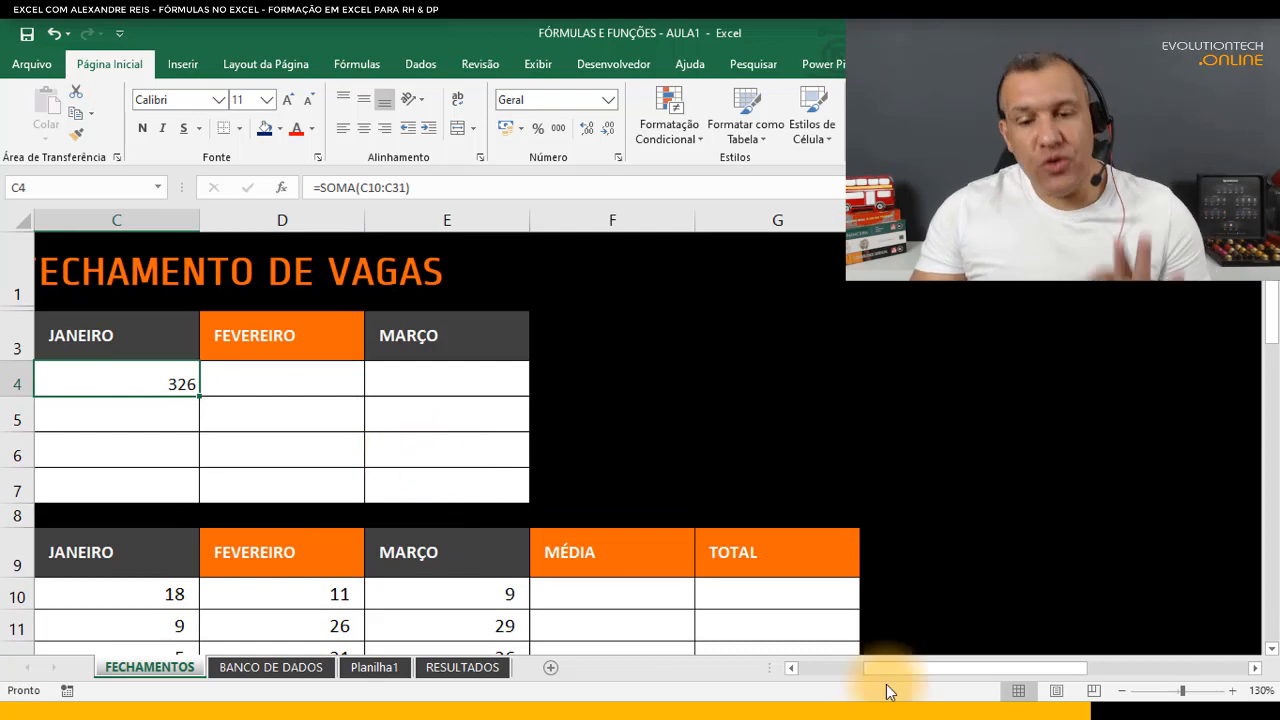
pyautogui.moveTo(994, 665); pyautogui.dragTo(914, 690)
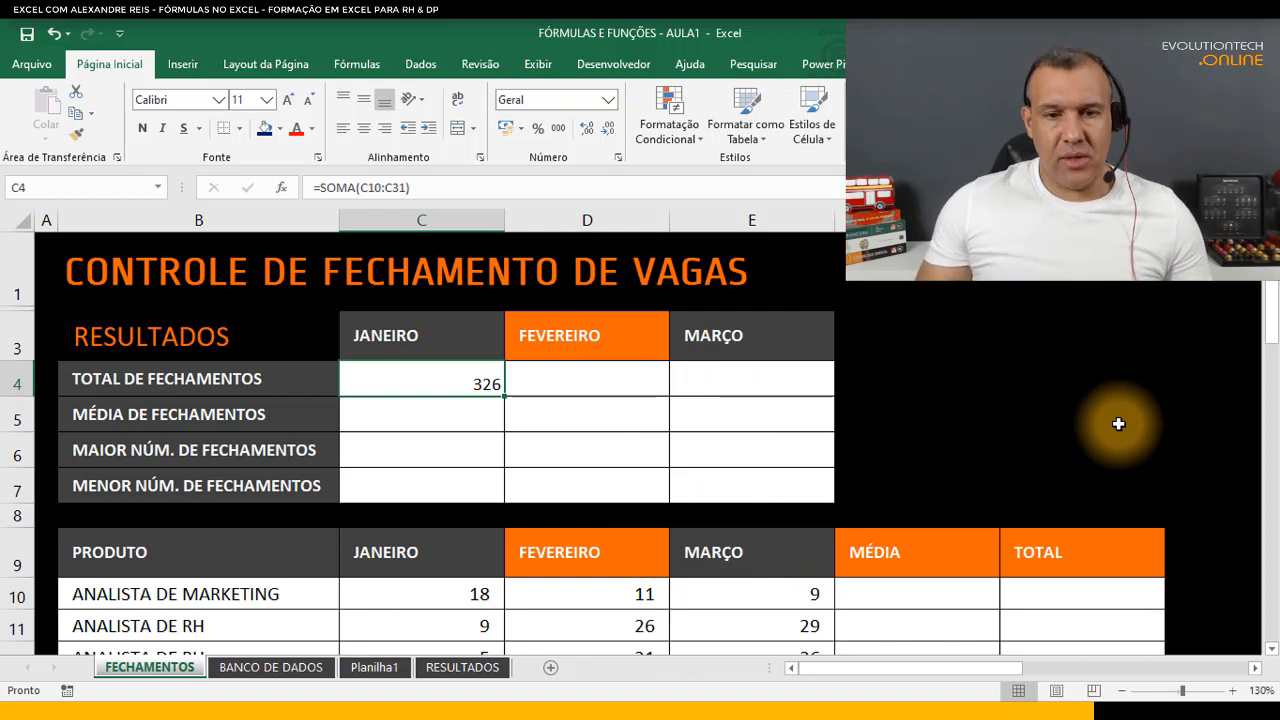
pyautogui.press('Right')
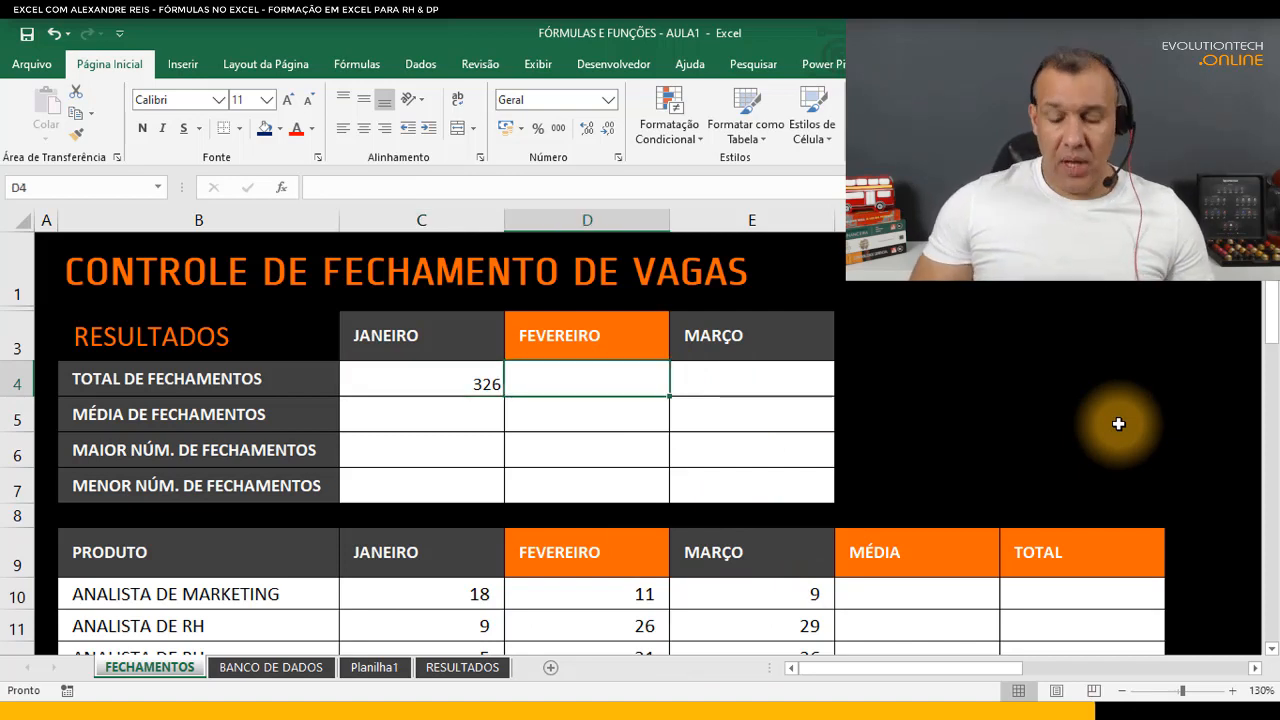
pyautogui.write('=SOM')
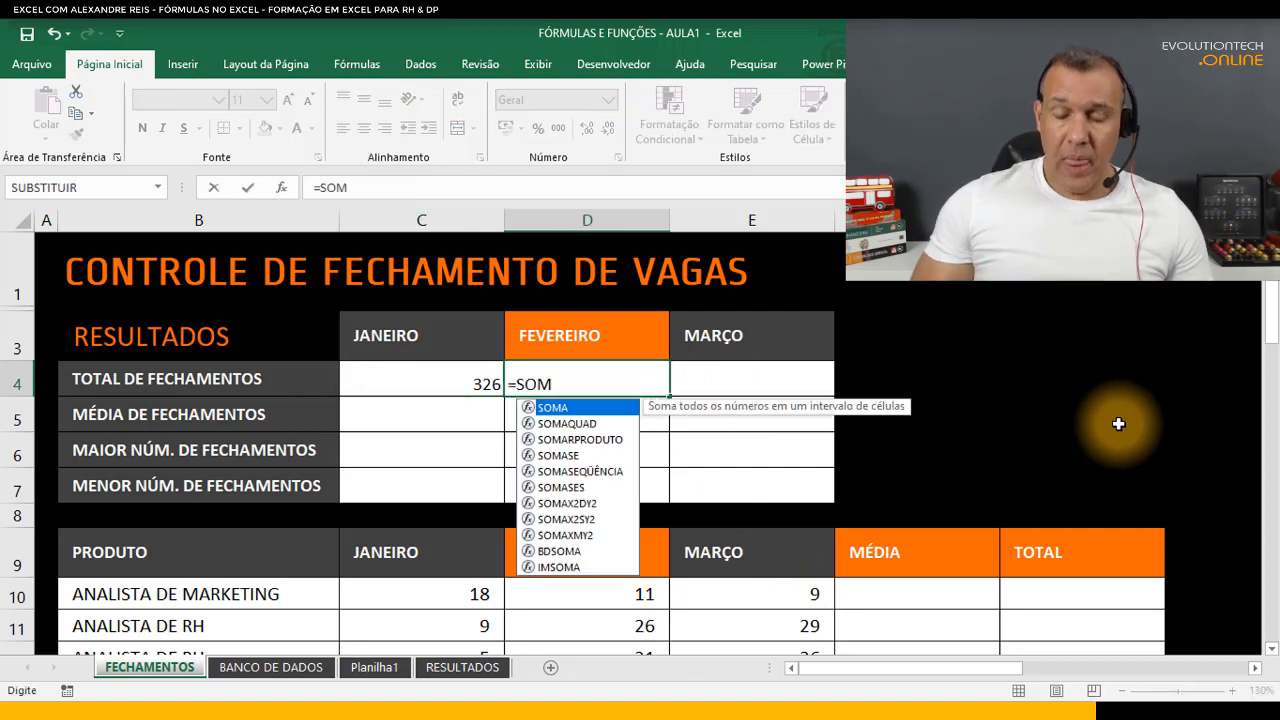
# - Look through the suggested functions beginning with SOM and their descriptions, ending back on SOMA
pyautogui.press('Down')
pyautogui.press('Down')
pyautogui.press('Down')
pyautogui.press('Down')
pyautogui.press('Down')
pyautogui.press('Up')
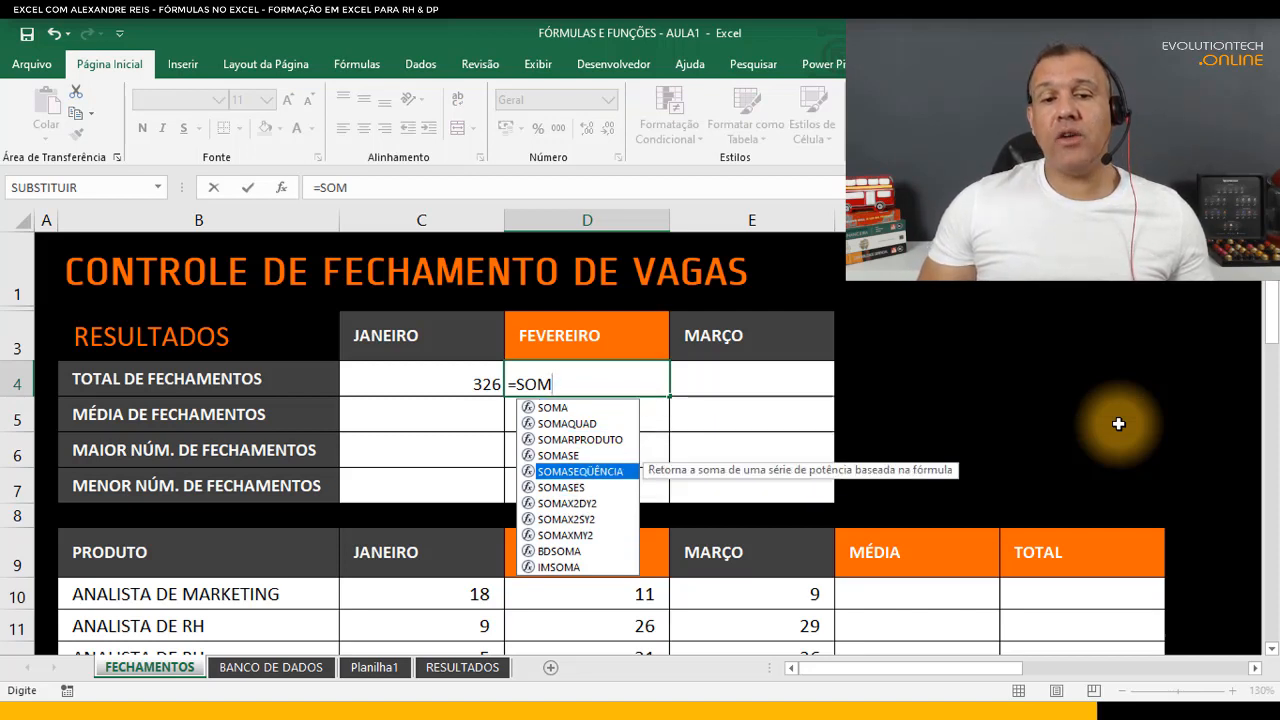
pyautogui.press('Up')
pyautogui.press('Up')
pyautogui.press('Up')
pyautogui.press('Down')
pyautogui.press('Down')
pyautogui.press('Down')
pyautogui.press('Down')
pyautogui.press('Down')
pyautogui.press('Up')
pyautogui.press('Up')
pyautogui.press('Up')
pyautogui.press('Up')
pyautogui.press('Up')
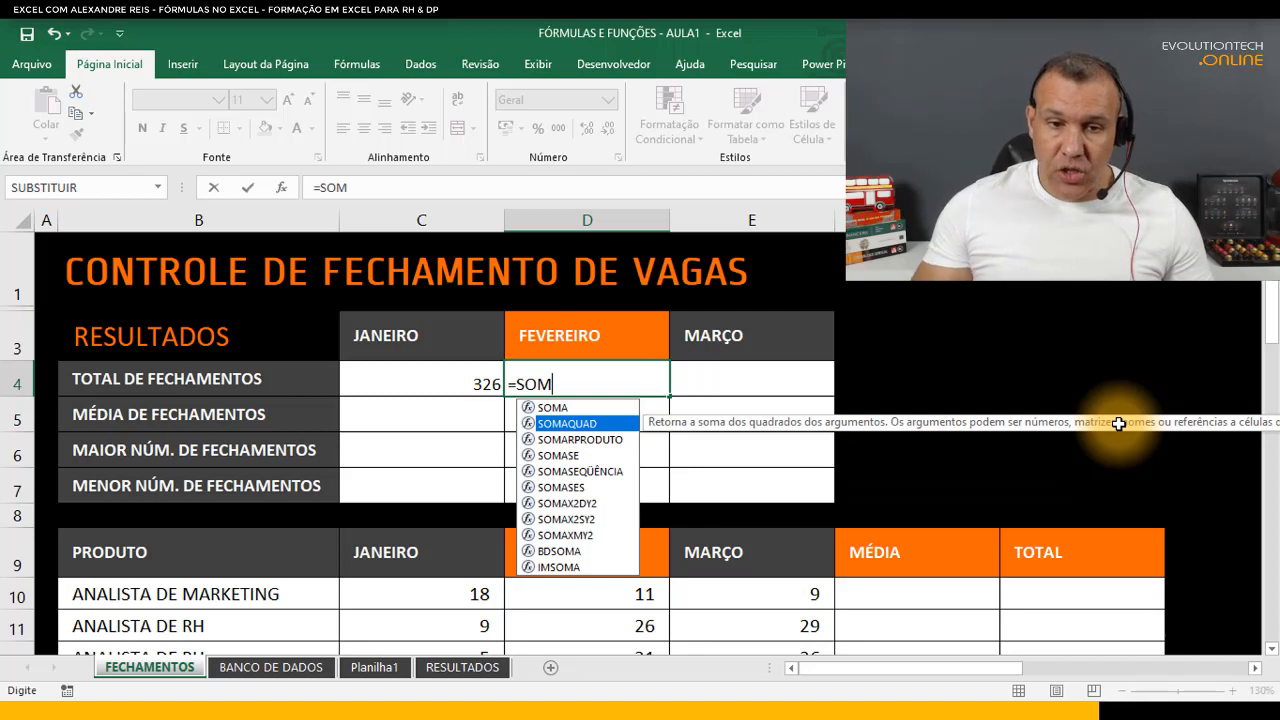
pyautogui.press('Up')
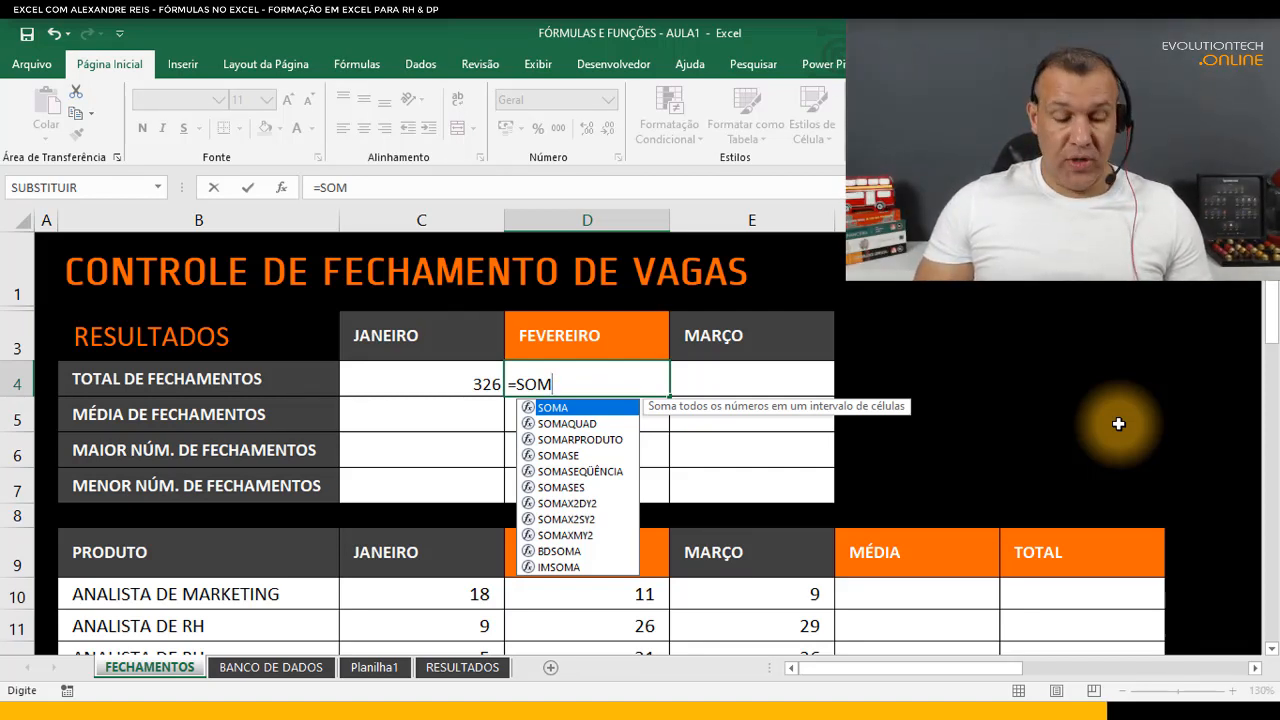
# - Complete the D4 formula as =SOMA(D10:D31) to total the February closings
pyautogui.press('Tab')
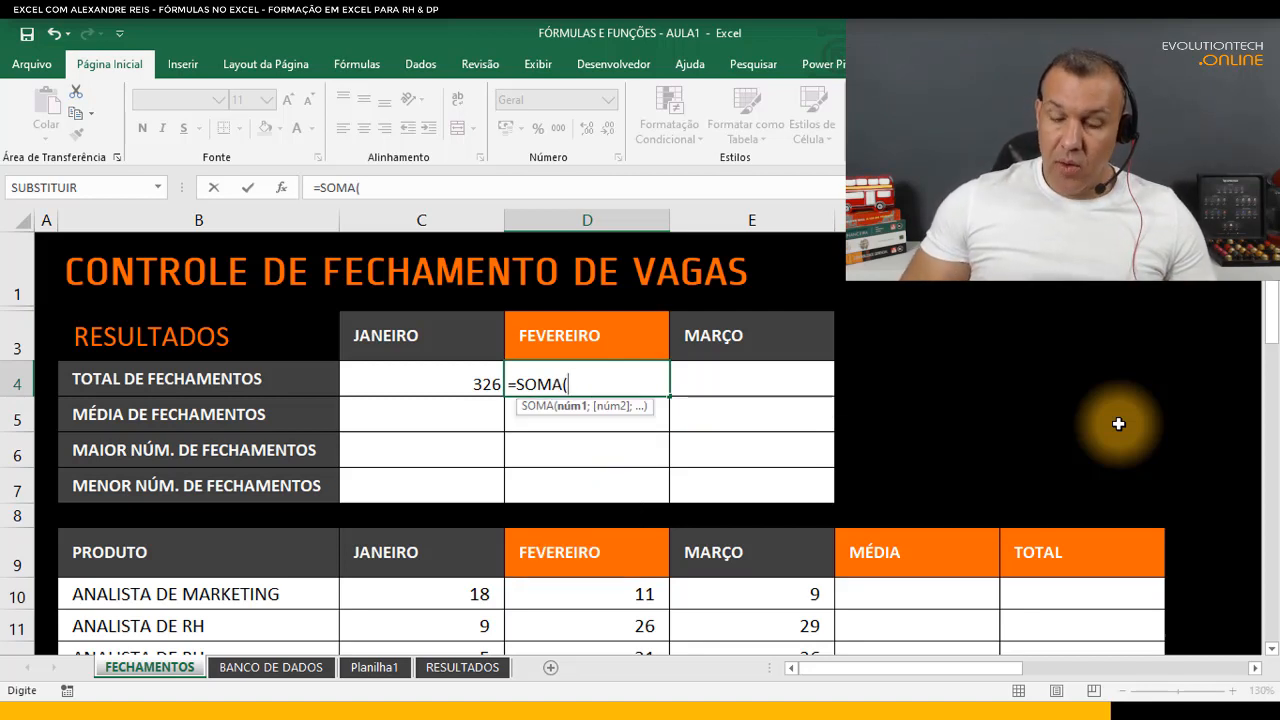
pyautogui.press('Down')
pyautogui.press('Down')
pyautogui.press('Down')
pyautogui.press('Down')
pyautogui.press('Down')
pyautogui.press('Down')
pyautogui.press('Down')
pyautogui.press('Right')
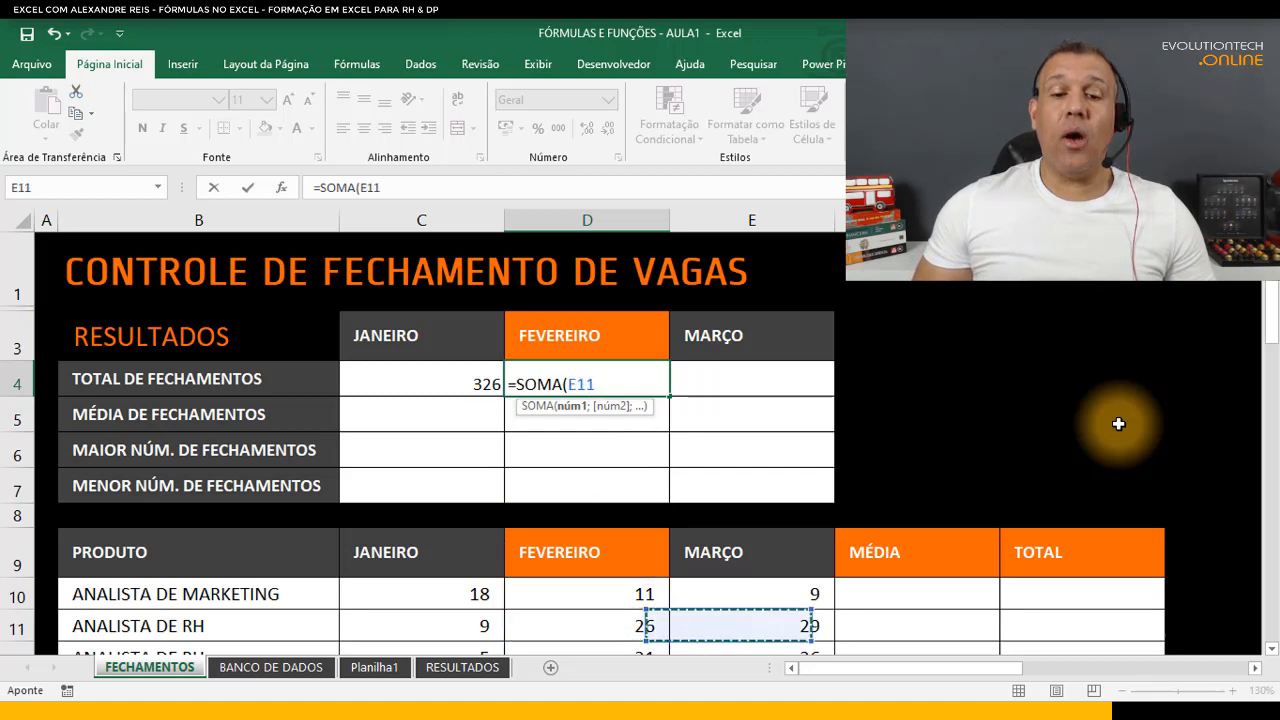
pyautogui.press('Right')
pyautogui.press('Right')
pyautogui.press('Left')
pyautogui.press('Left')
pyautogui.press('Left')
pyautogui.press('Left')
pyautogui.press('Up')
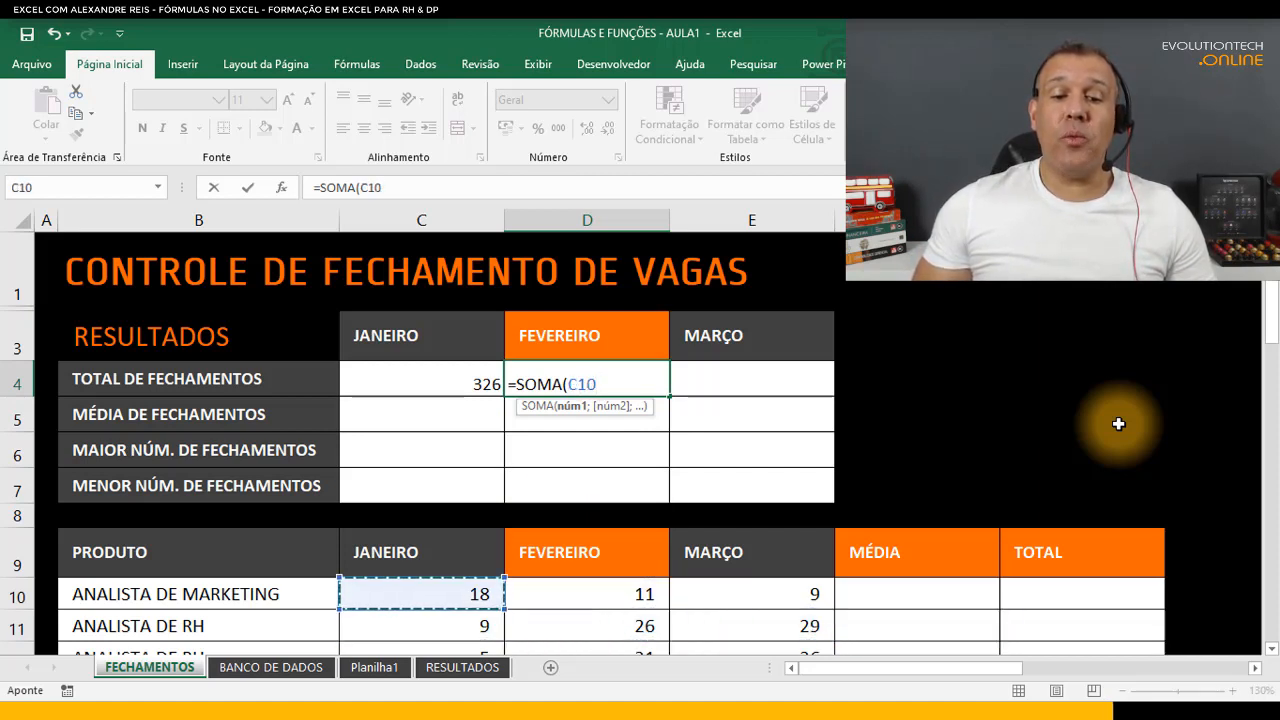
pyautogui.press('Right')
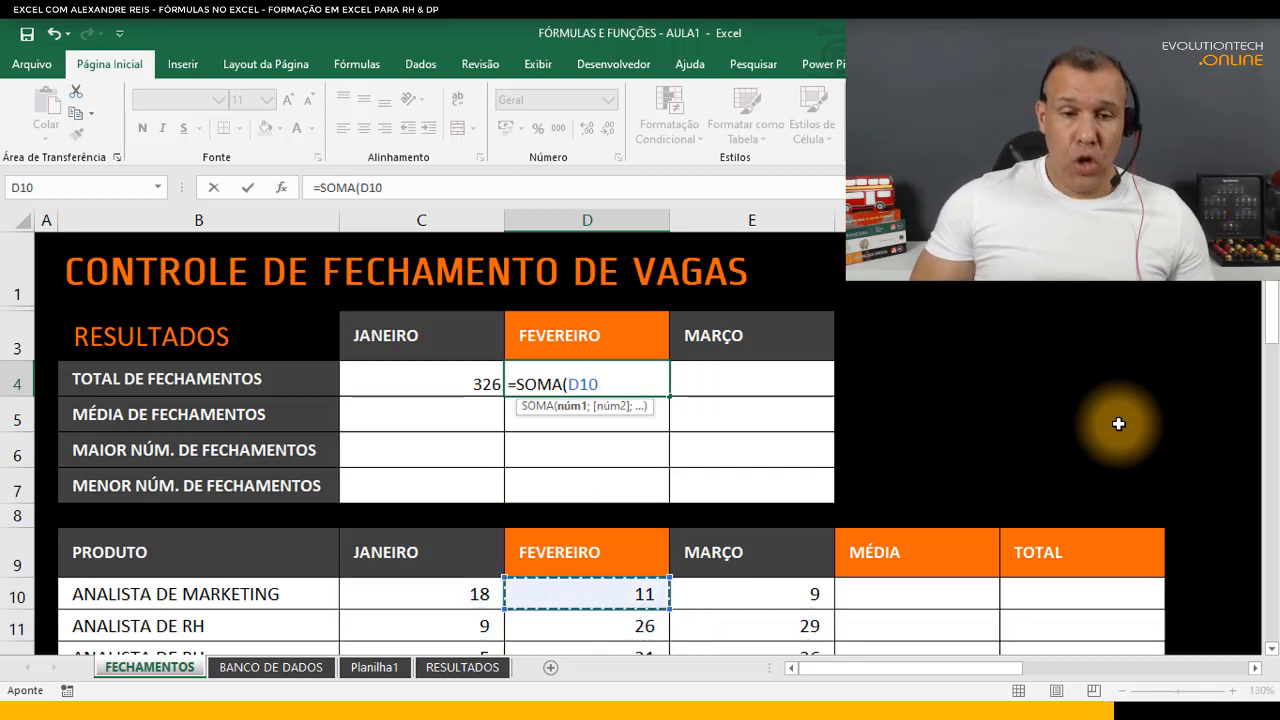
pyautogui.hotkey('ctrl', 'shift', 'Down')
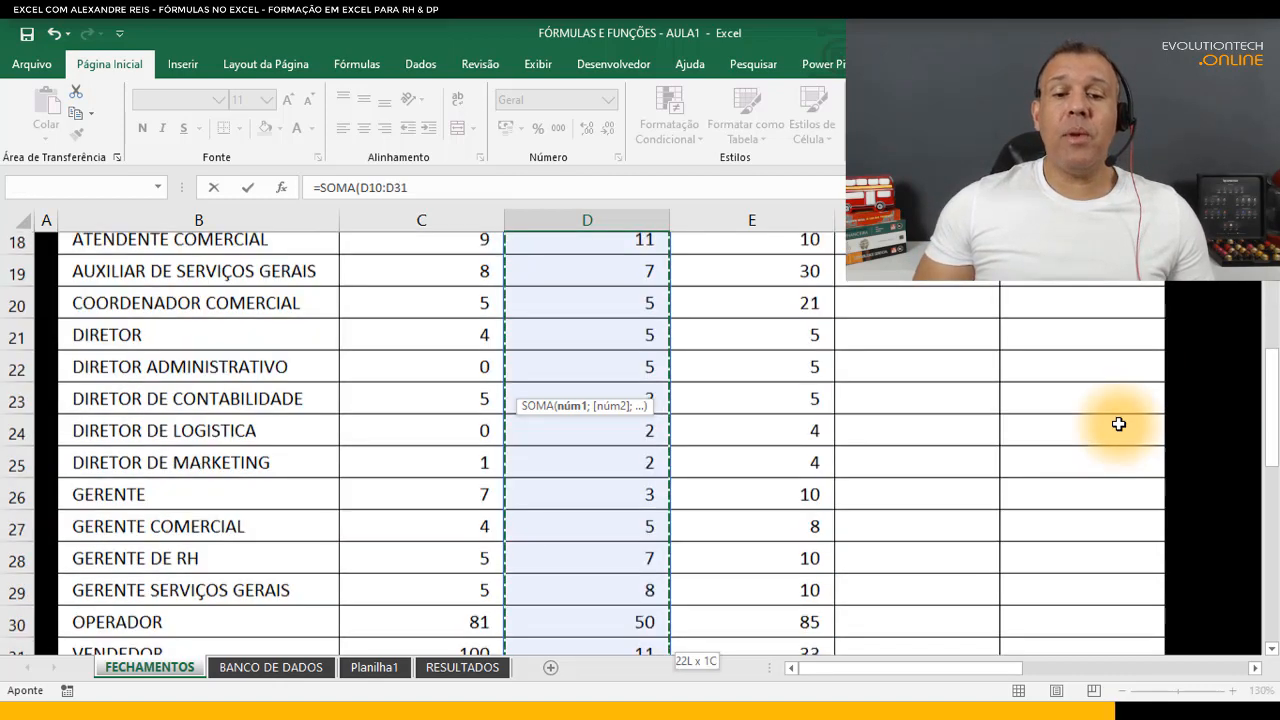
pyautogui.press('Return')
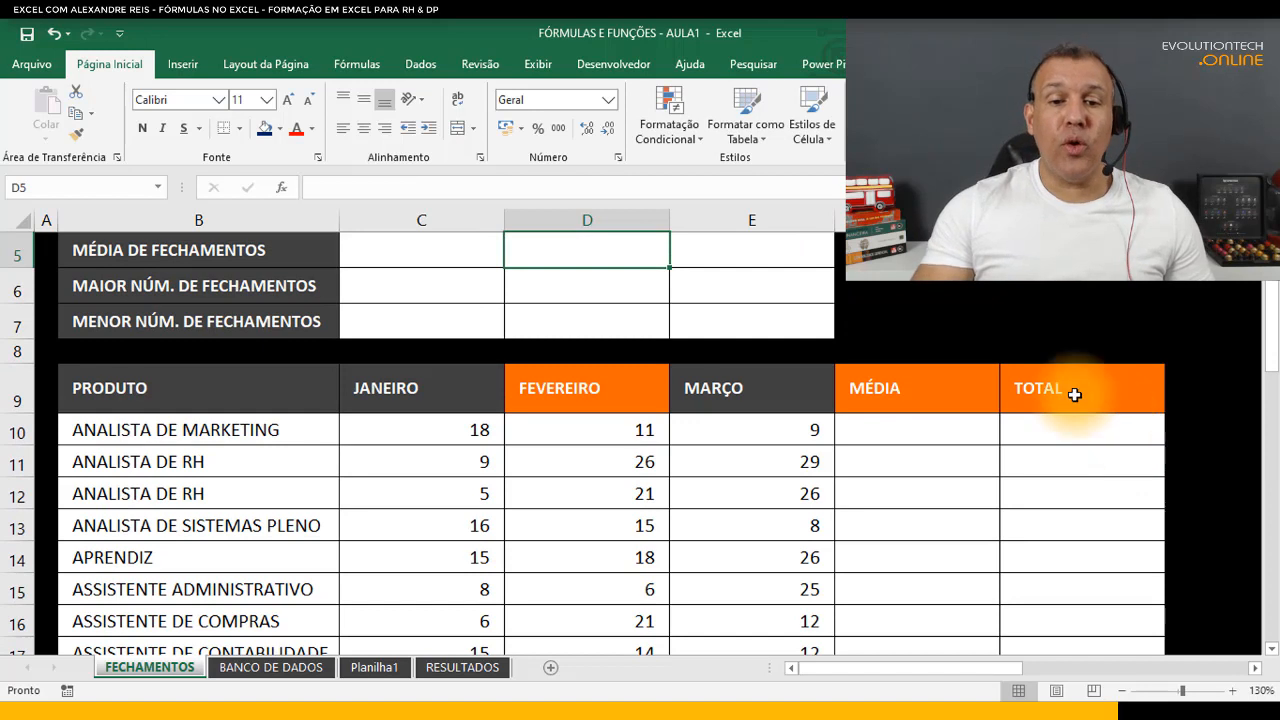
# - Compare the SOMA formulas in C4 and D4 of the TOTAL DE FECHAMENTOS row
pyautogui.scroll(2, 1000, 392)
pyautogui.click(634, 378)
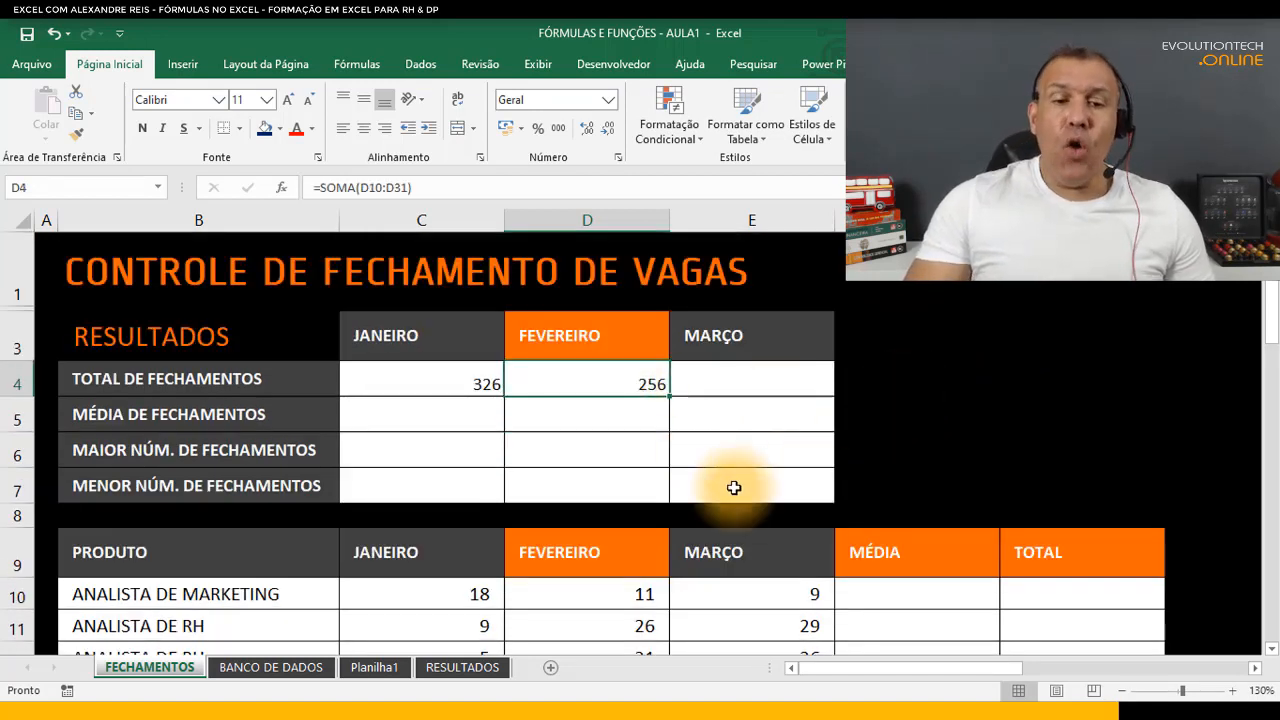
pyautogui.click(485, 382)
pyautogui.click(564, 375)
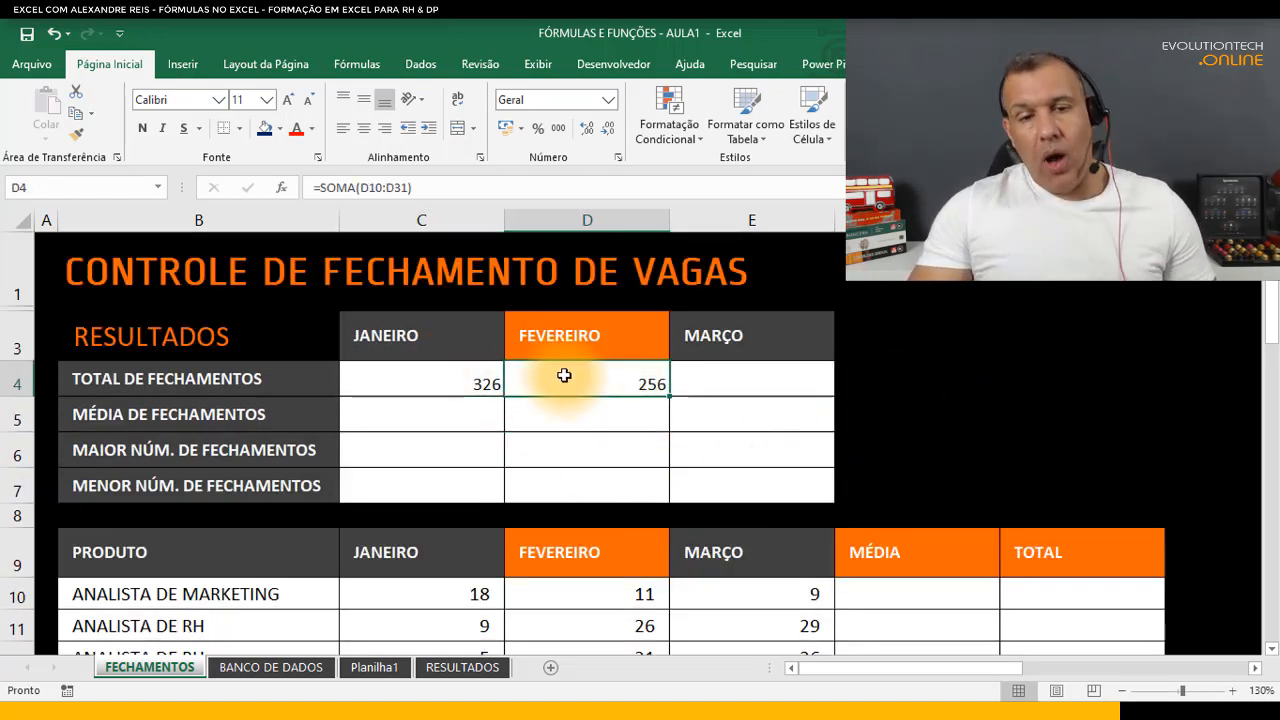